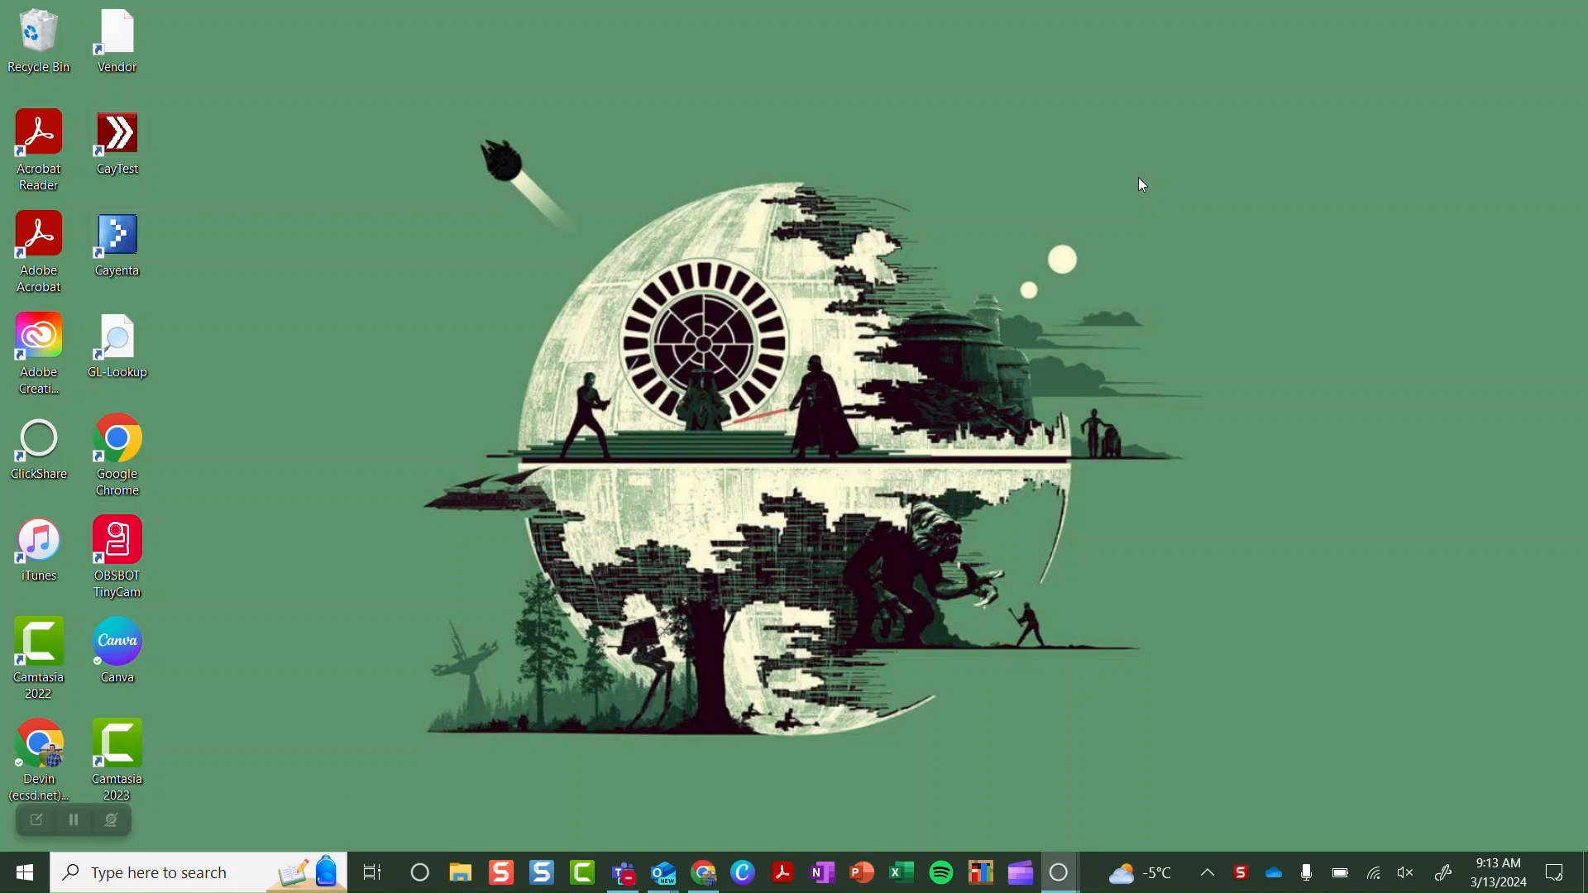
# Launch Microsoft Teams from its Windows taskbar icon
pyautogui.click(624, 881)
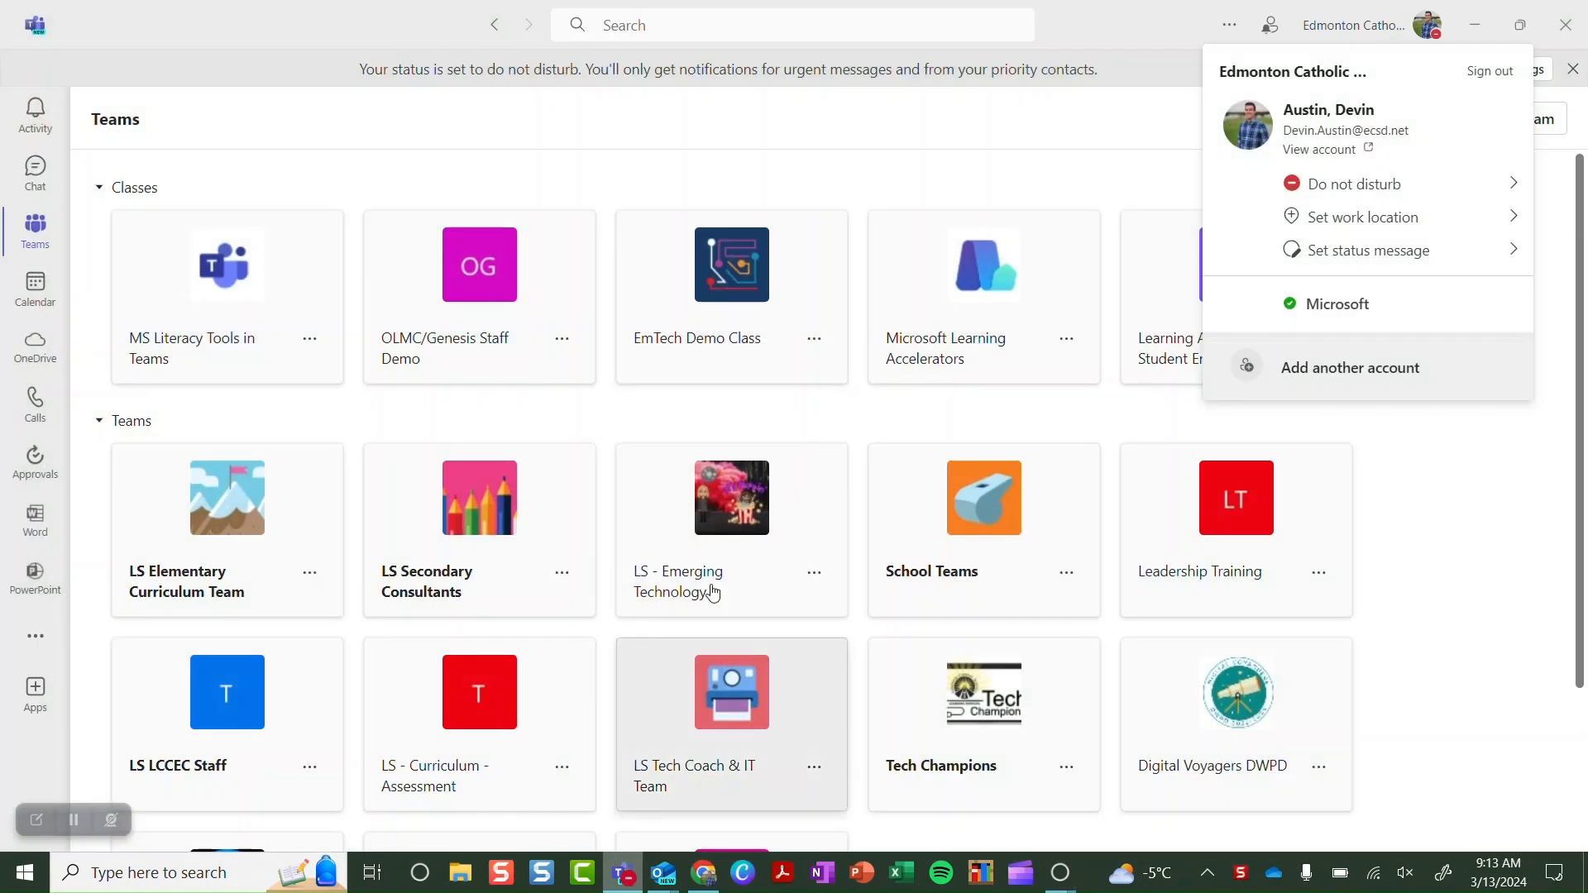
# Dismiss the account panel and go to the Microsoft Learning Accelerators class's Assignments page
pyautogui.click(964, 140)
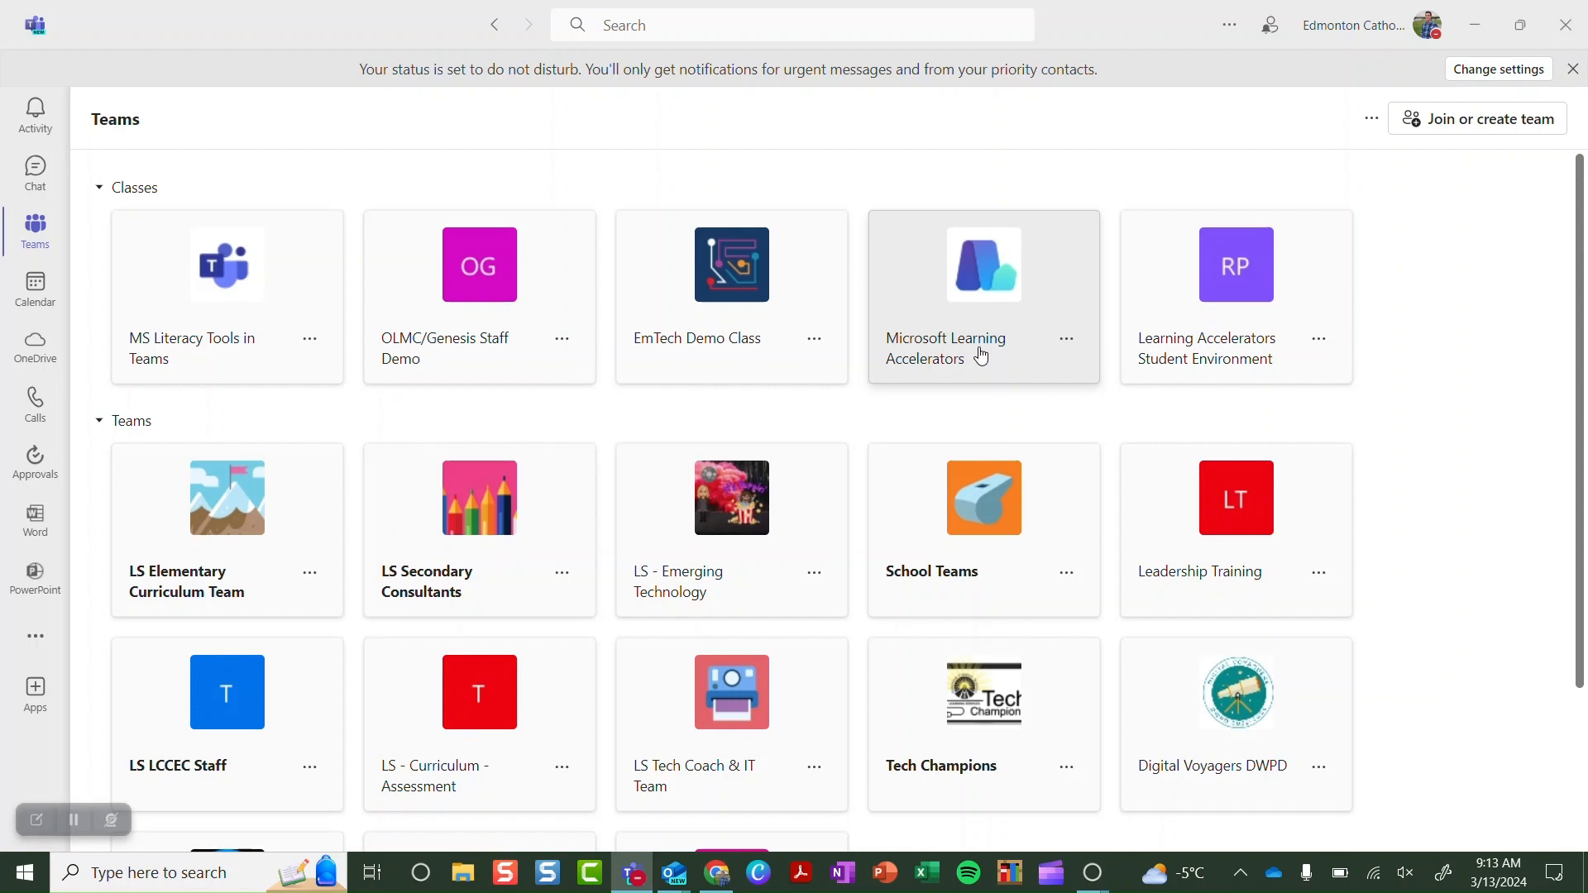
pyautogui.click(982, 355)
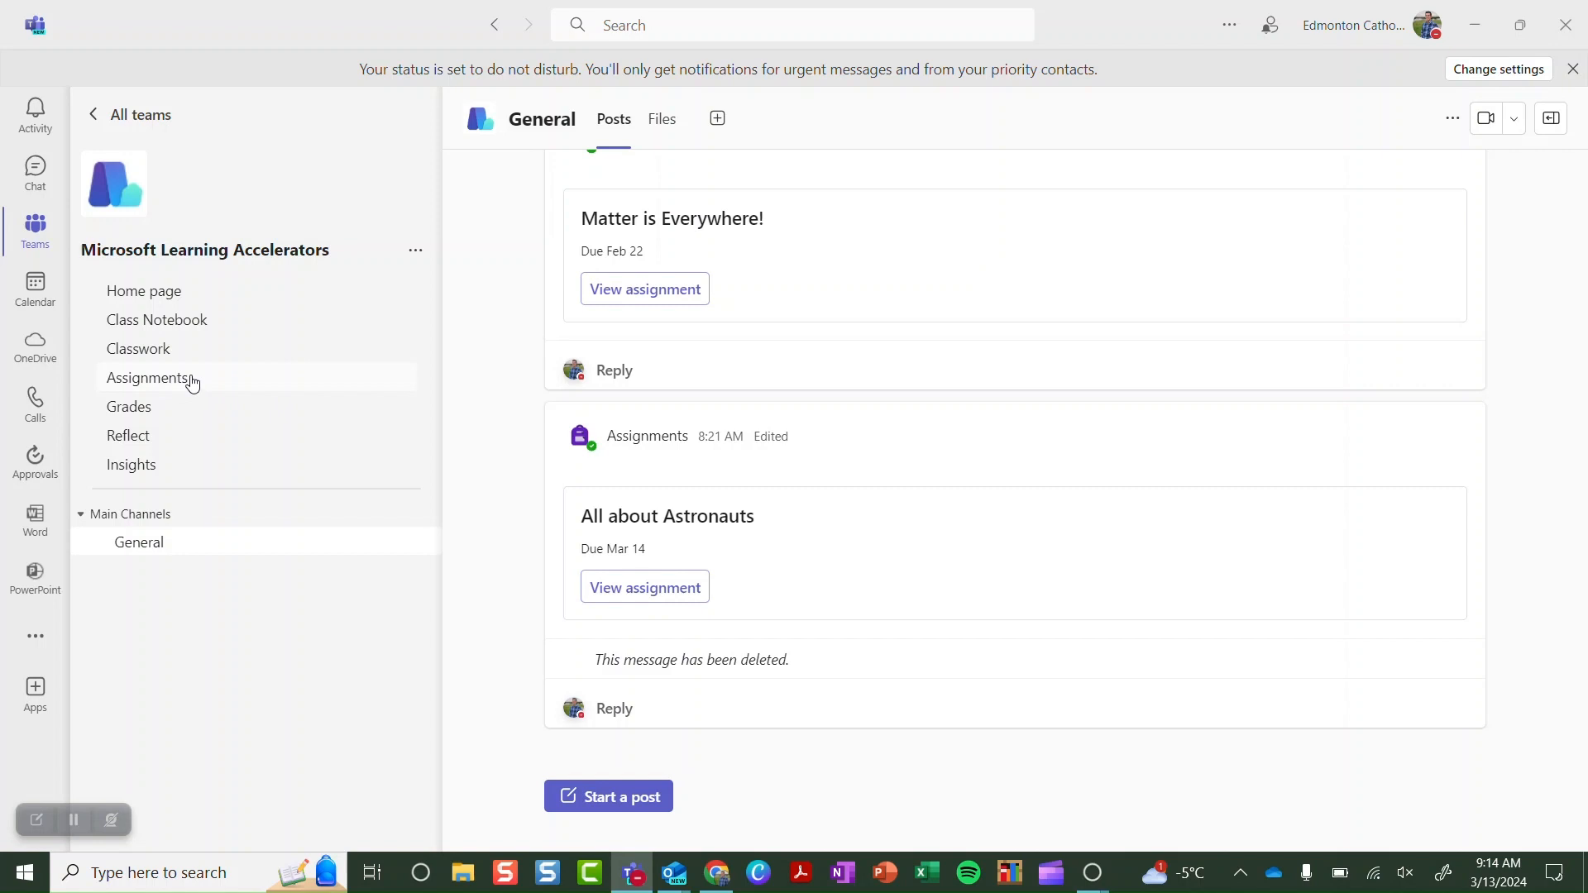
pyautogui.click(193, 381)
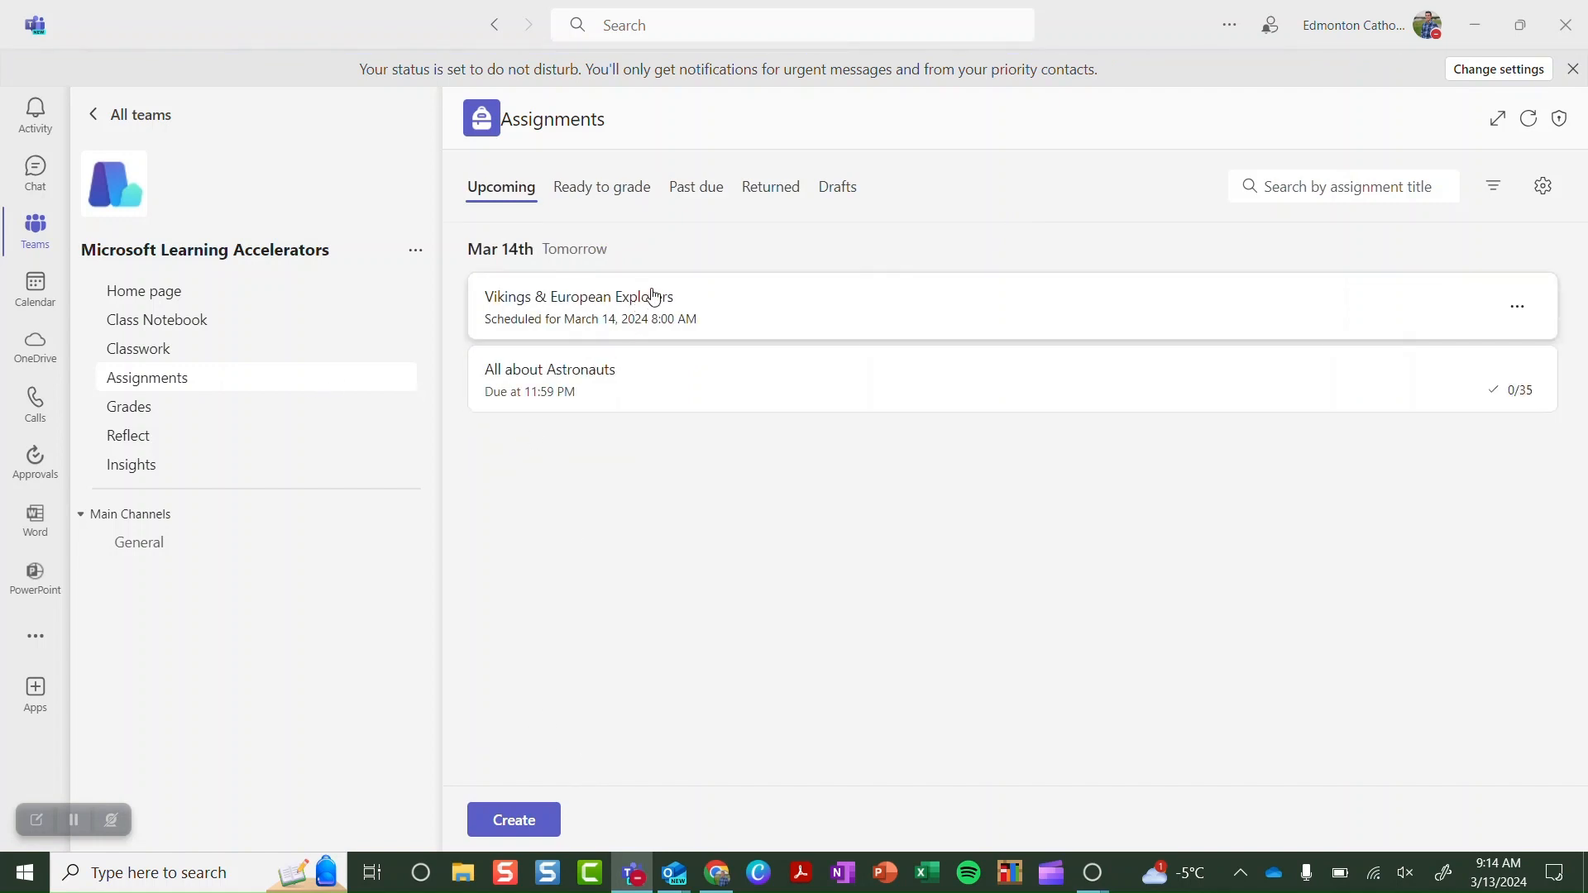
# Look over the Create menu, then bring up the All about Astronauts assignment's More options menu
pyautogui.click(529, 827)
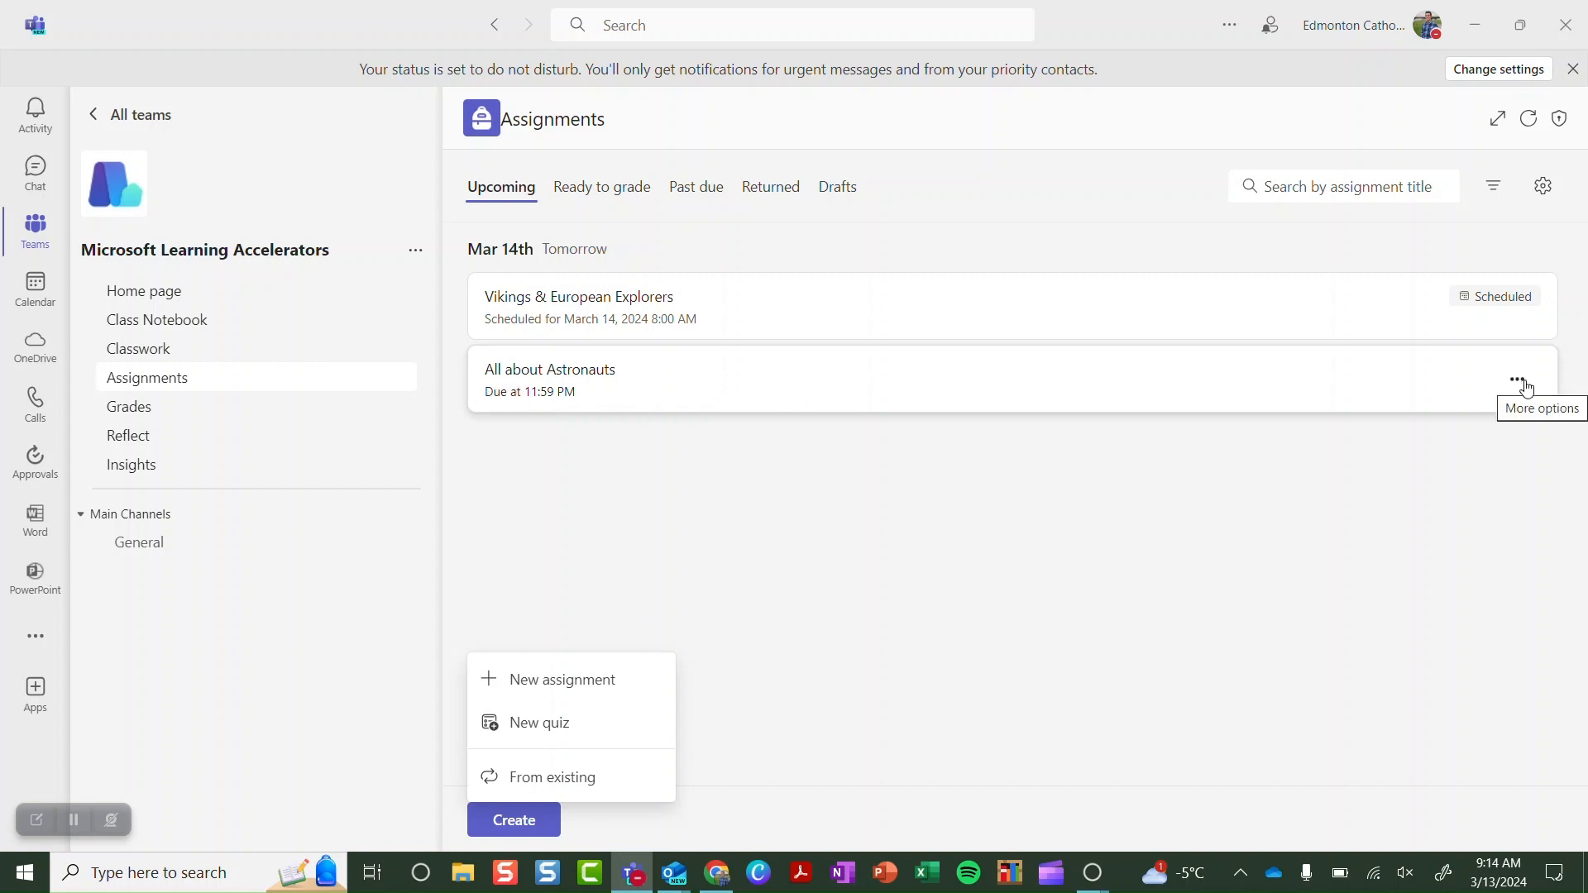
pyautogui.click(1518, 382)
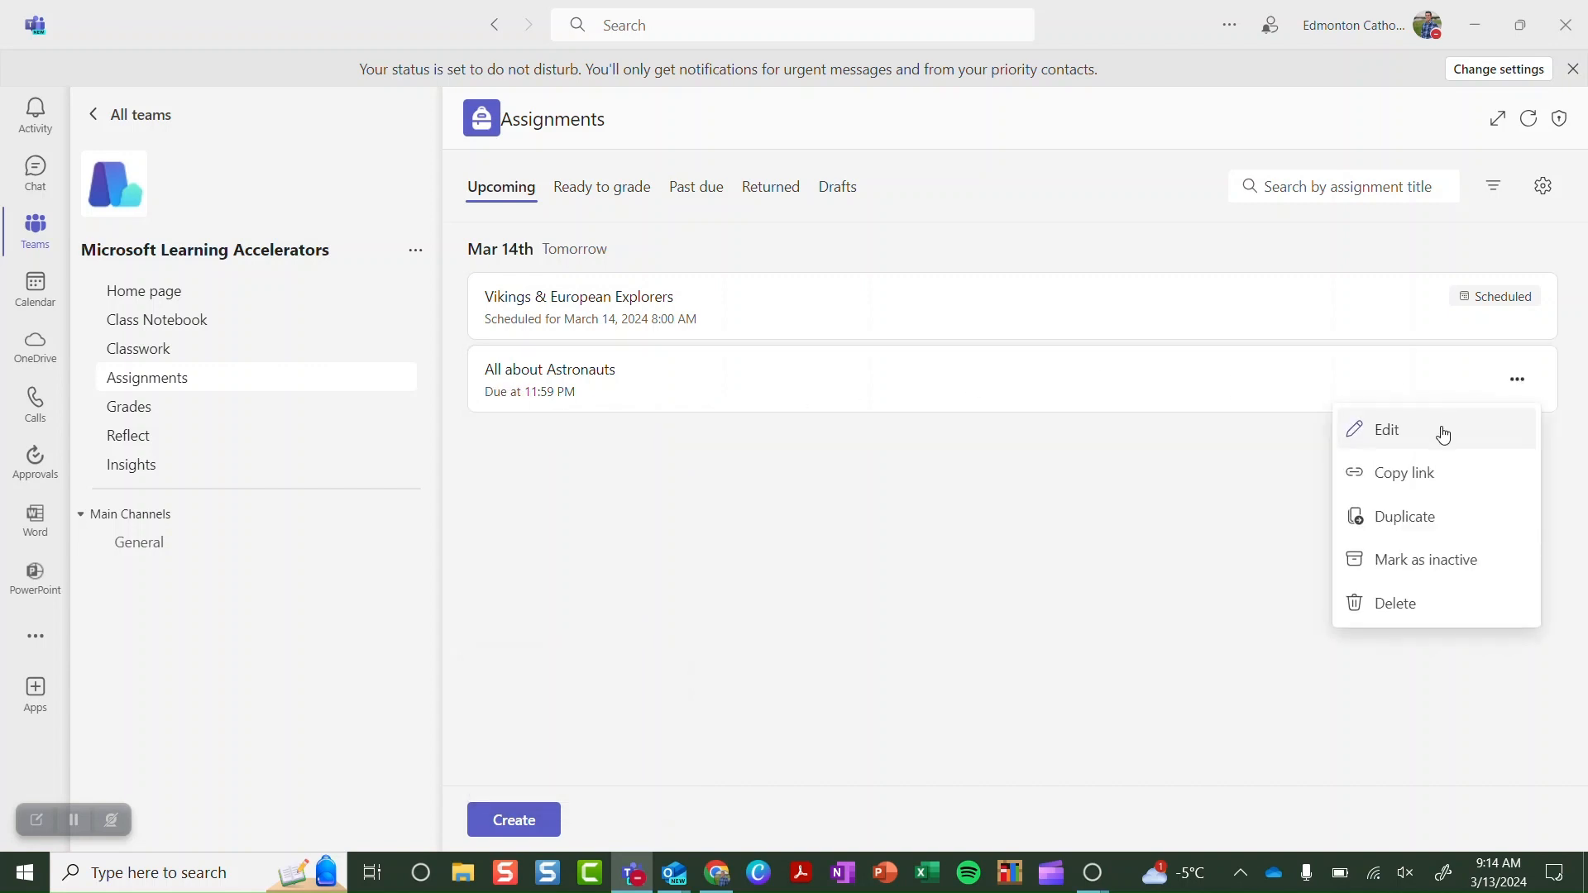
# Open All about Astronauts in edit mode and scroll through its four-step instructions
pyautogui.click(1444, 433)
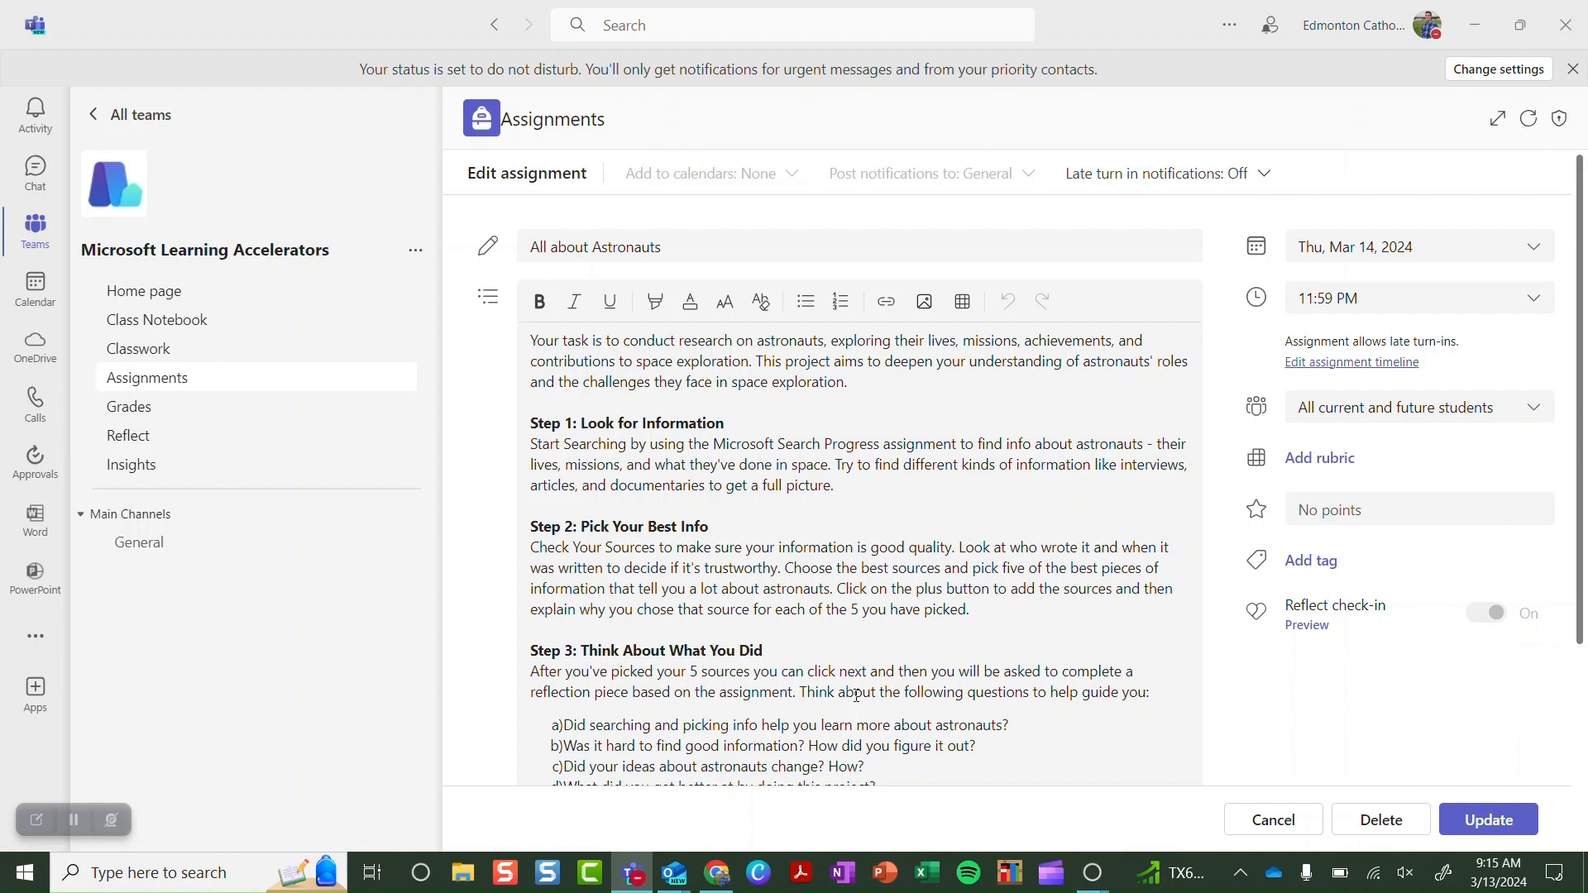
pyautogui.scroll(-2, 712, 703)
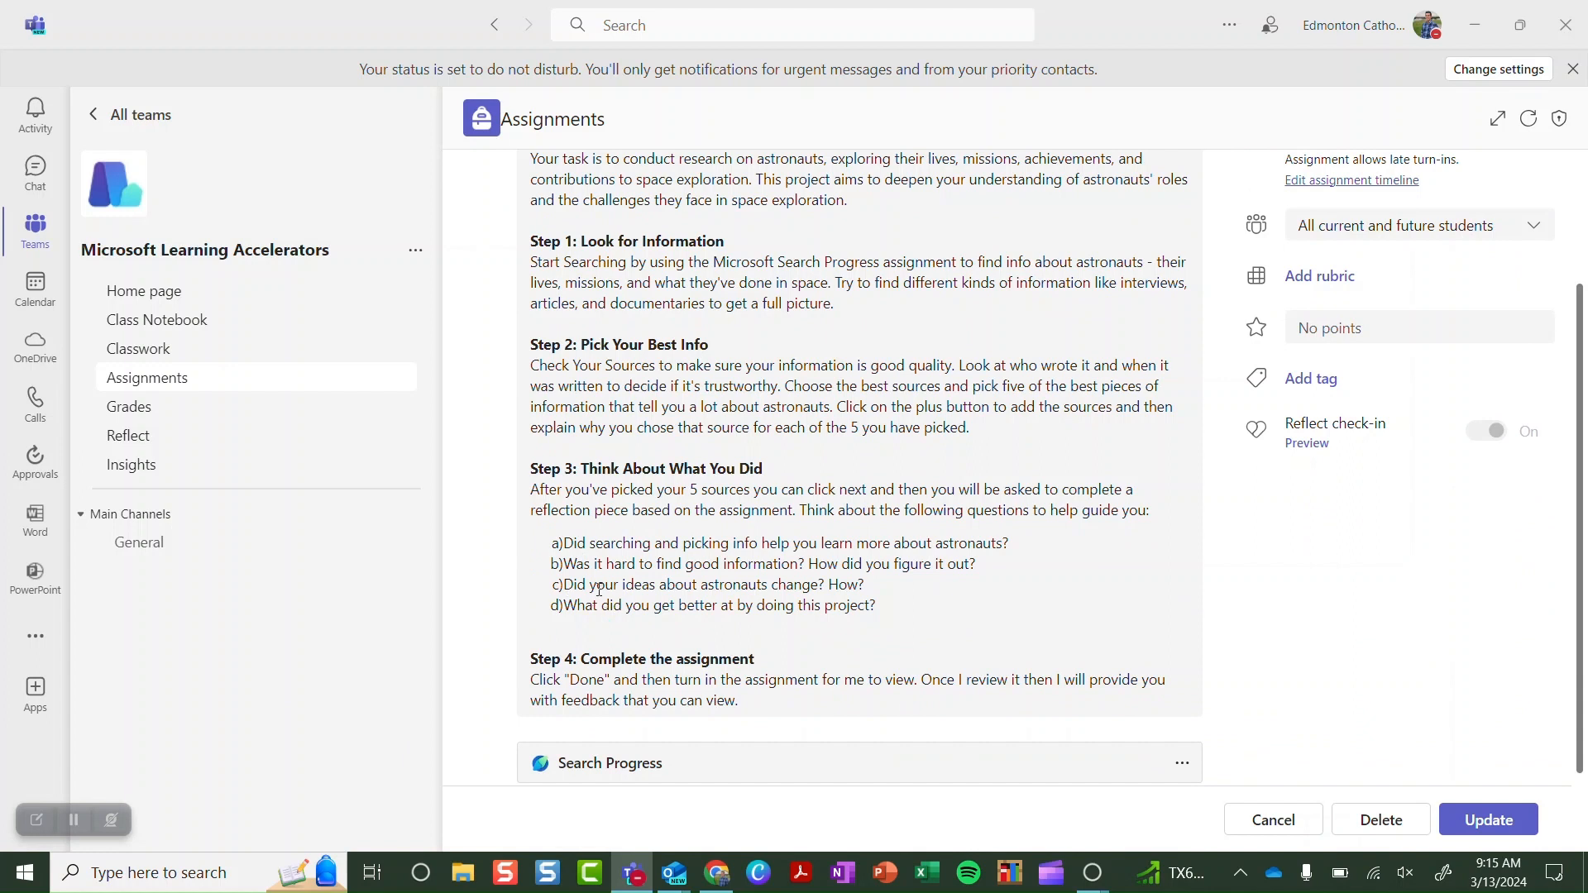
# Insert a space after 'c)' in the third question, then review the due date and Search Progress attachment
pyautogui.click(566, 589)
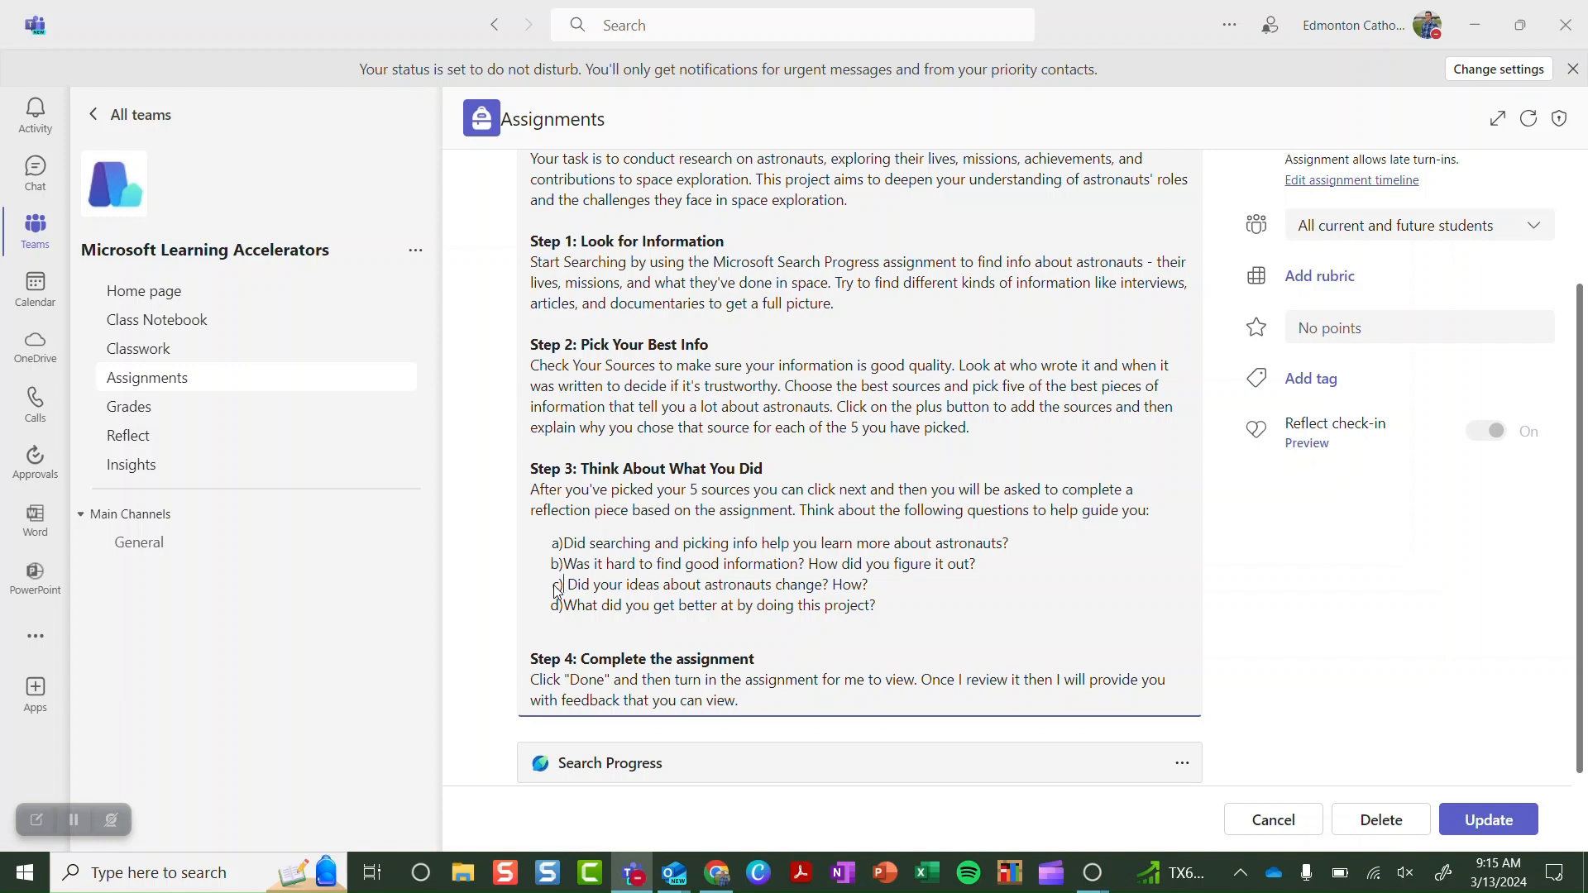
pyautogui.scroll(-1, 557, 592)
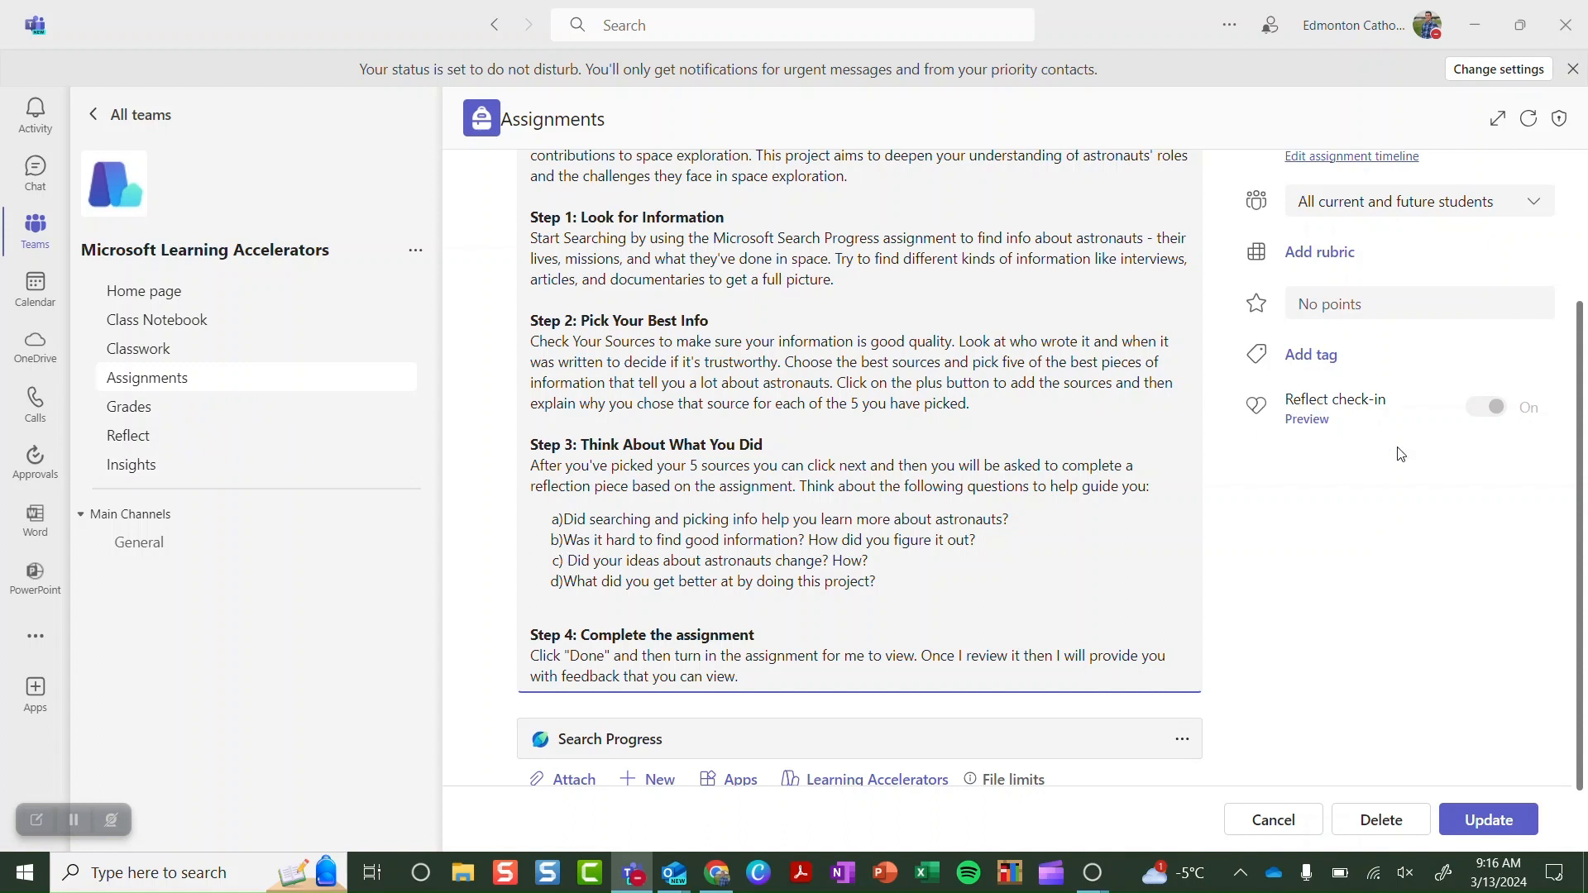
pyautogui.moveTo(1488, 422)
pyautogui.scroll(3, 1462, 470)
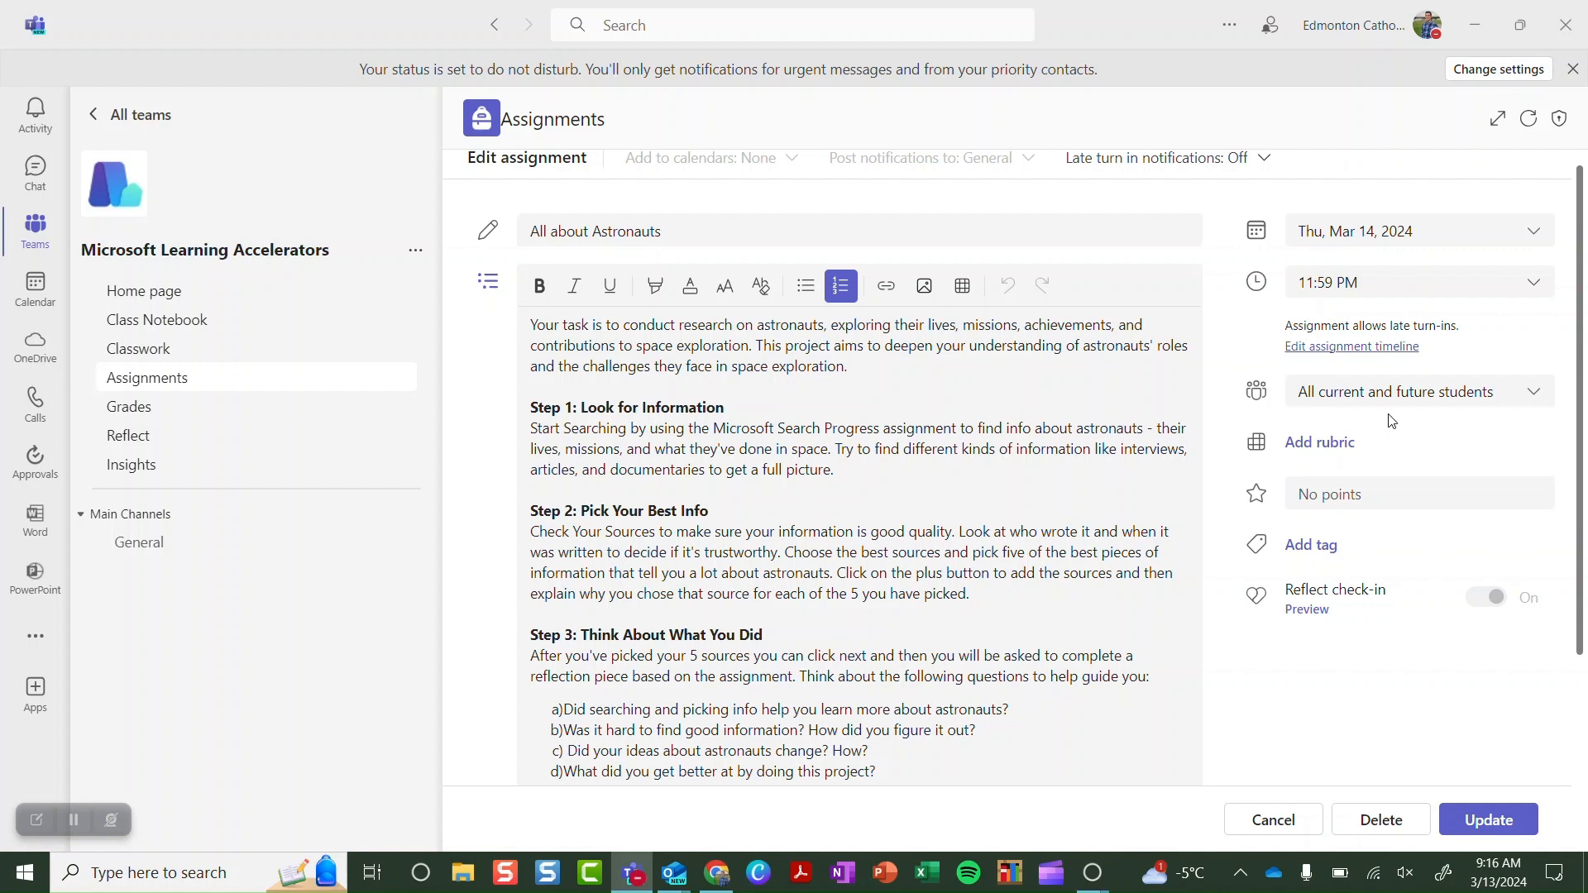
pyautogui.scroll(-3, 854, 474)
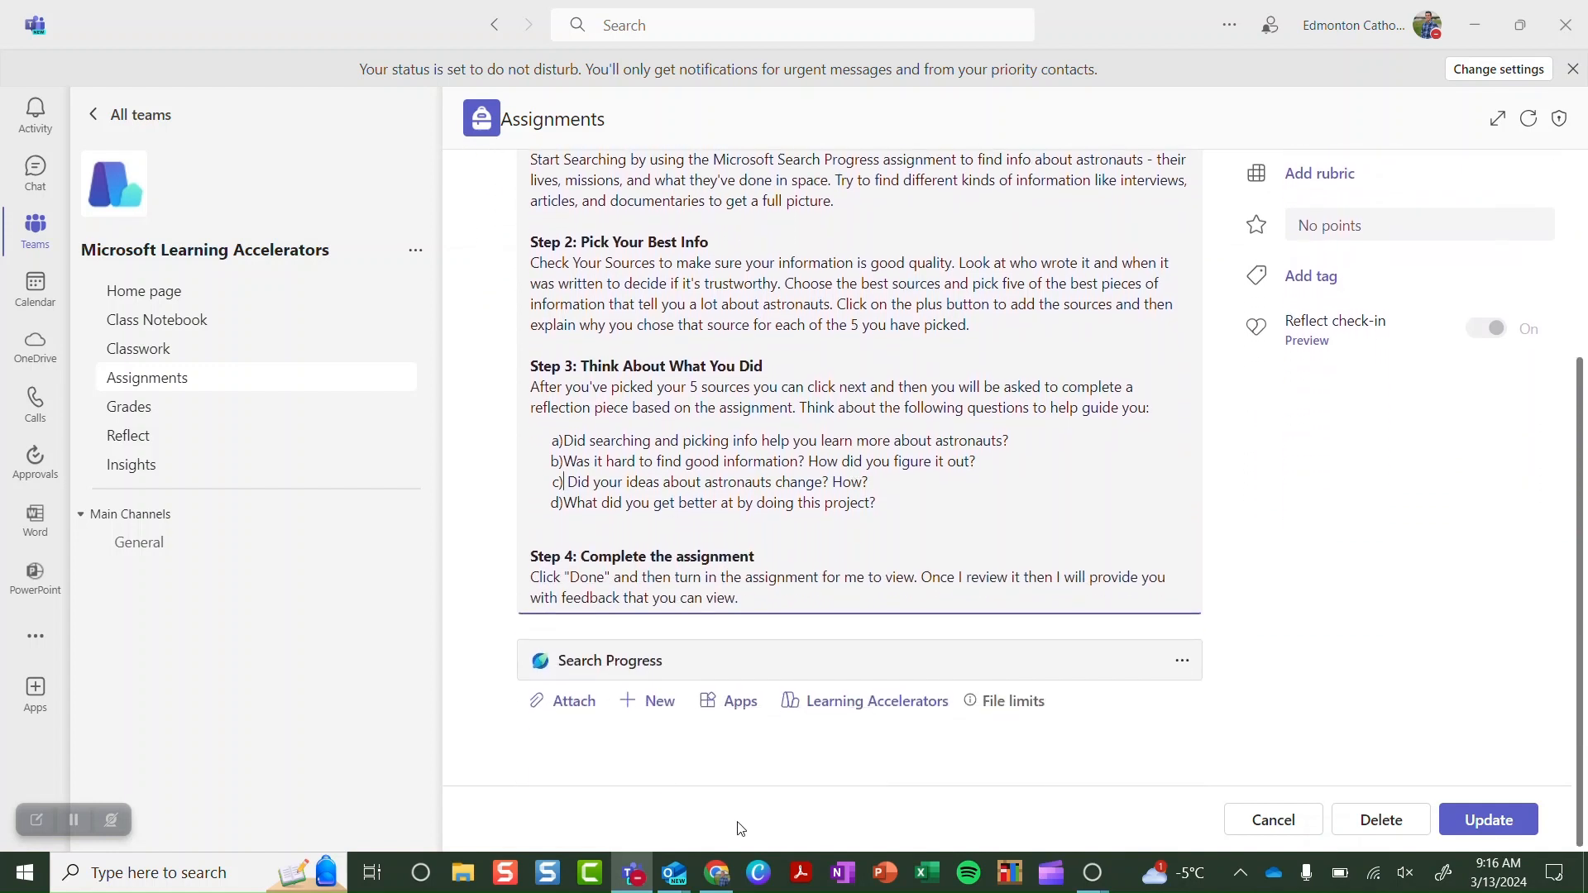
# Open the attached Search Progress activity in Teams to reach its Customize assignment settings
pyautogui.click(848, 704)
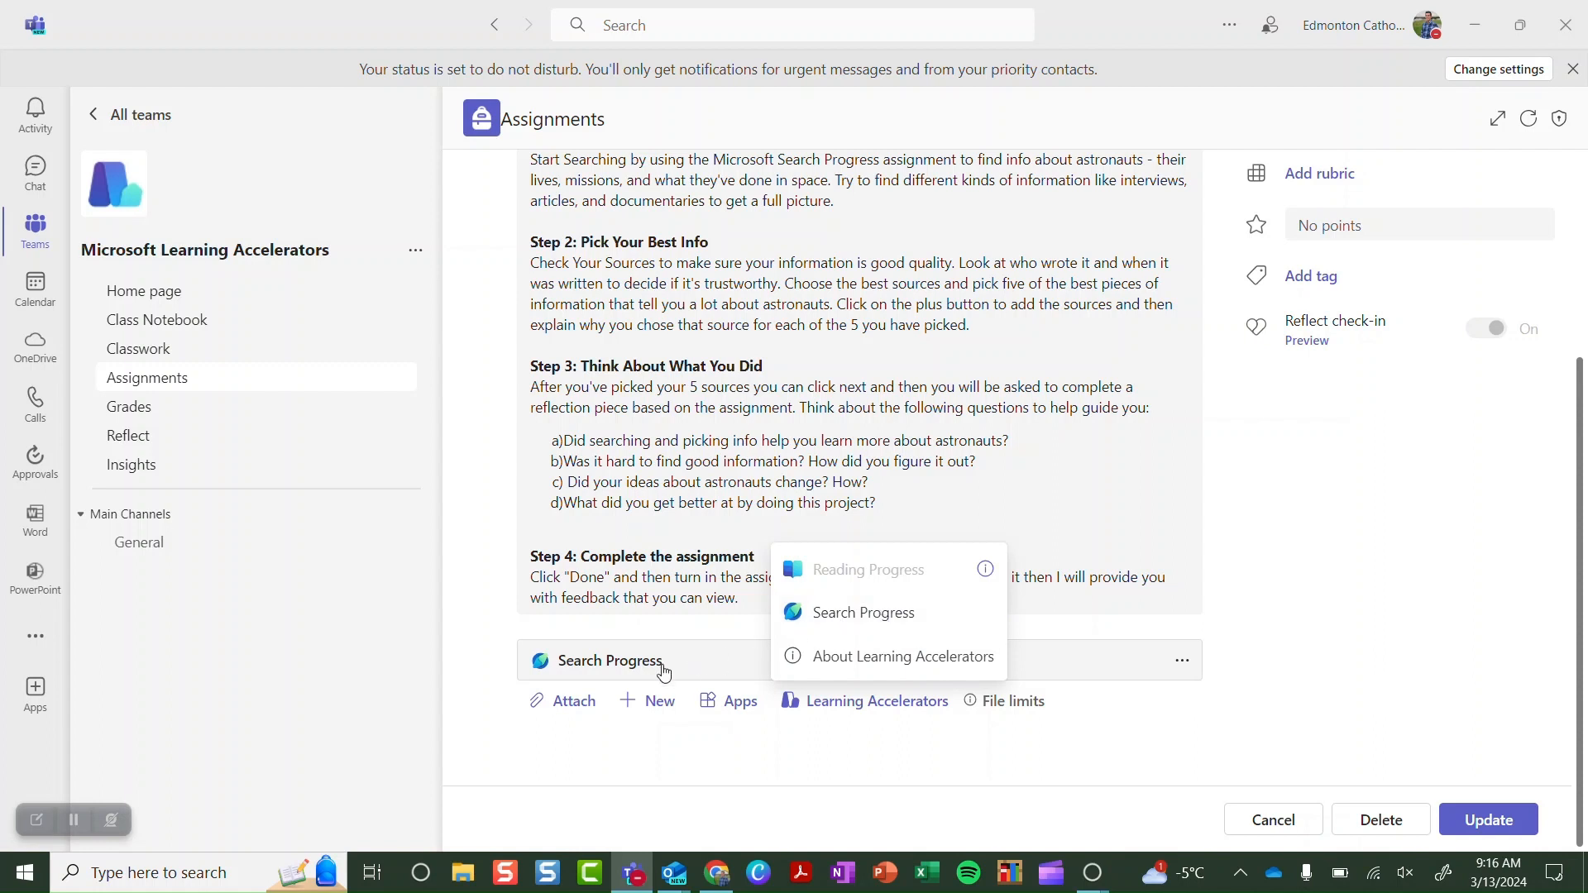
pyautogui.click(1173, 674)
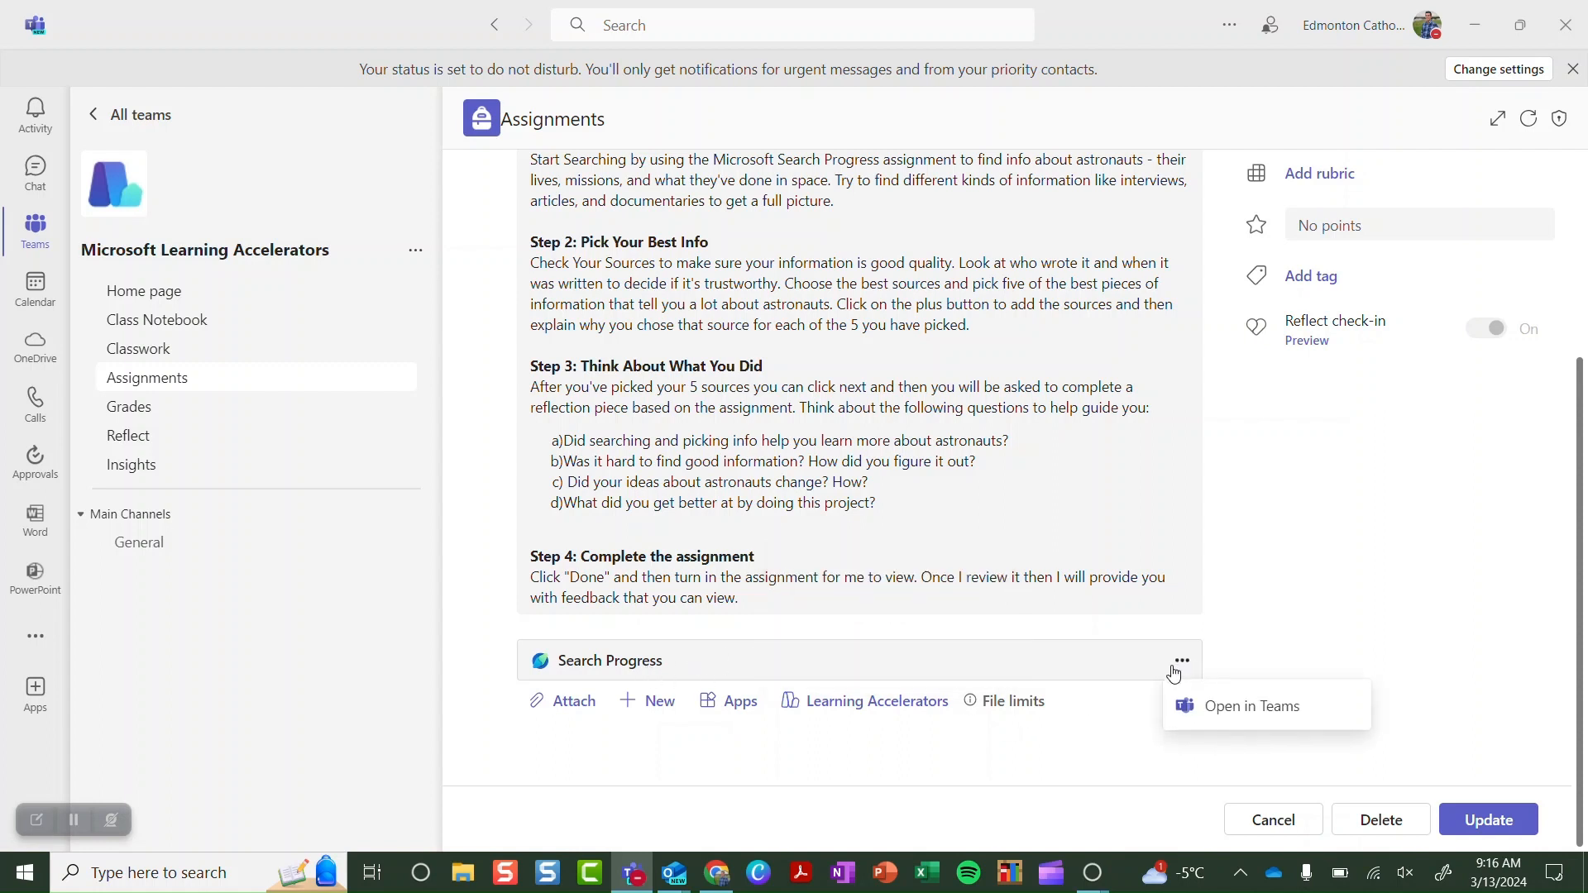
pyautogui.scroll(3, 1029, 662)
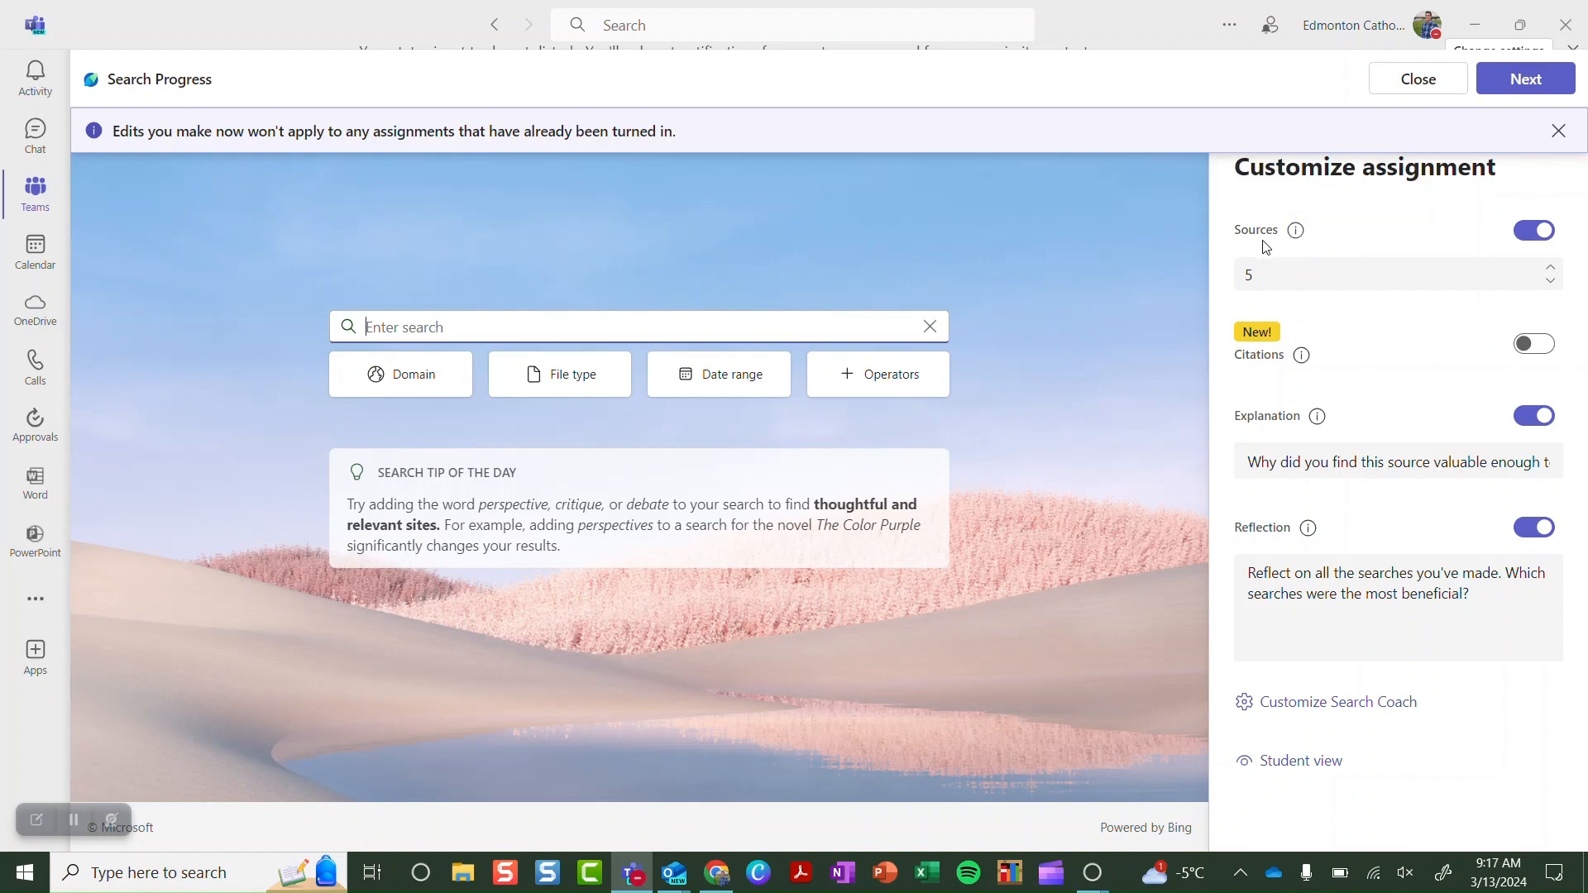
# Review the 5-source requirement and Citations, Explanation, Reflection info, then open Customize Search Coach
pyautogui.click(1287, 279)
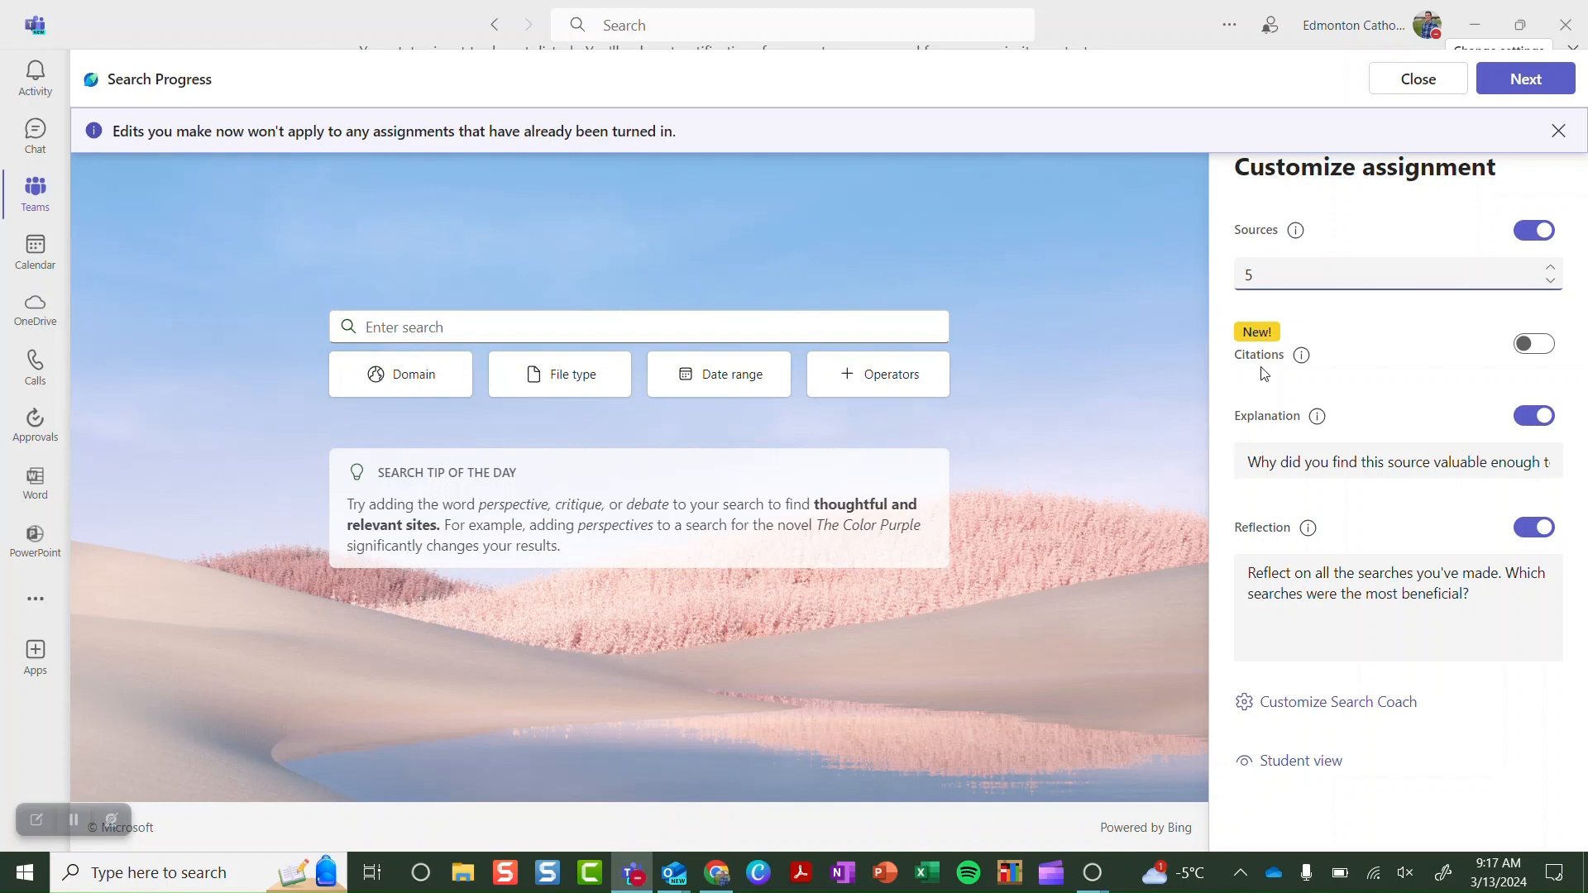
pyautogui.moveTo(1299, 361)
pyautogui.moveTo(1326, 421)
pyautogui.moveTo(1308, 532)
pyautogui.click(1309, 707)
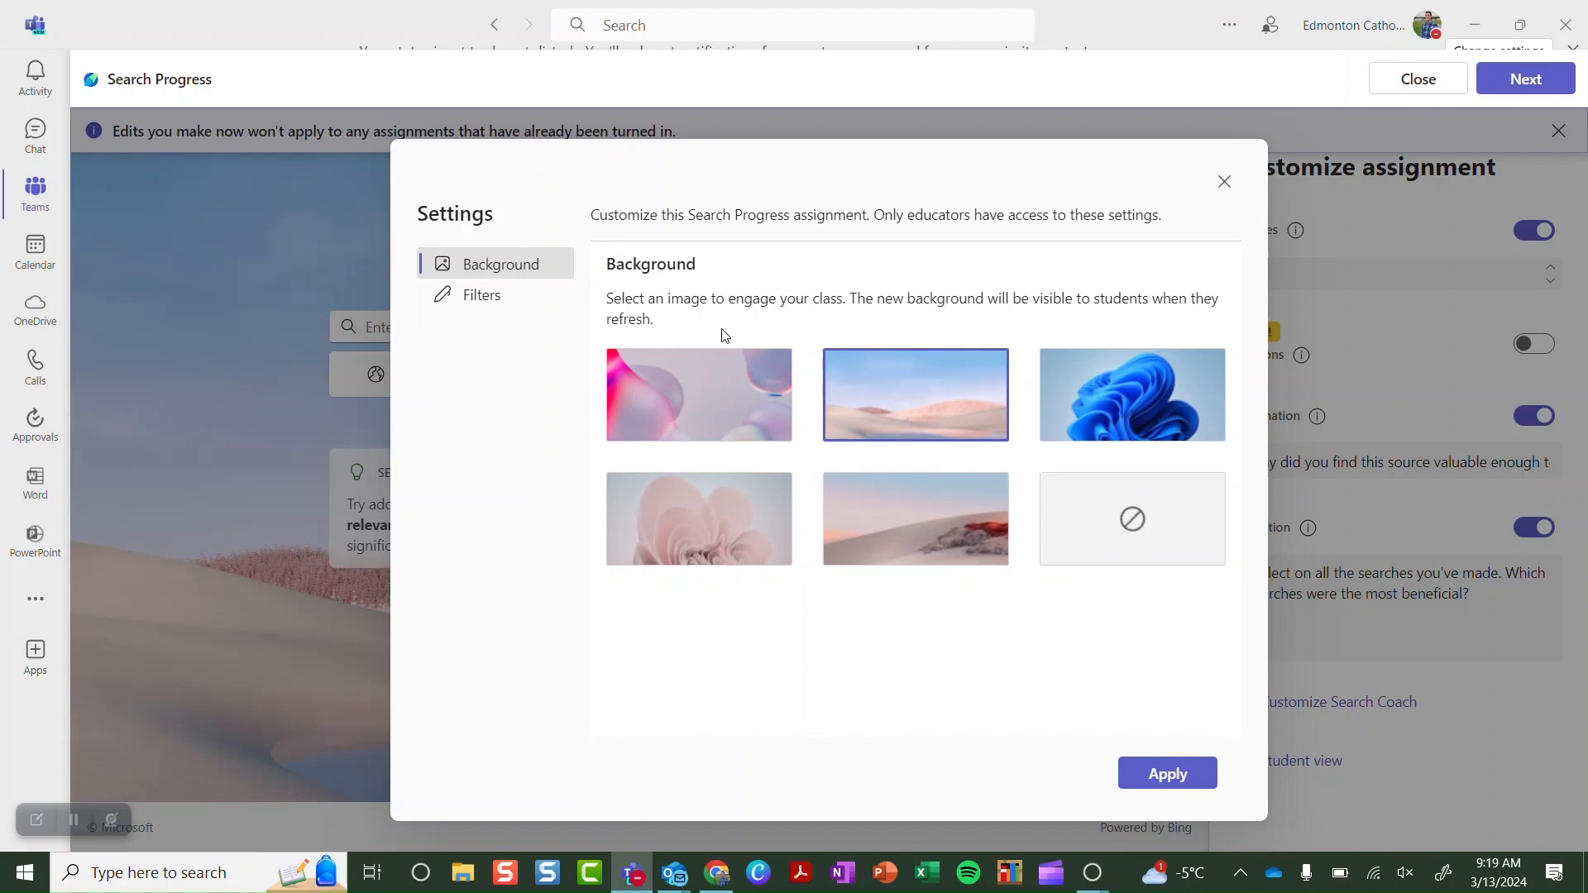
# View the Domain filter's allowed .gov and .edu domains, then return to the Filters list
pyautogui.click(498, 308)
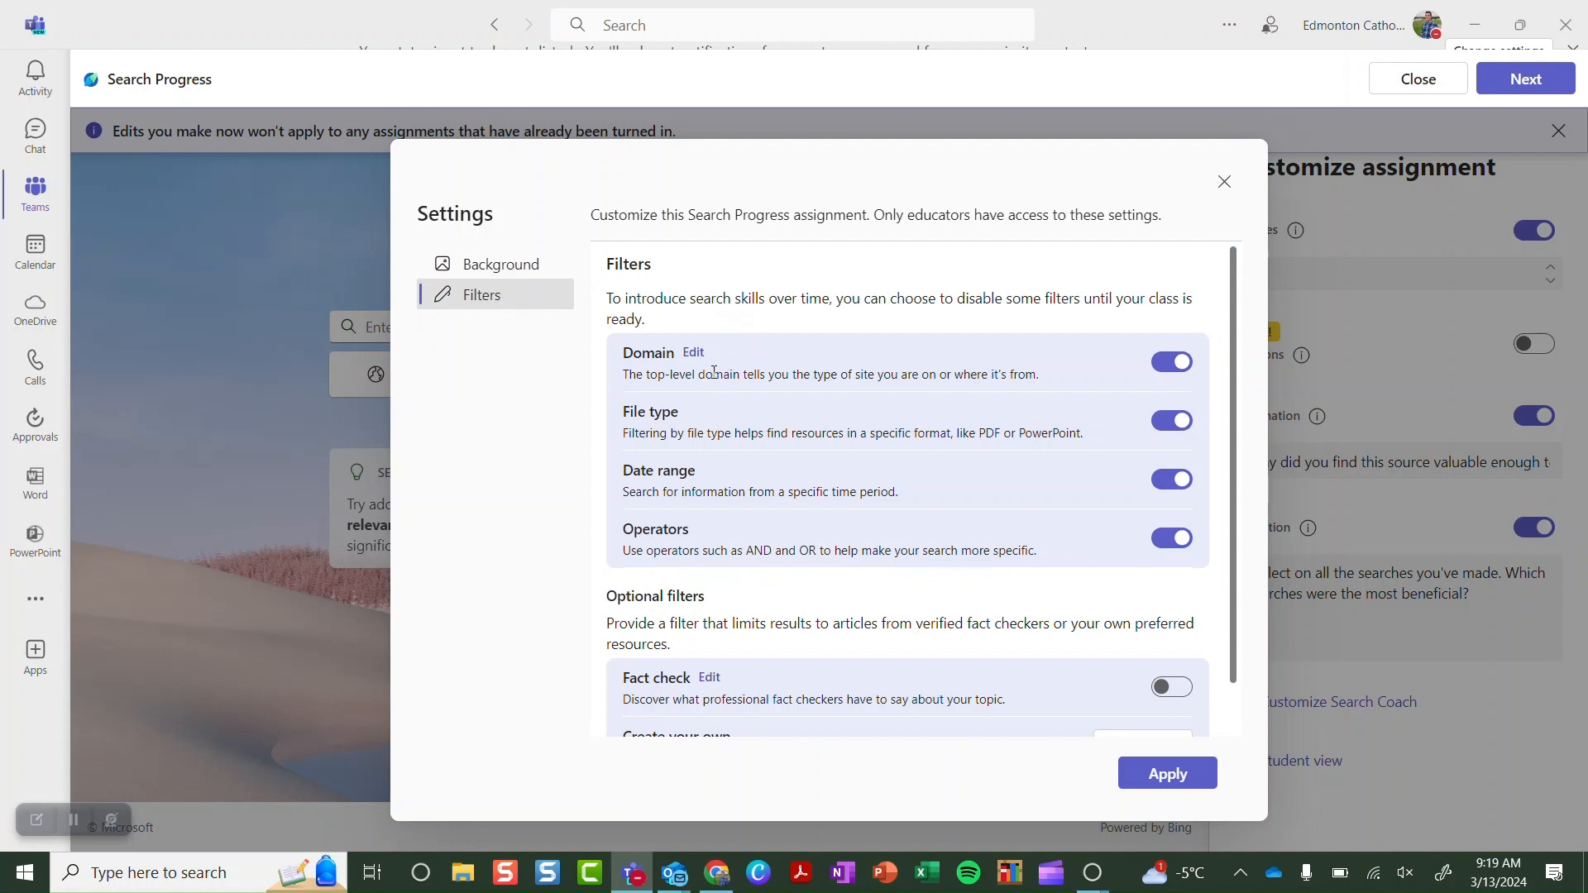
pyautogui.click(695, 353)
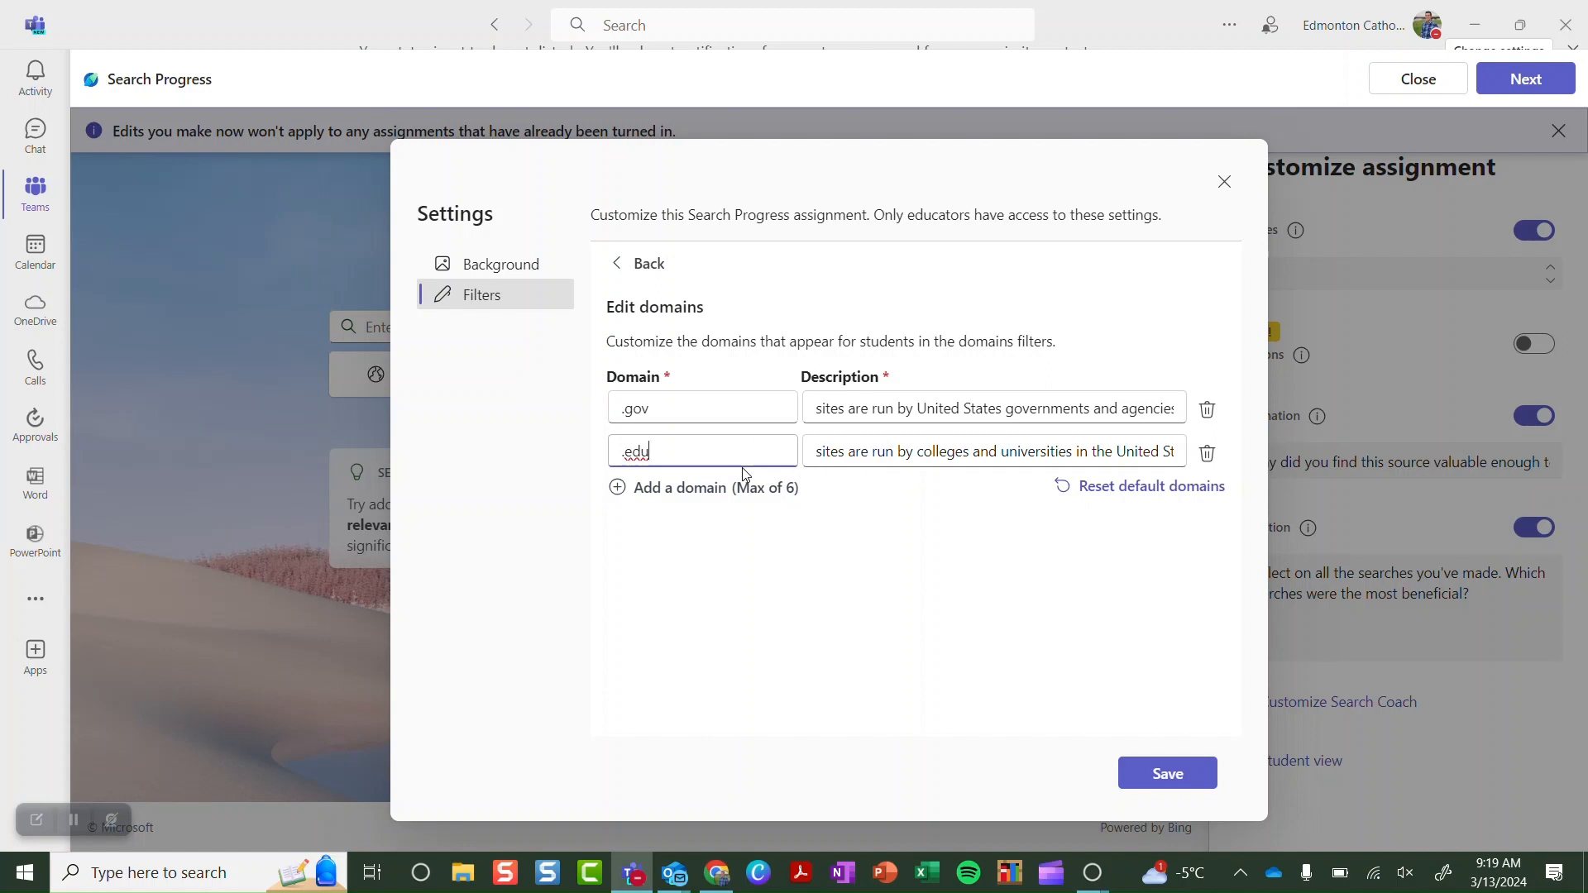
pyautogui.click(652, 264)
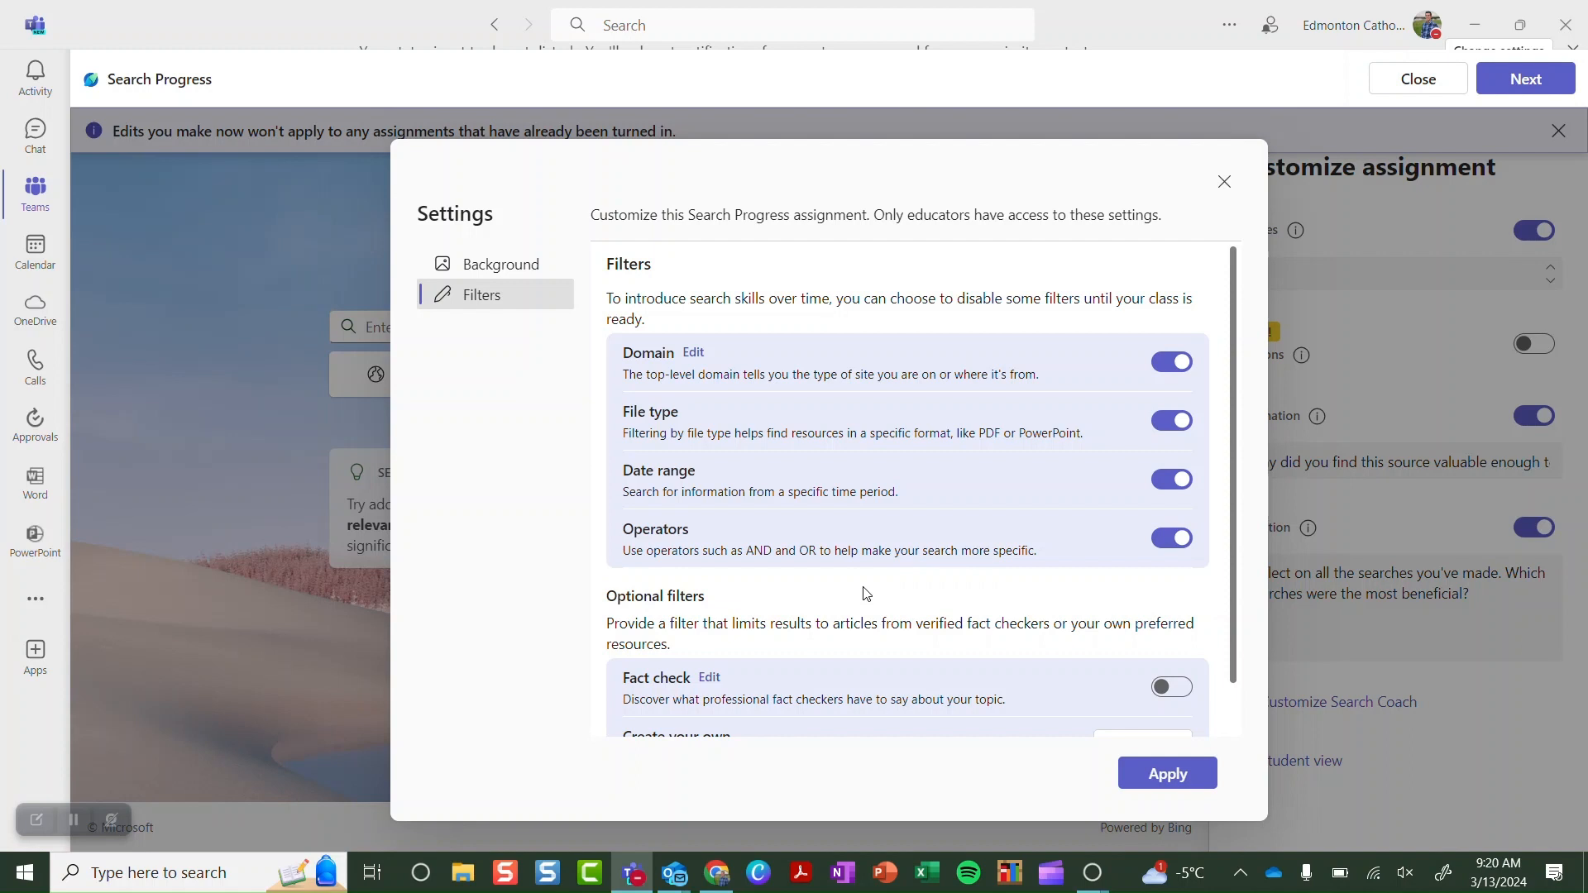
# View the Fact check filter's sites: factcheck.org, snopes.com and poynter.org/tfcn
pyautogui.scroll(-1, 866, 594)
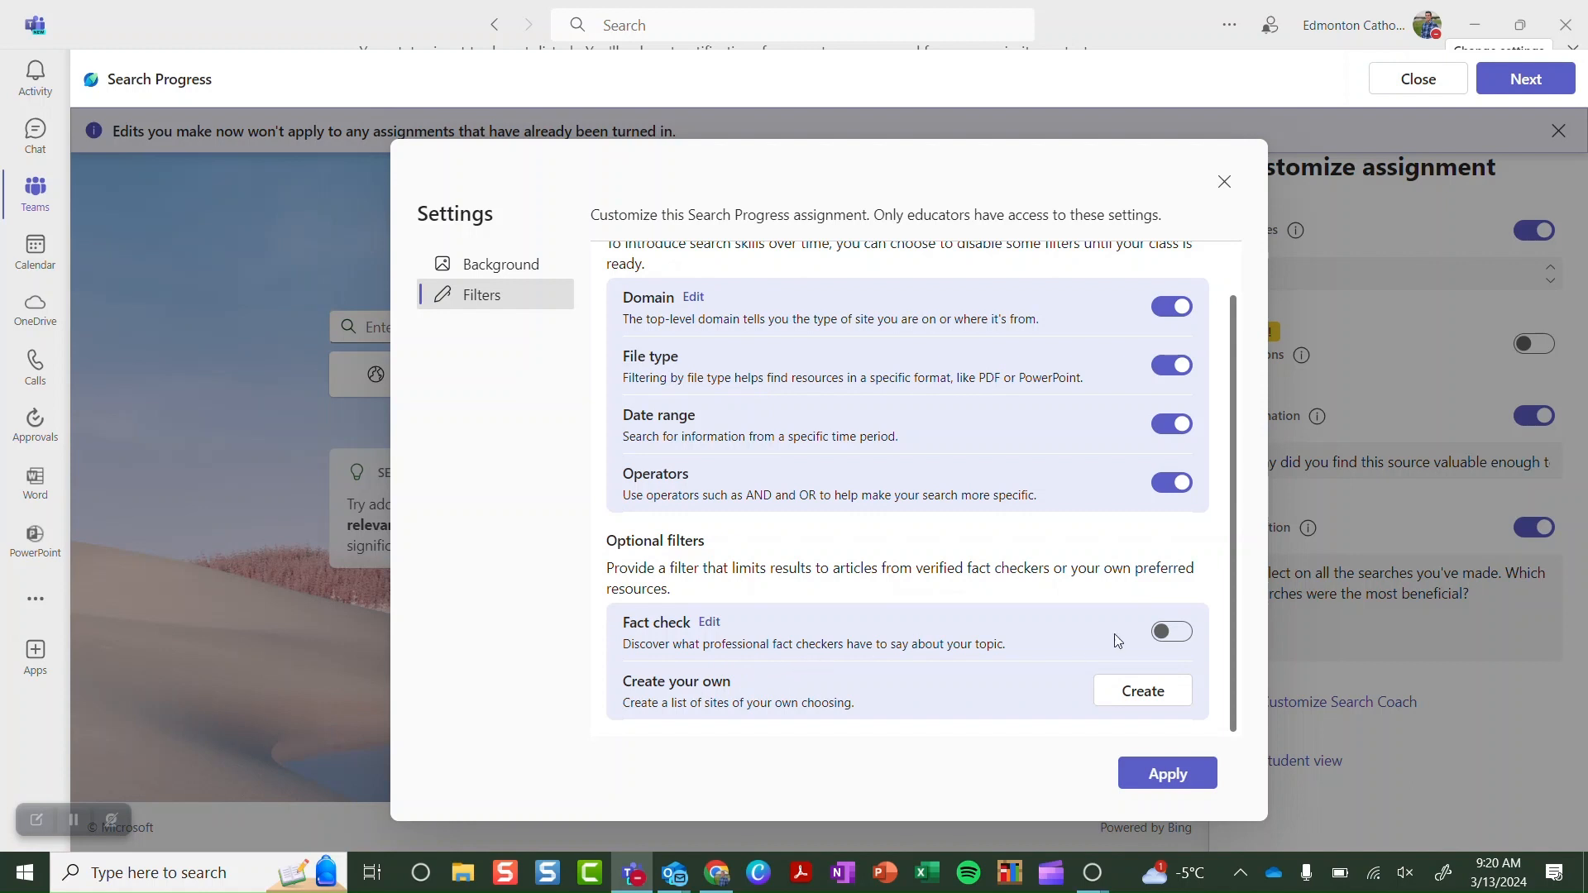
pyautogui.click(710, 621)
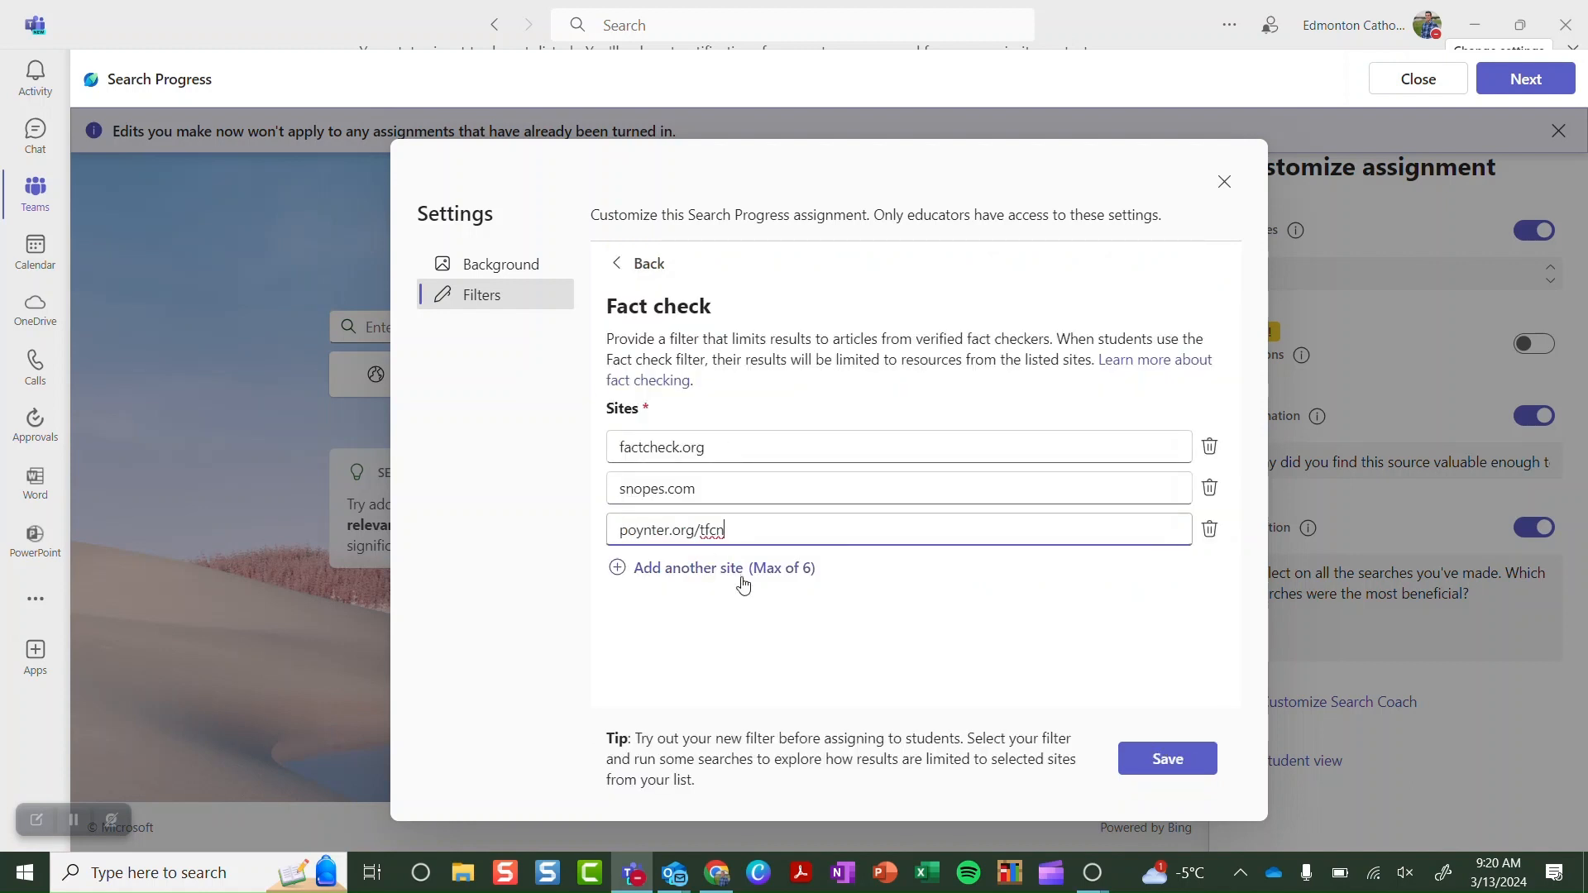
# Turn on the Fact check filter and start a new Create your own site filter
pyautogui.click(649, 263)
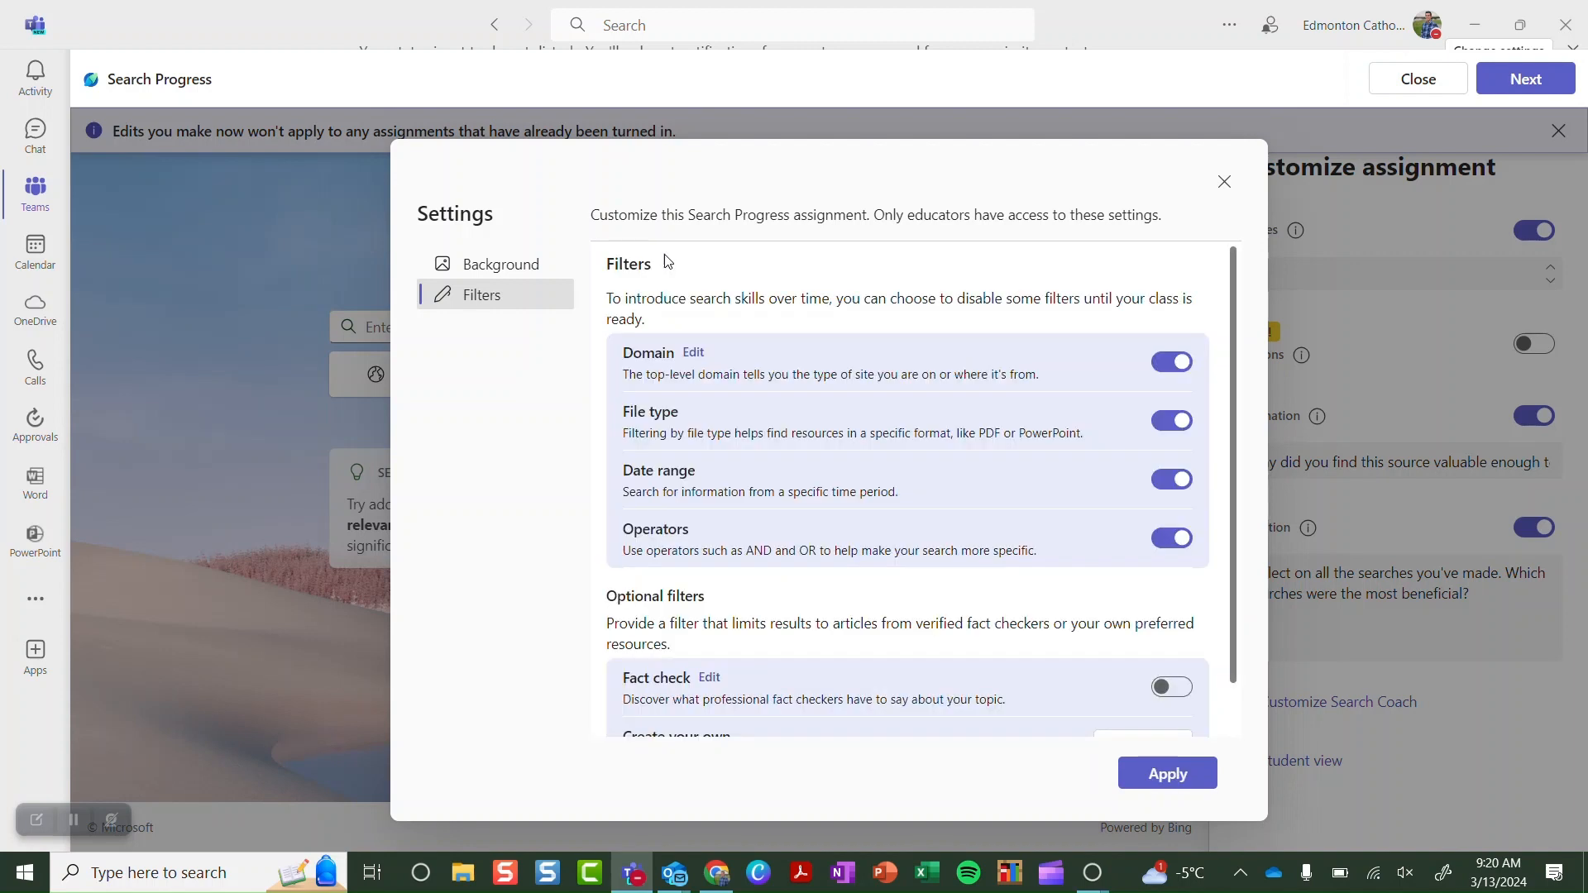
pyautogui.click(1172, 687)
pyautogui.scroll(-1, 1060, 628)
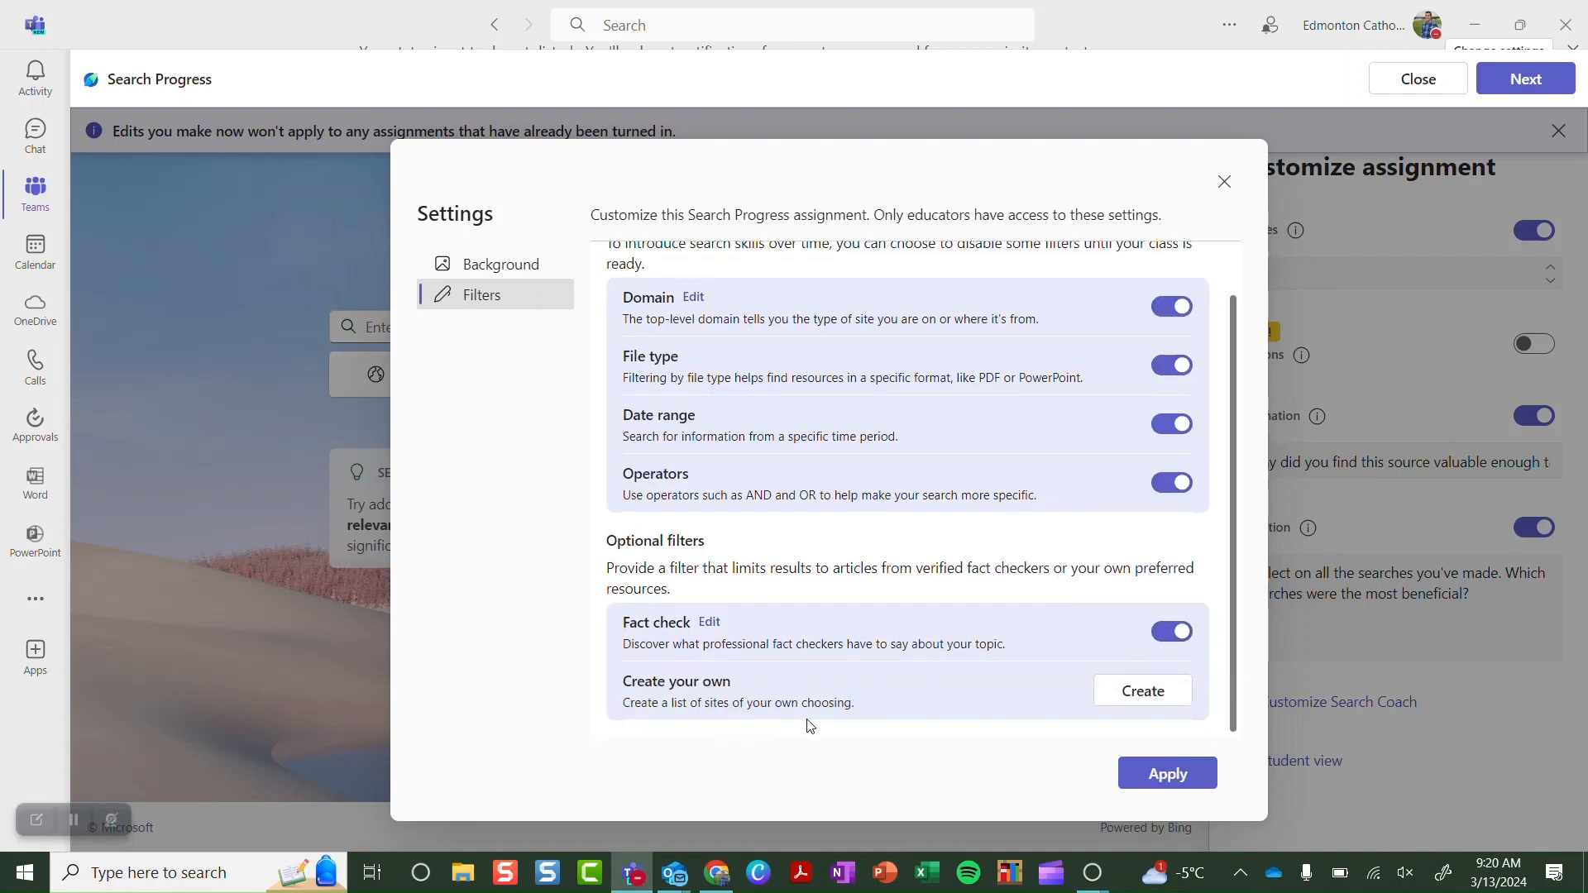
pyautogui.click(1134, 709)
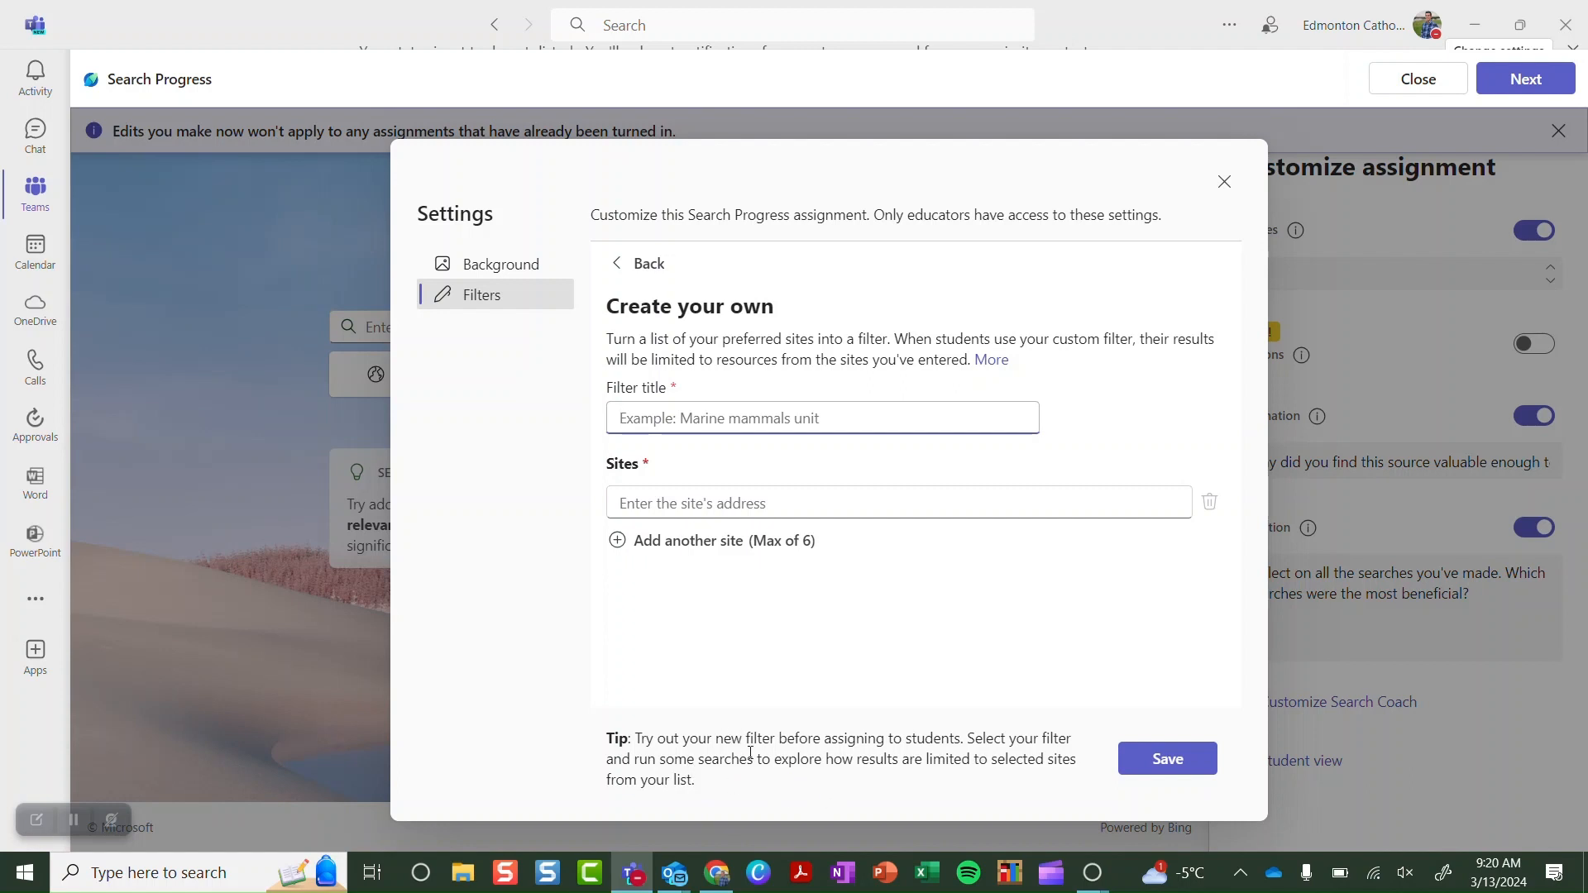
# Abandon the custom filter form and apply the Search Coach filter settings, including Fact check
pyautogui.click(641, 264)
pyautogui.scroll(-1, 816, 450)
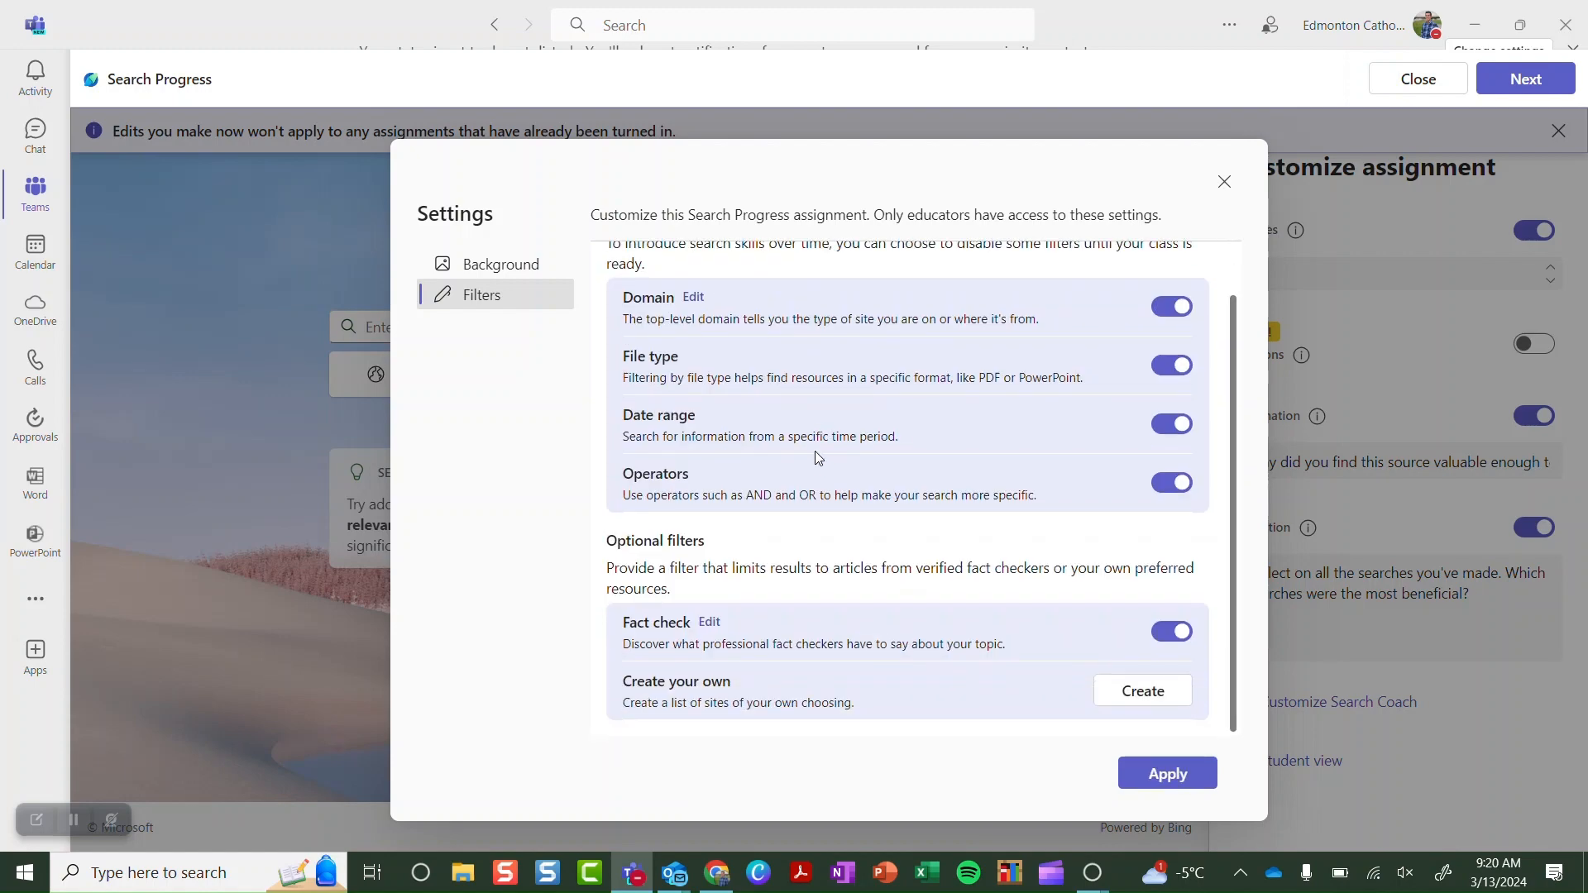
pyautogui.scroll(1, 815, 450)
pyautogui.click(1178, 772)
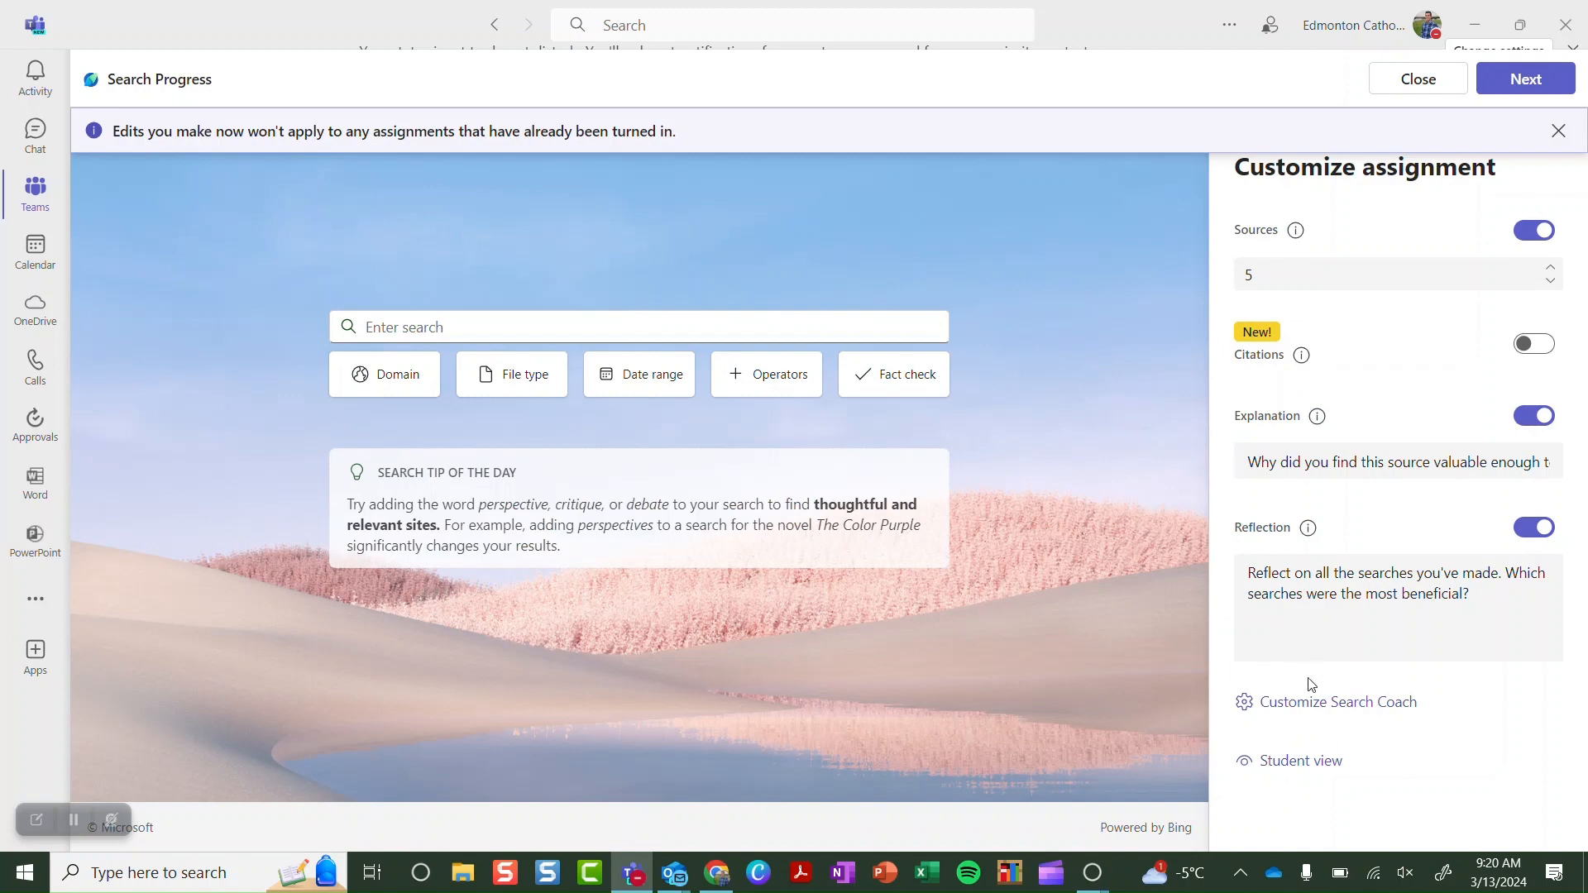
# Preview the assignment in Student view, toggling Assignment Instructions, then go to the General channel
pyautogui.click(1287, 761)
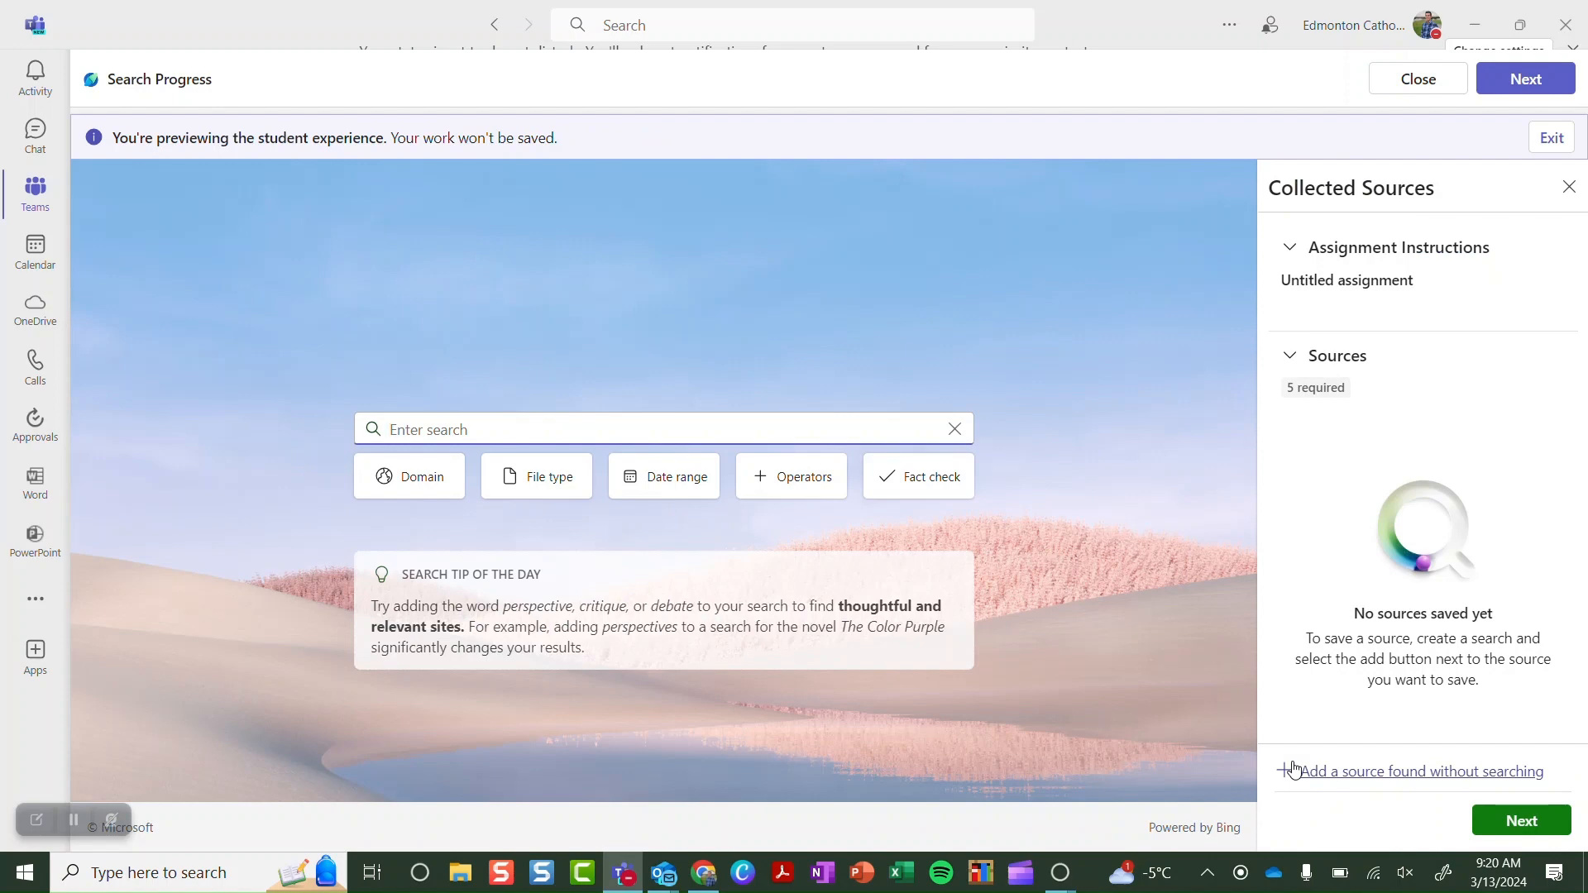
pyautogui.click(1292, 257)
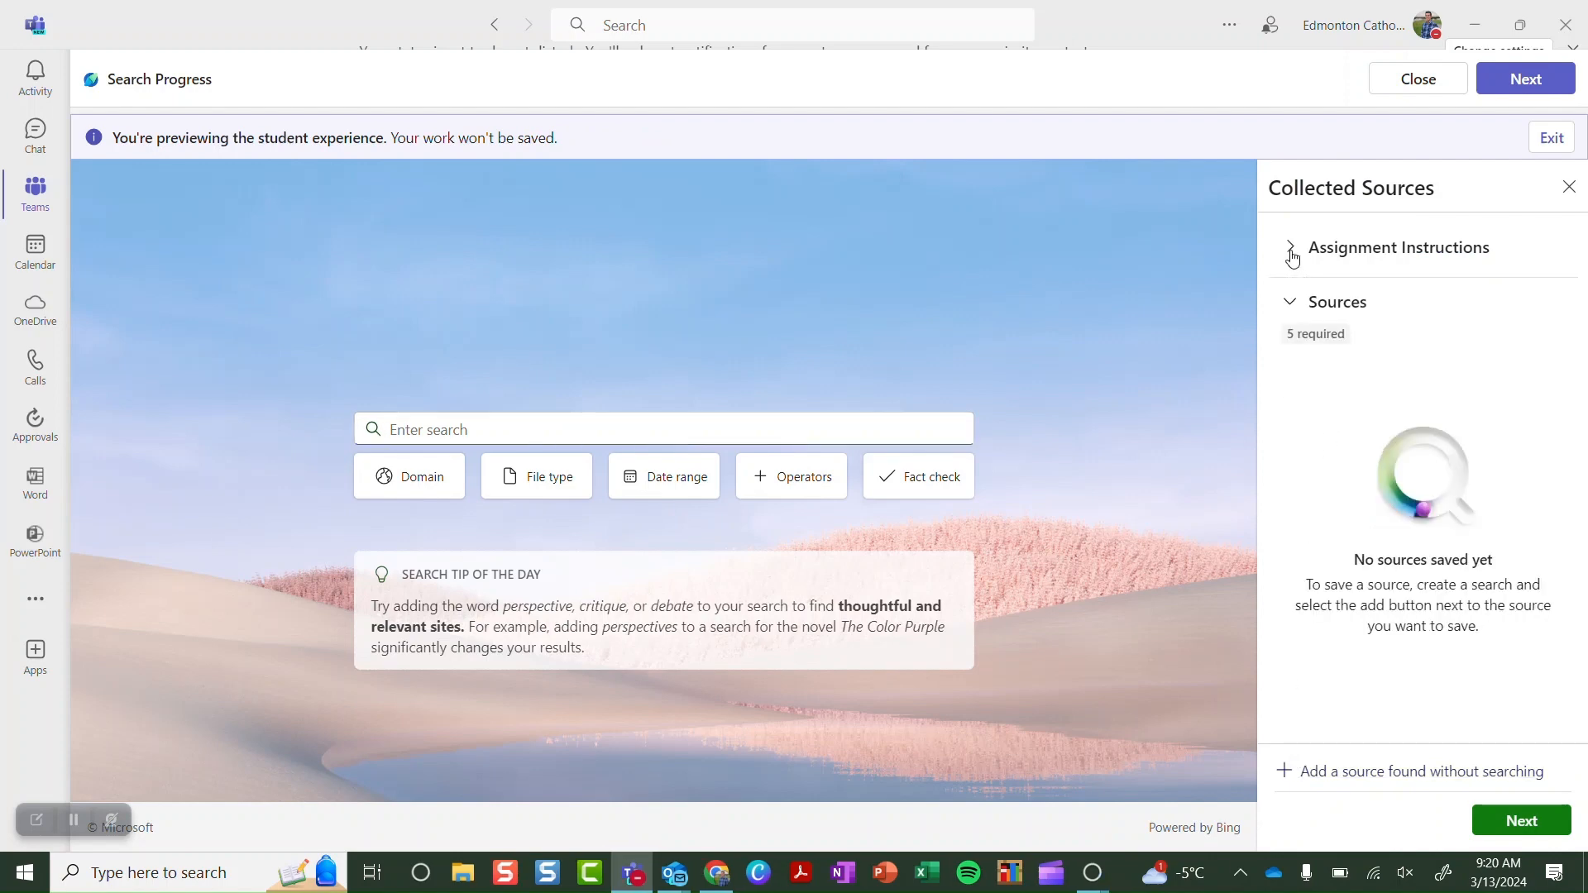
pyautogui.click(1291, 256)
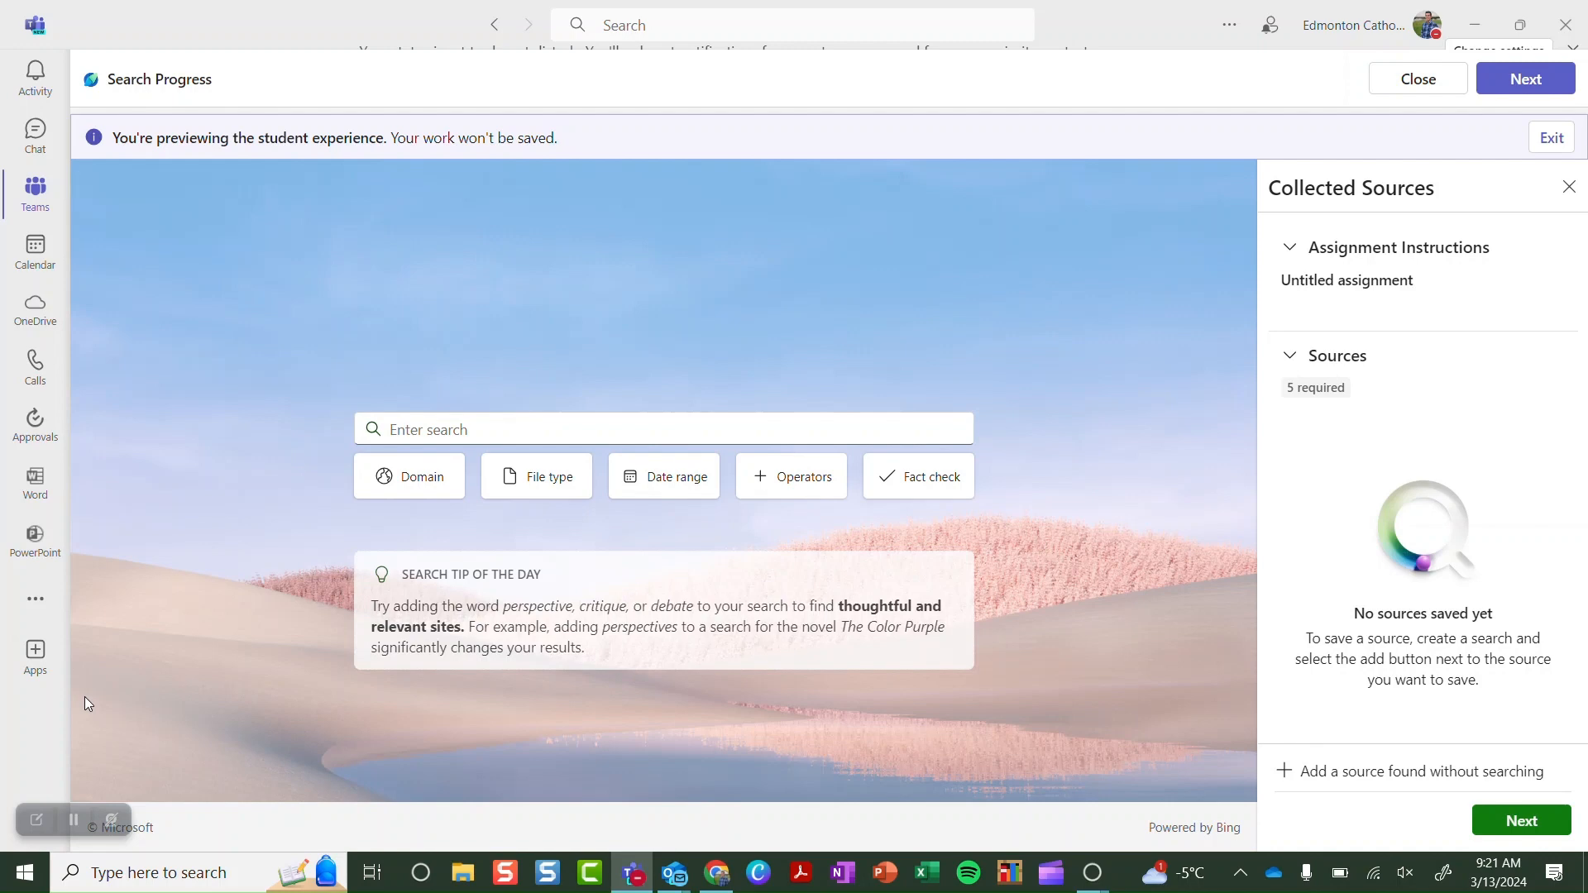
pyautogui.click(73, 820)
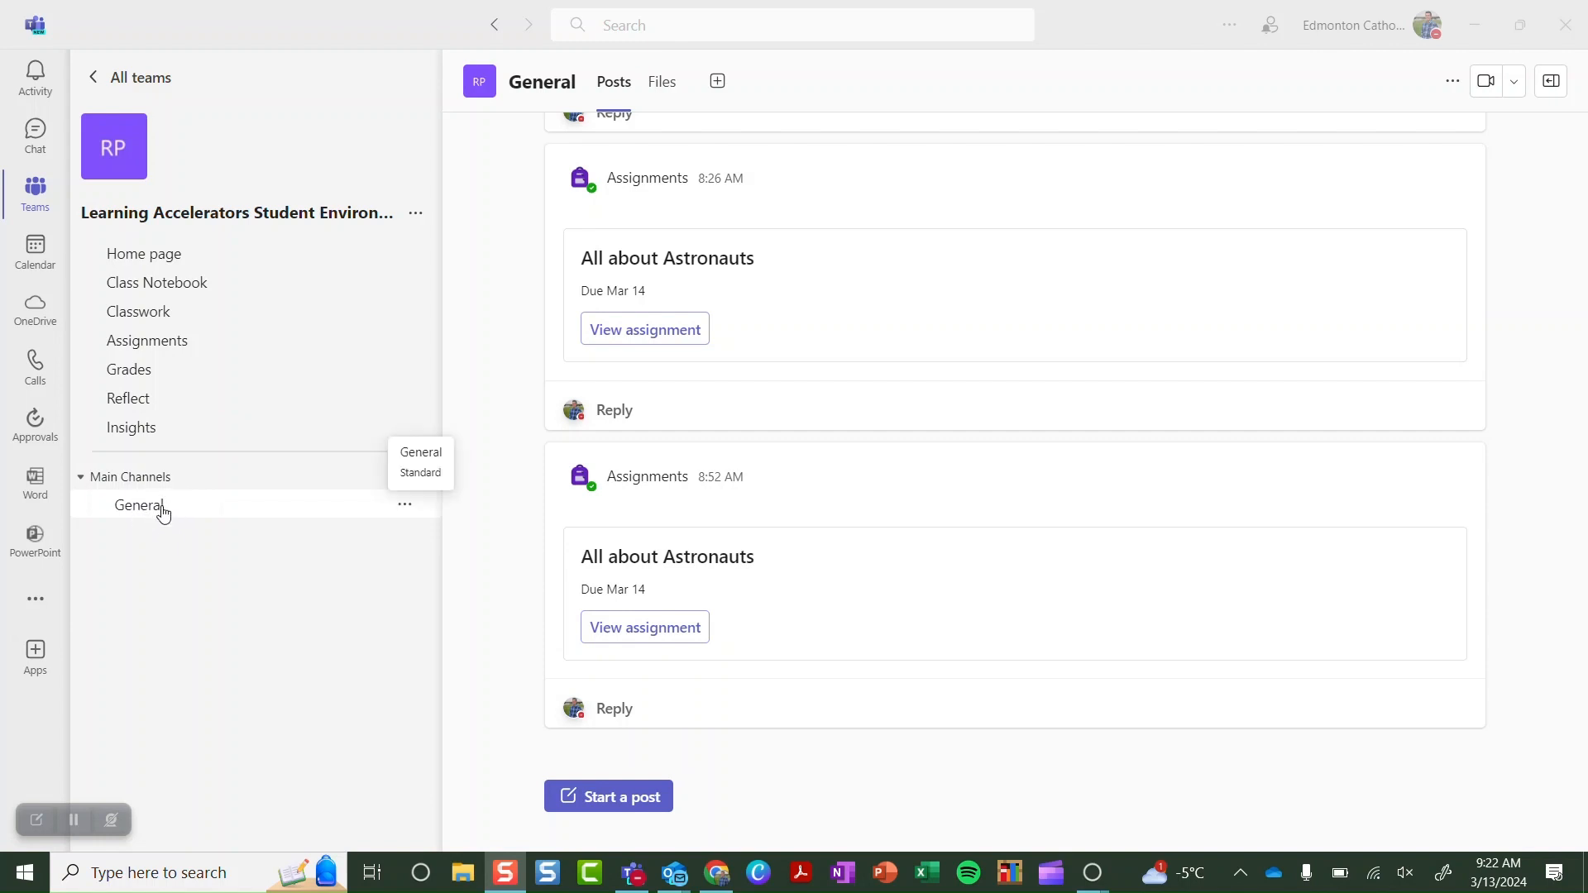
# Open the All about Astronauts assignment as a student and launch its Search Progress work
pyautogui.click(613, 629)
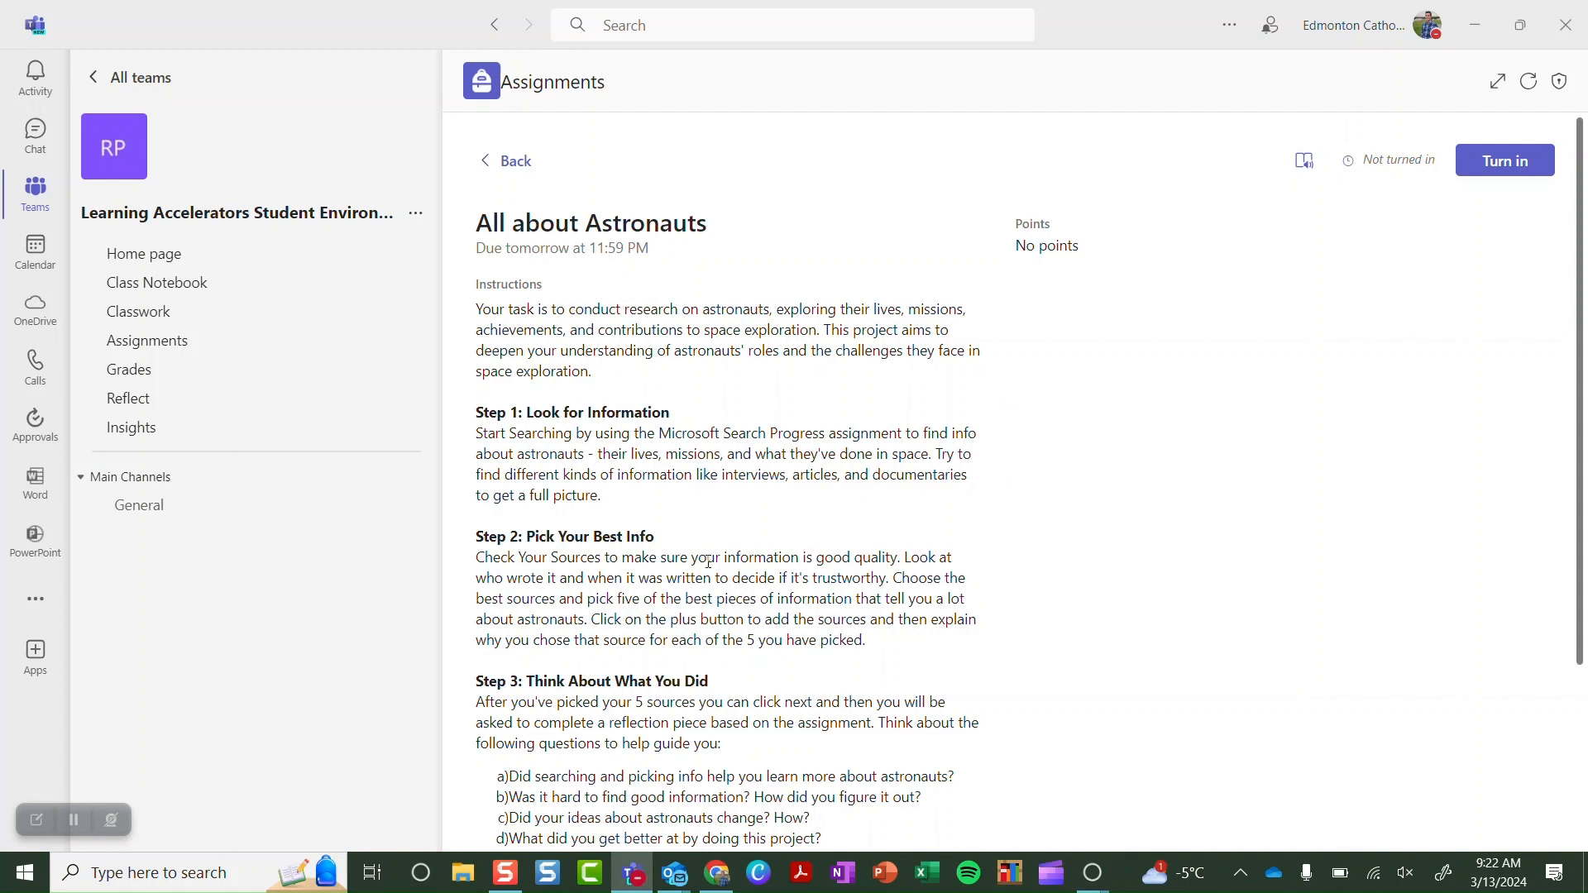
pyautogui.scroll(-2, 708, 562)
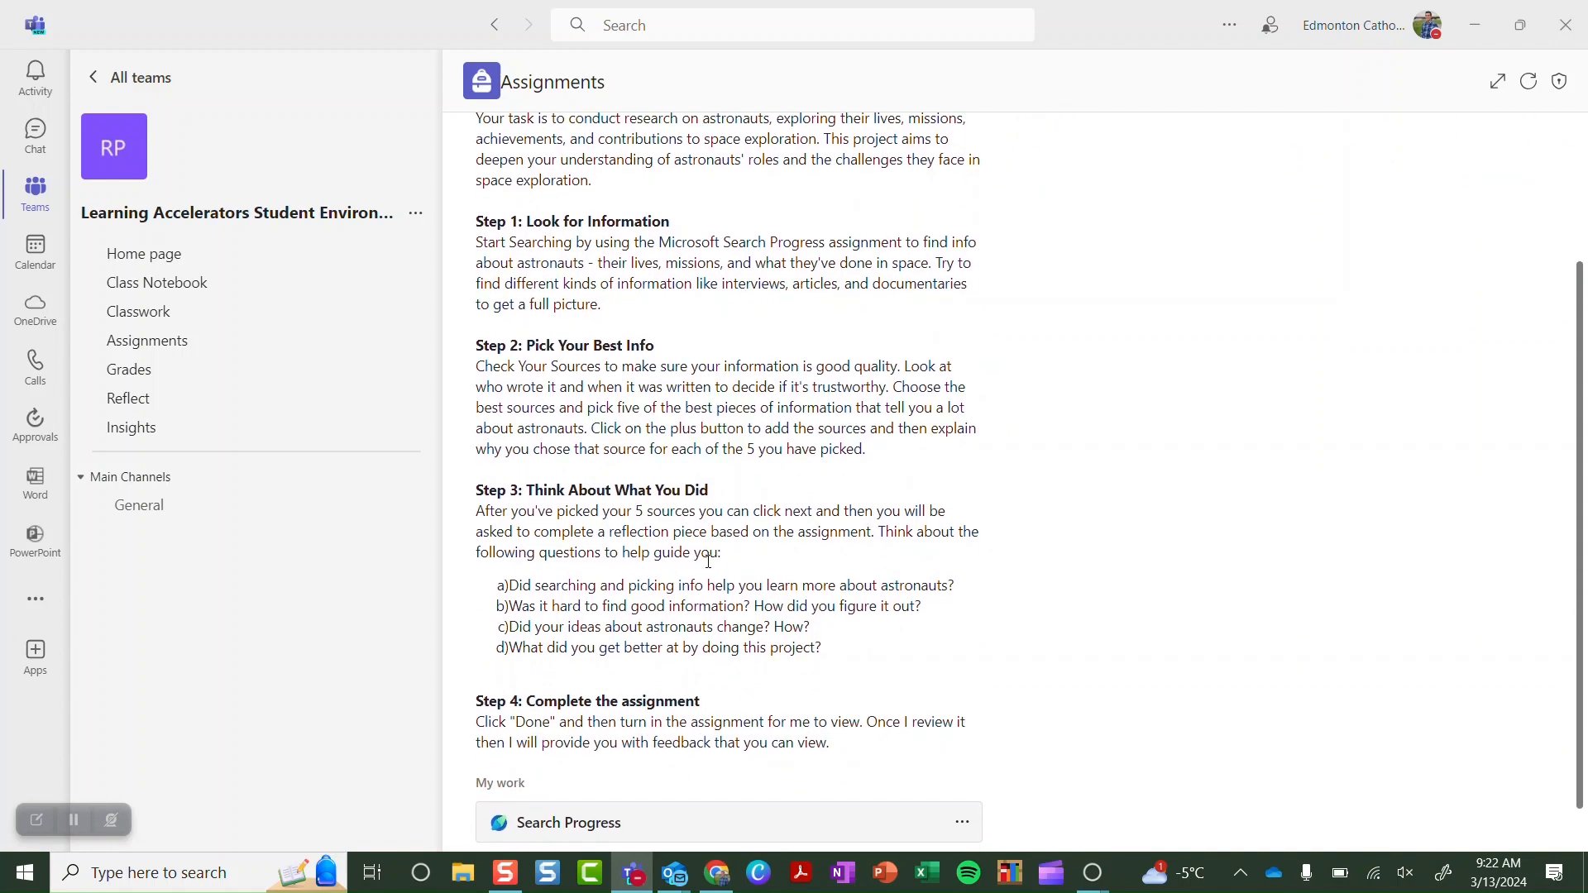
pyautogui.scroll(-1, 708, 562)
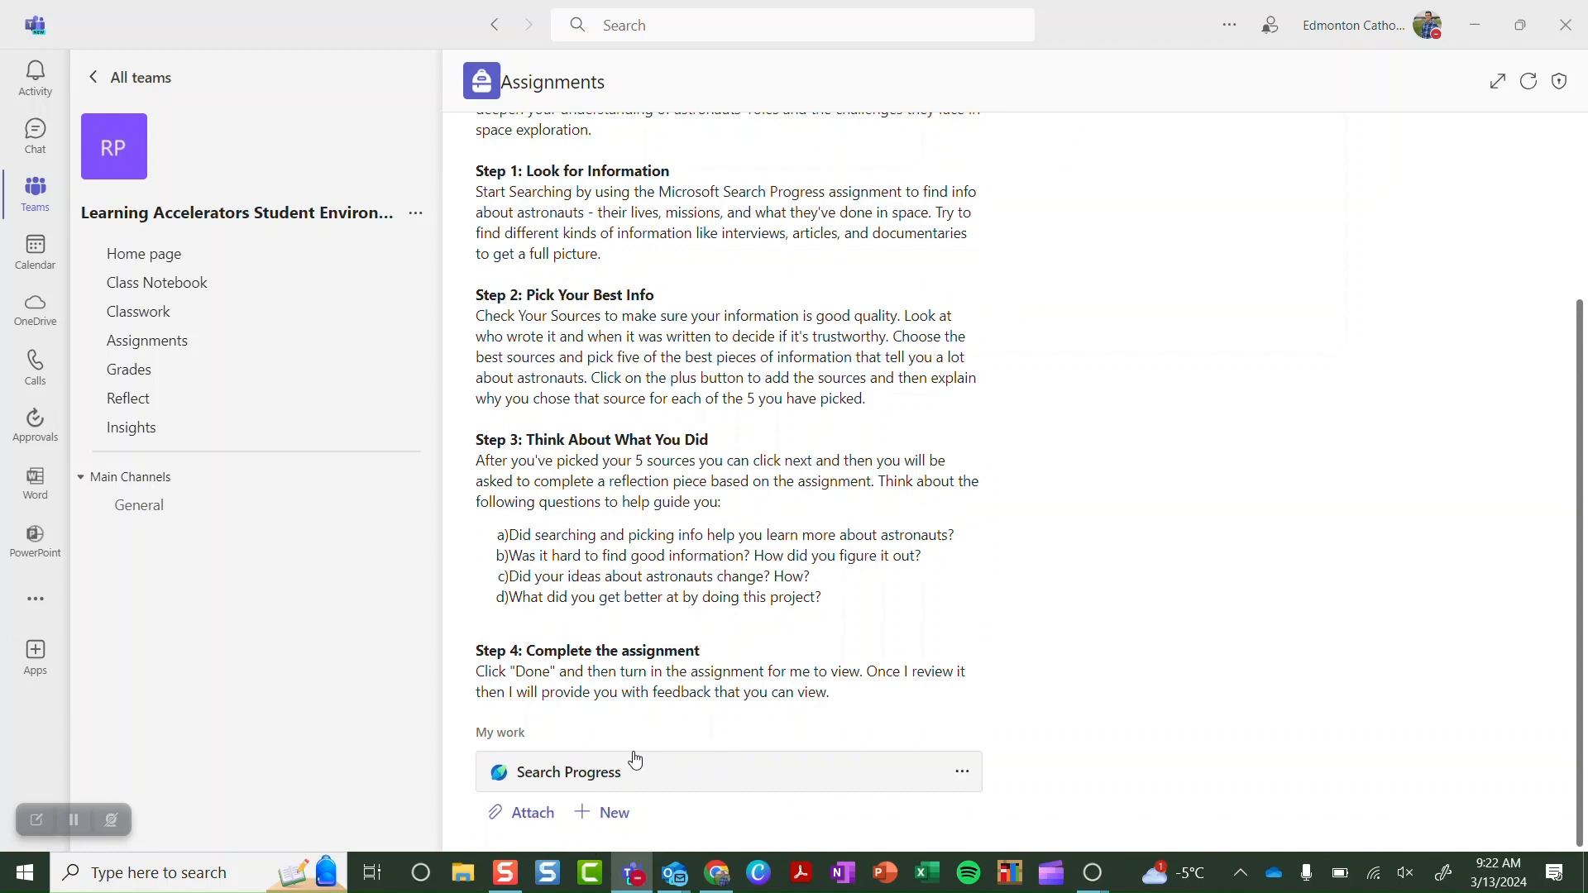
pyautogui.click(586, 782)
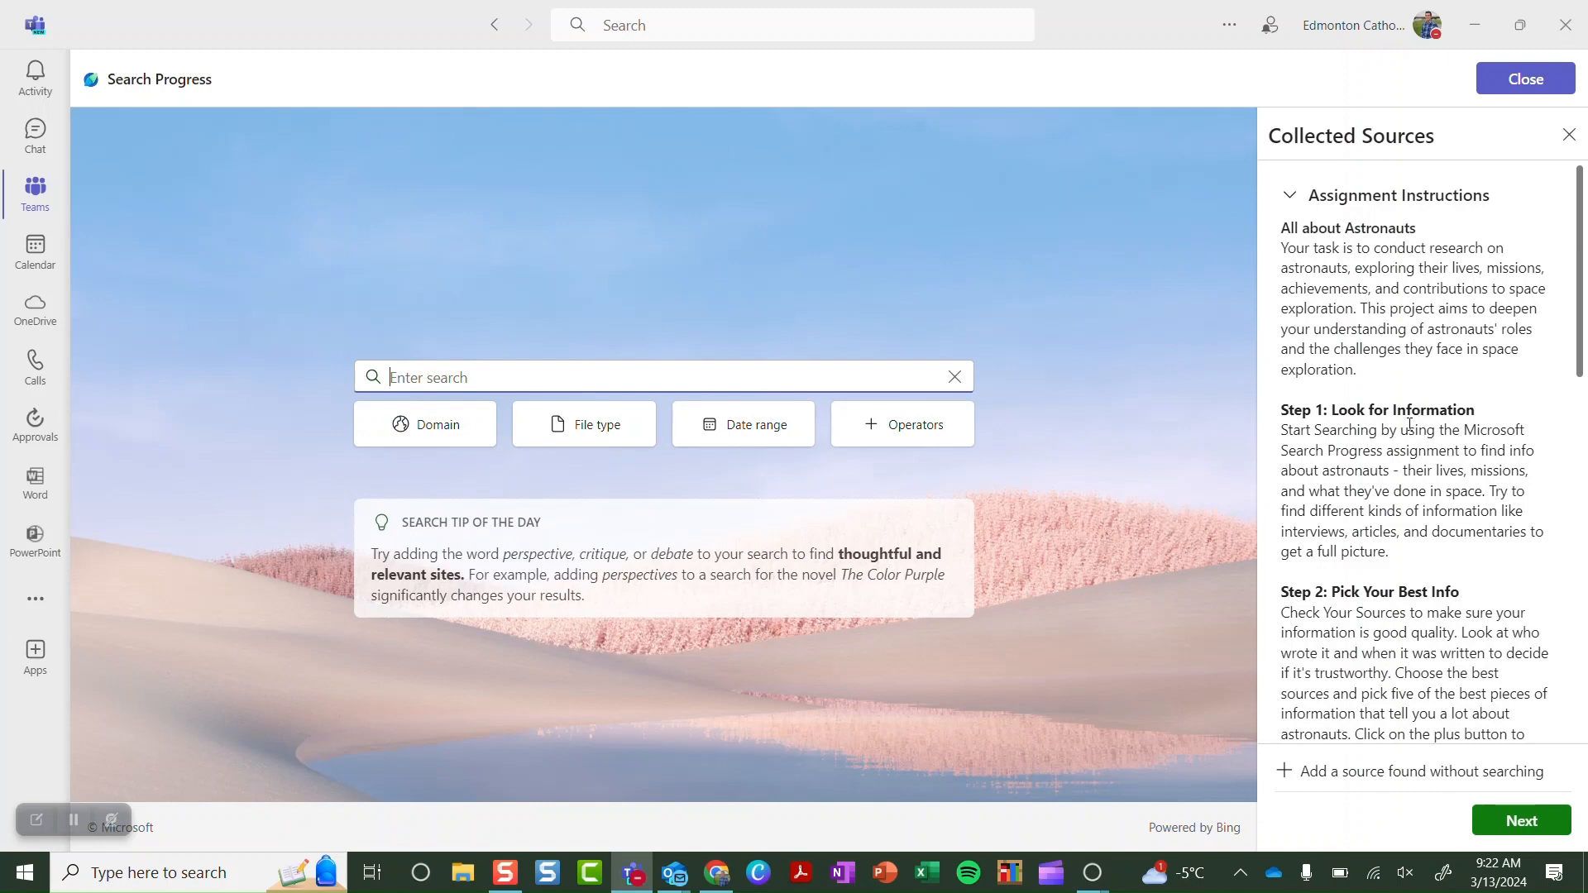
# Collapse the Assignment Instructions and enter 'Astronauts' in the search box
pyautogui.scroll(-1, 1410, 424)
pyautogui.scroll(1, 1365, 331)
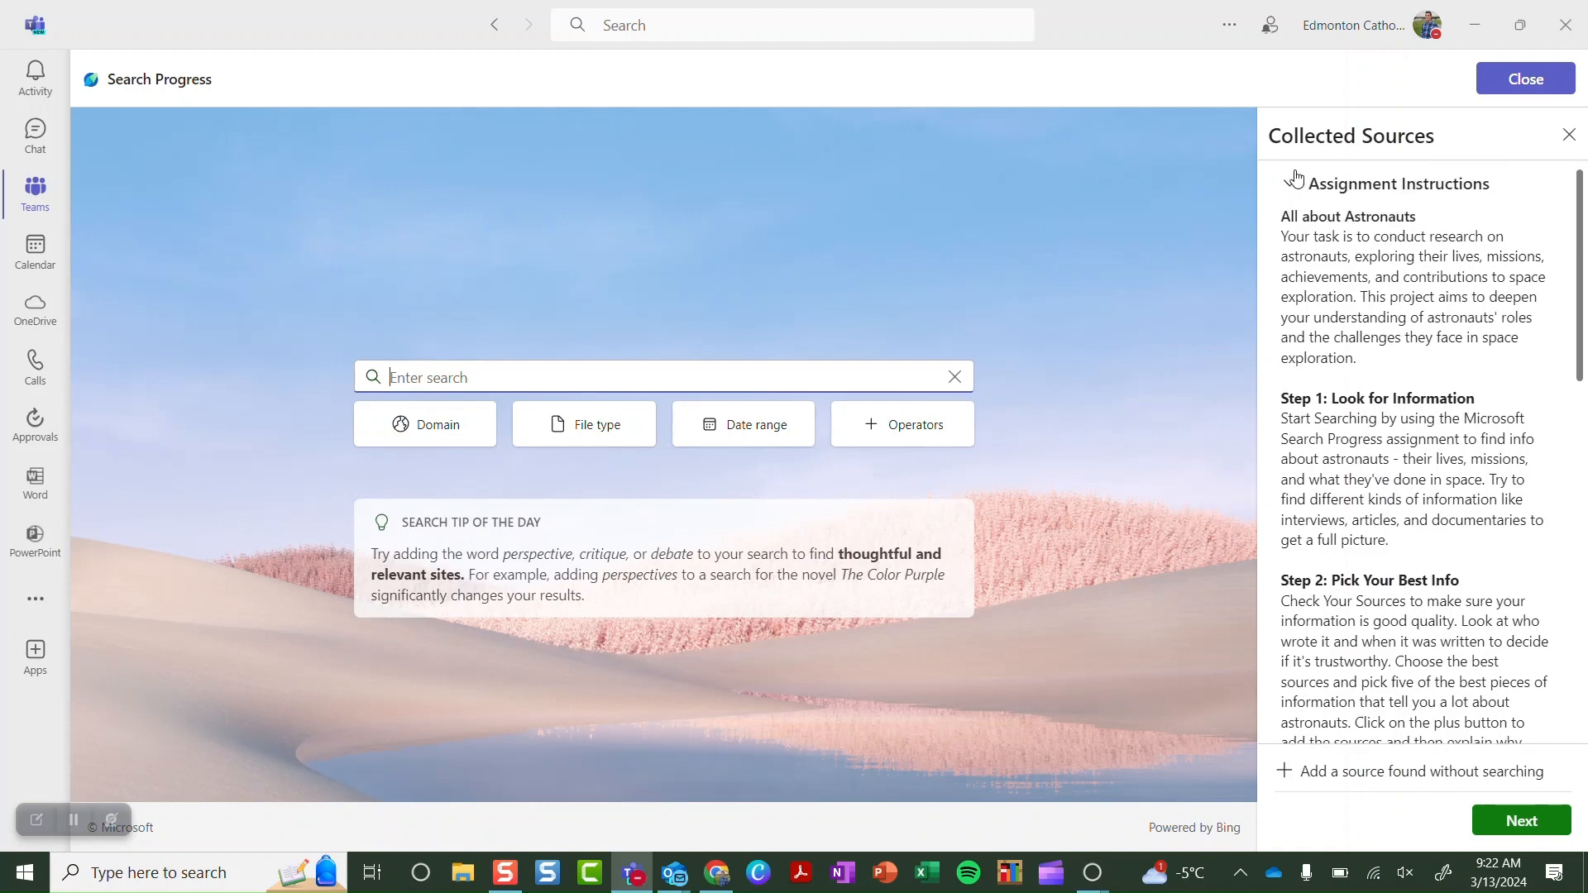
pyautogui.click(1296, 190)
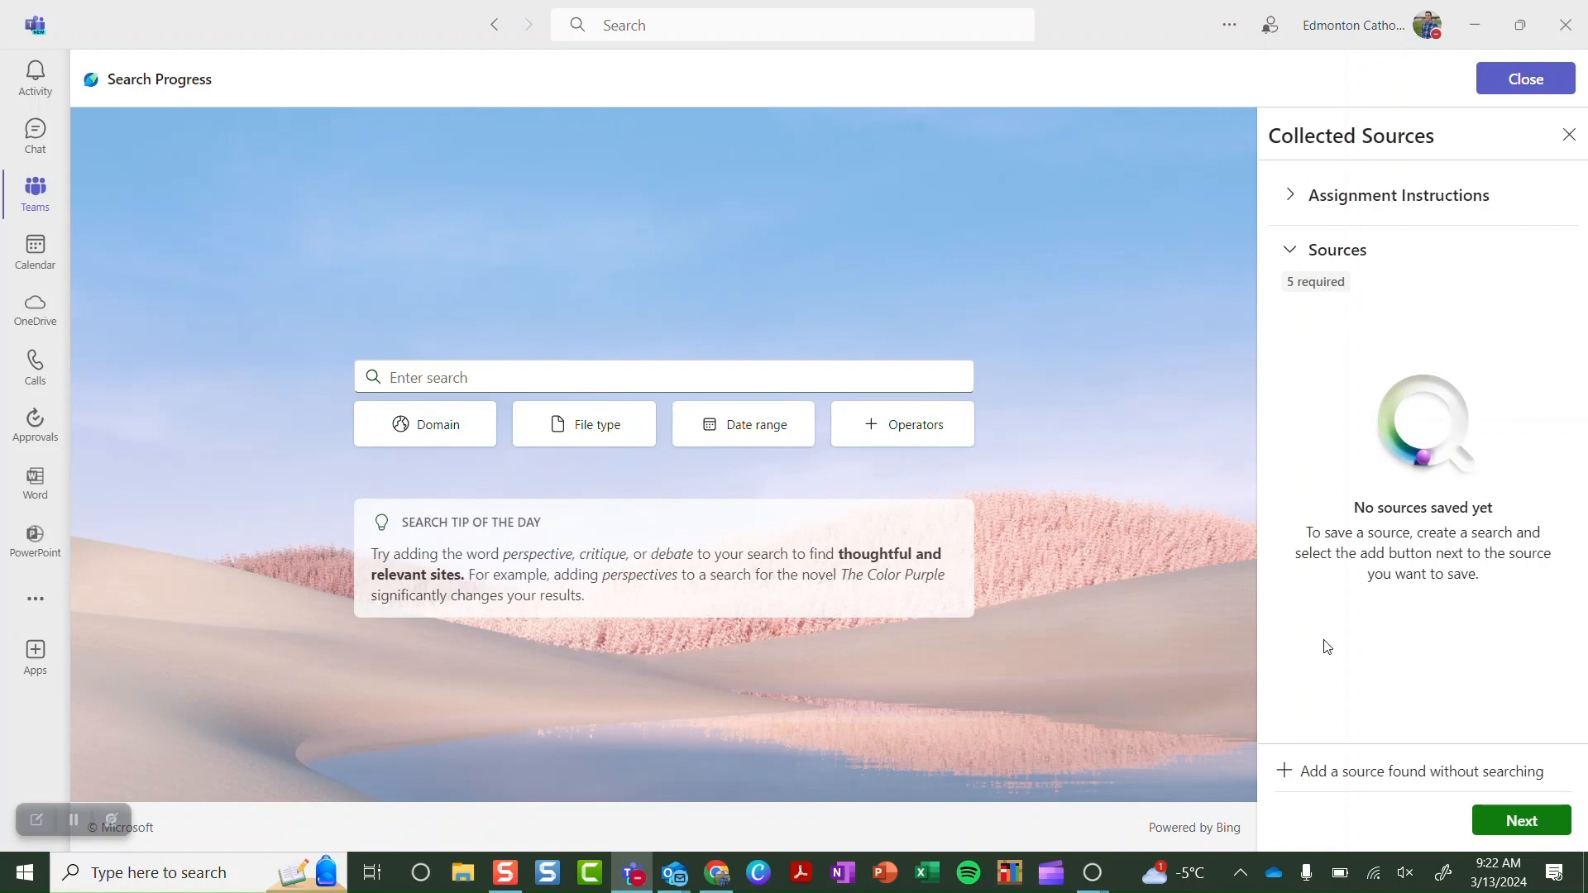
pyautogui.click(633, 379)
pyautogui.write('Astr')
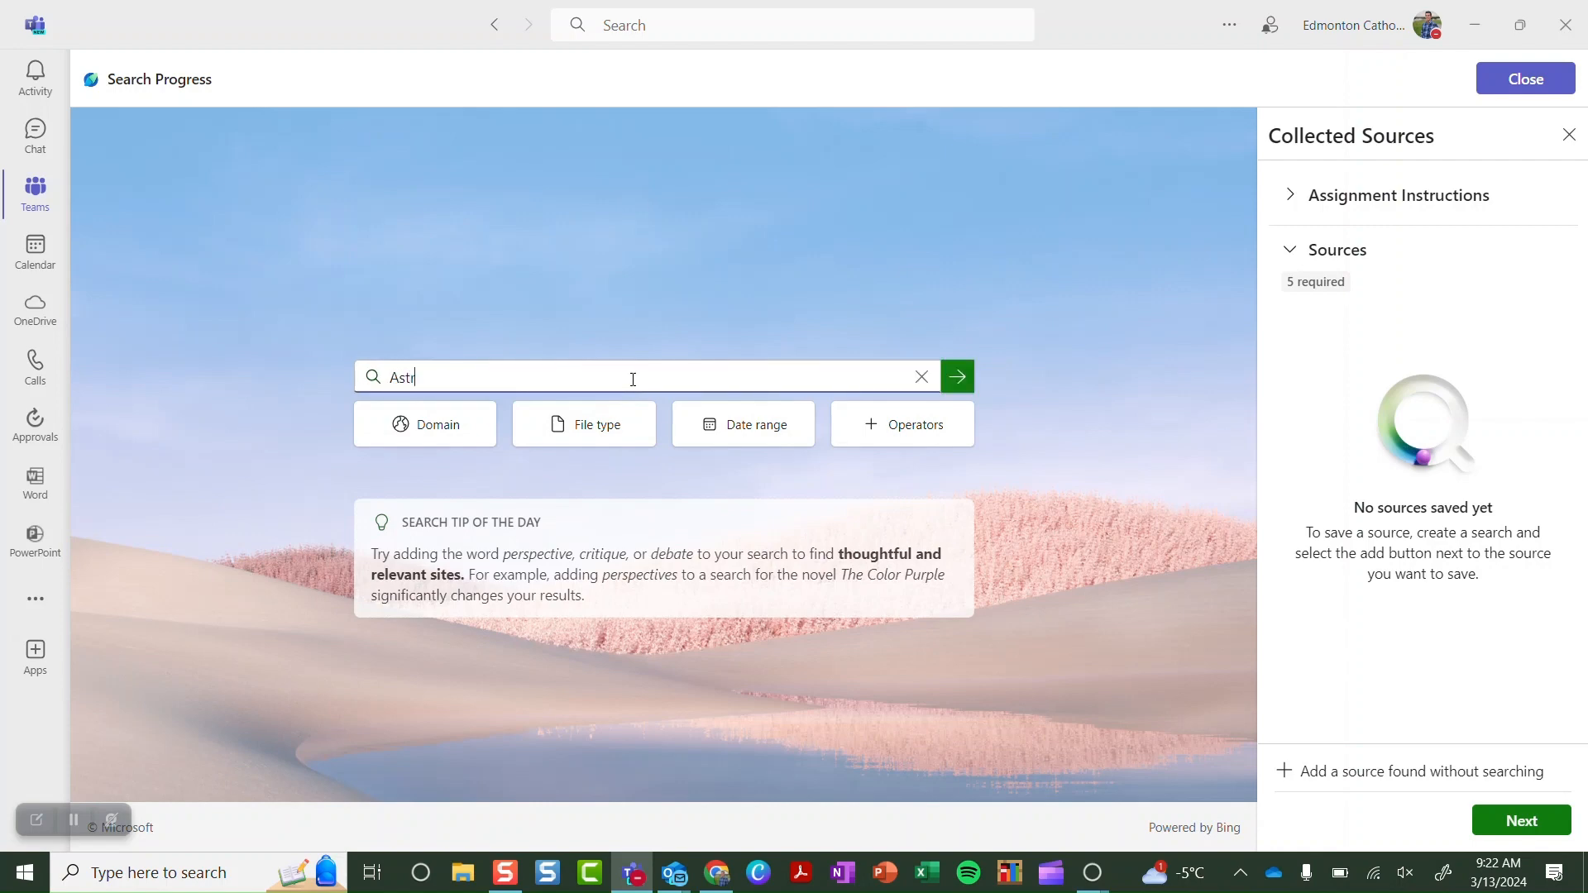
pyautogui.write('onauts')
# Review the Domain and File type filter options, then close them
pyautogui.click(424, 443)
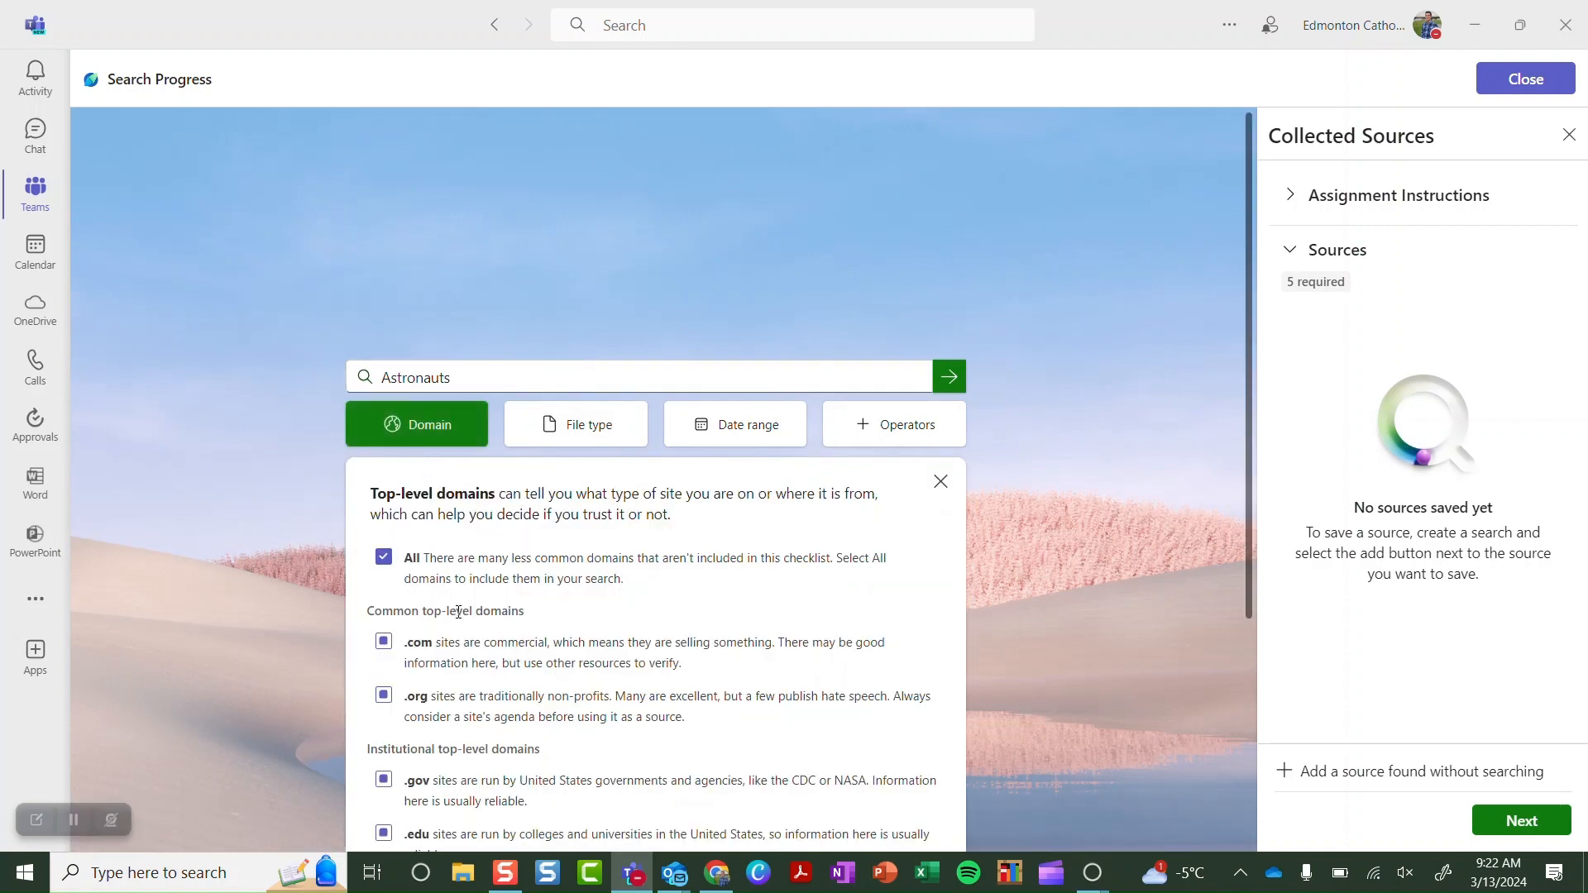
pyautogui.click(574, 429)
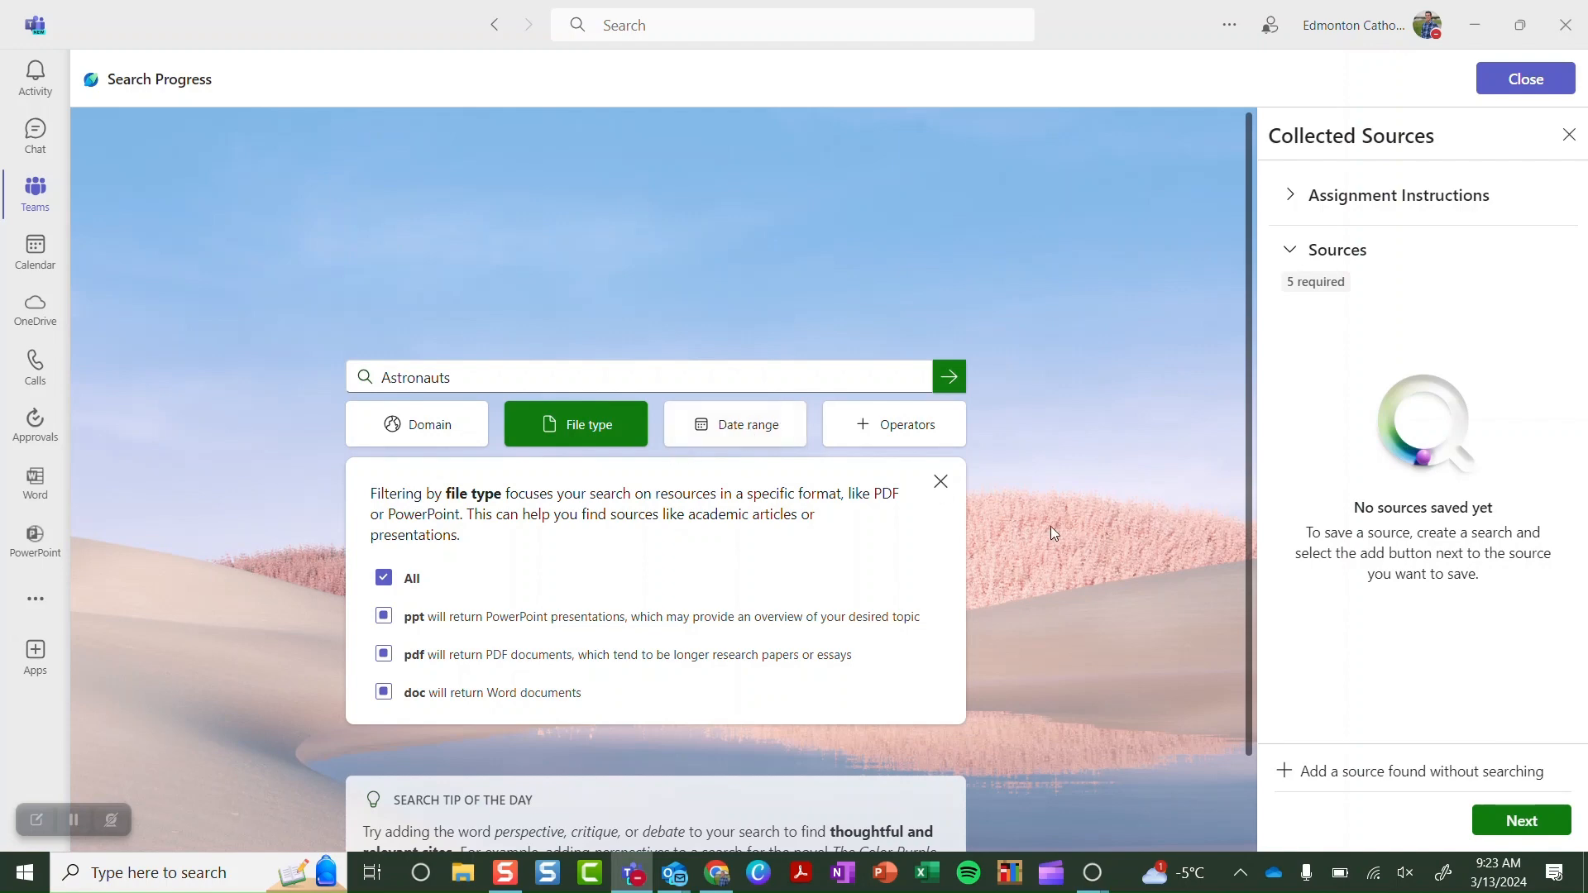
pyautogui.click(942, 482)
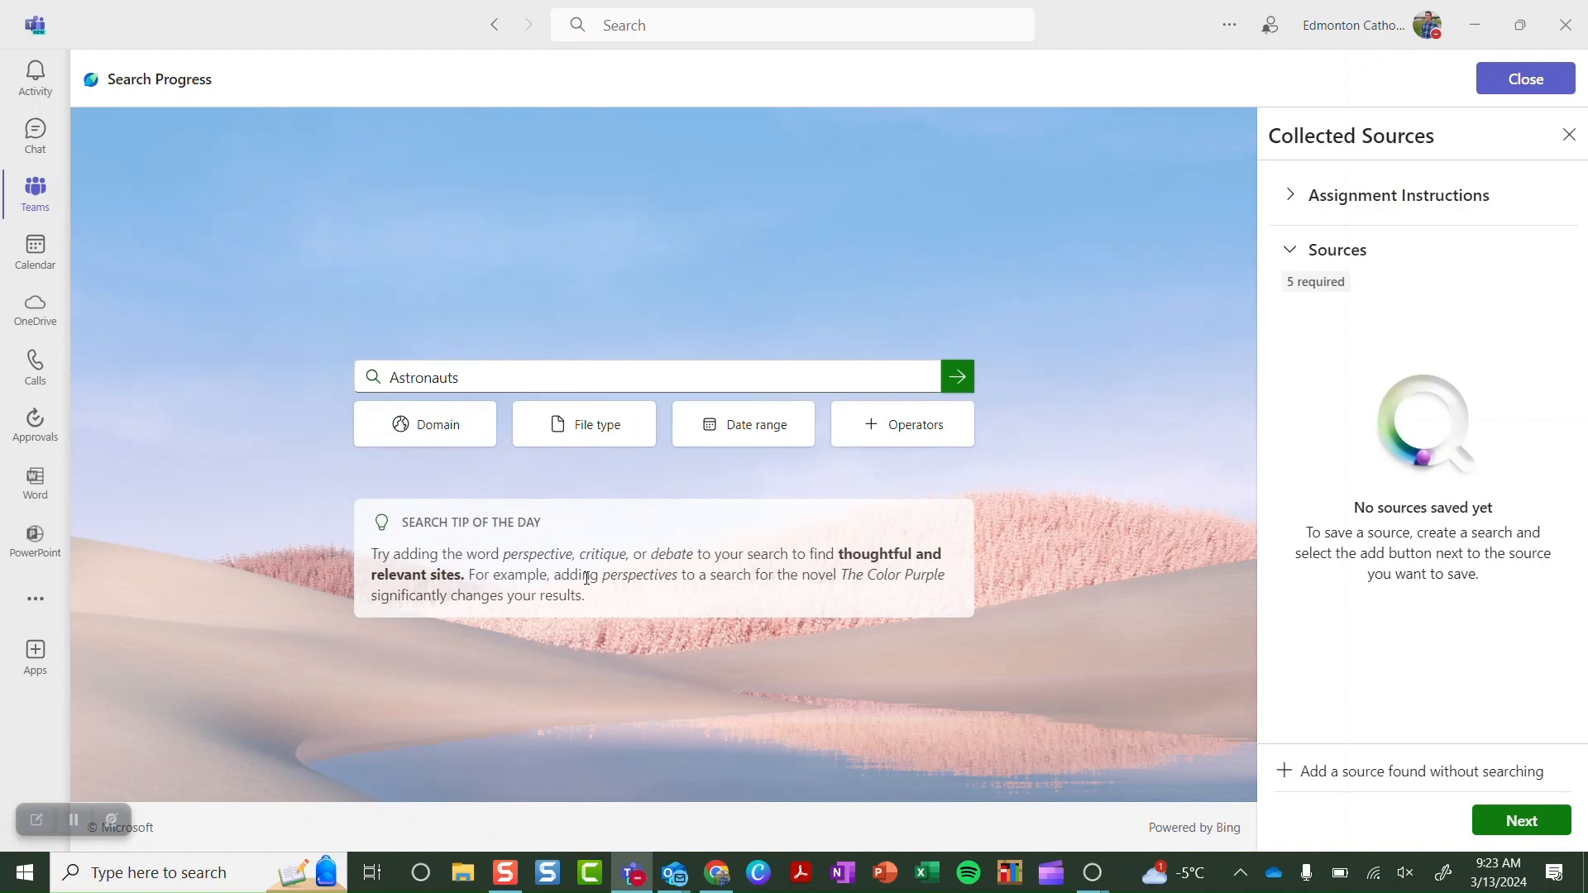
# Search Astronauts, save Astronauts Home - NASA, and begin its explanation 'this source was valuable because'
pyautogui.click(958, 377)
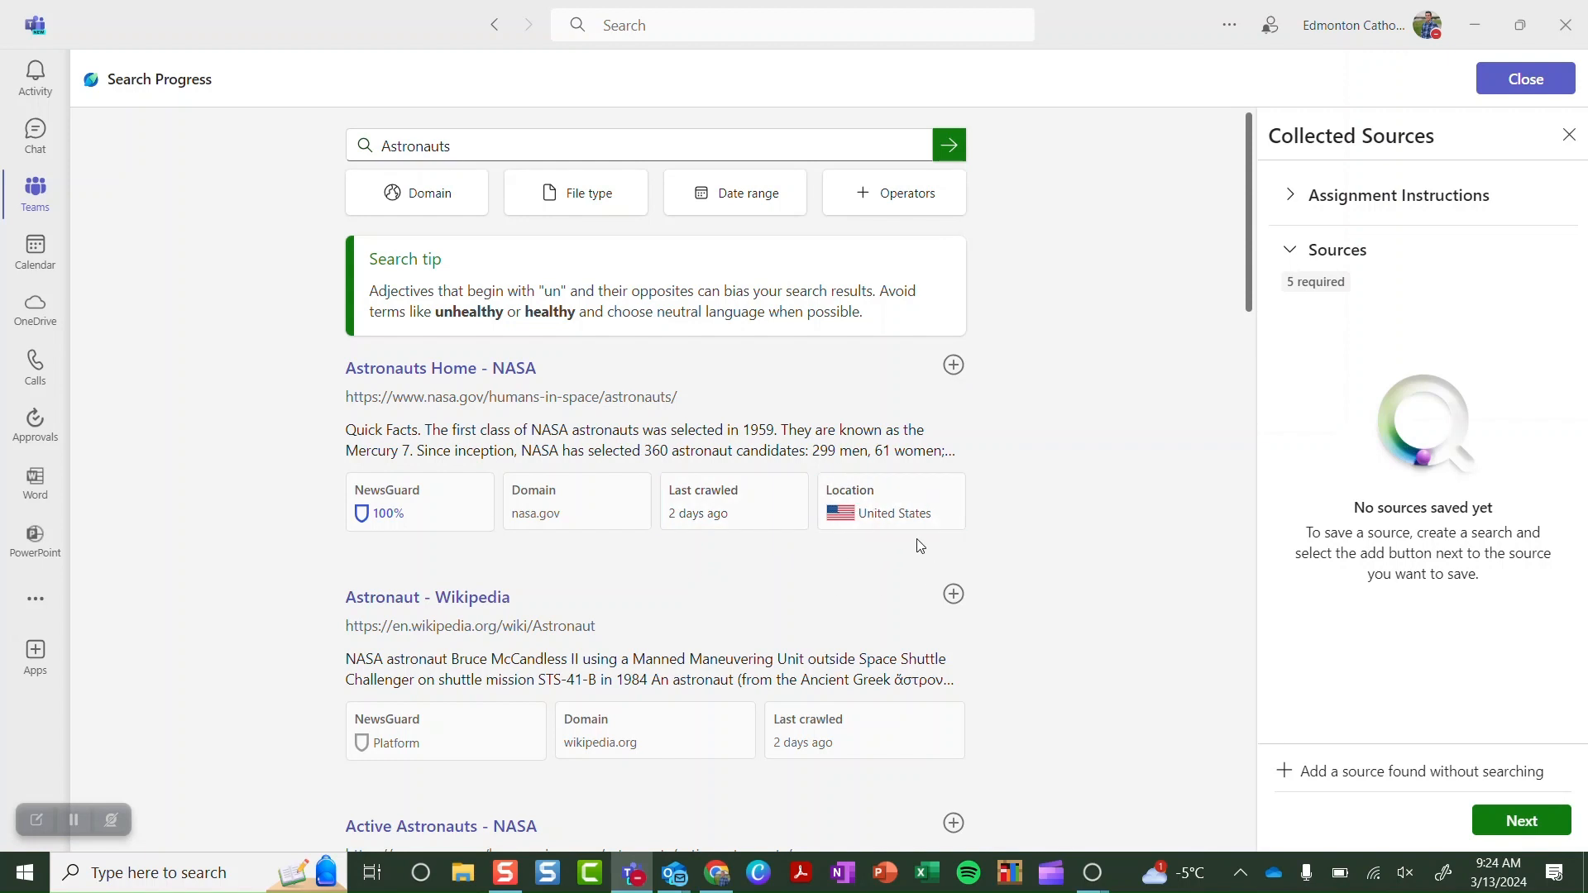
pyautogui.click(953, 365)
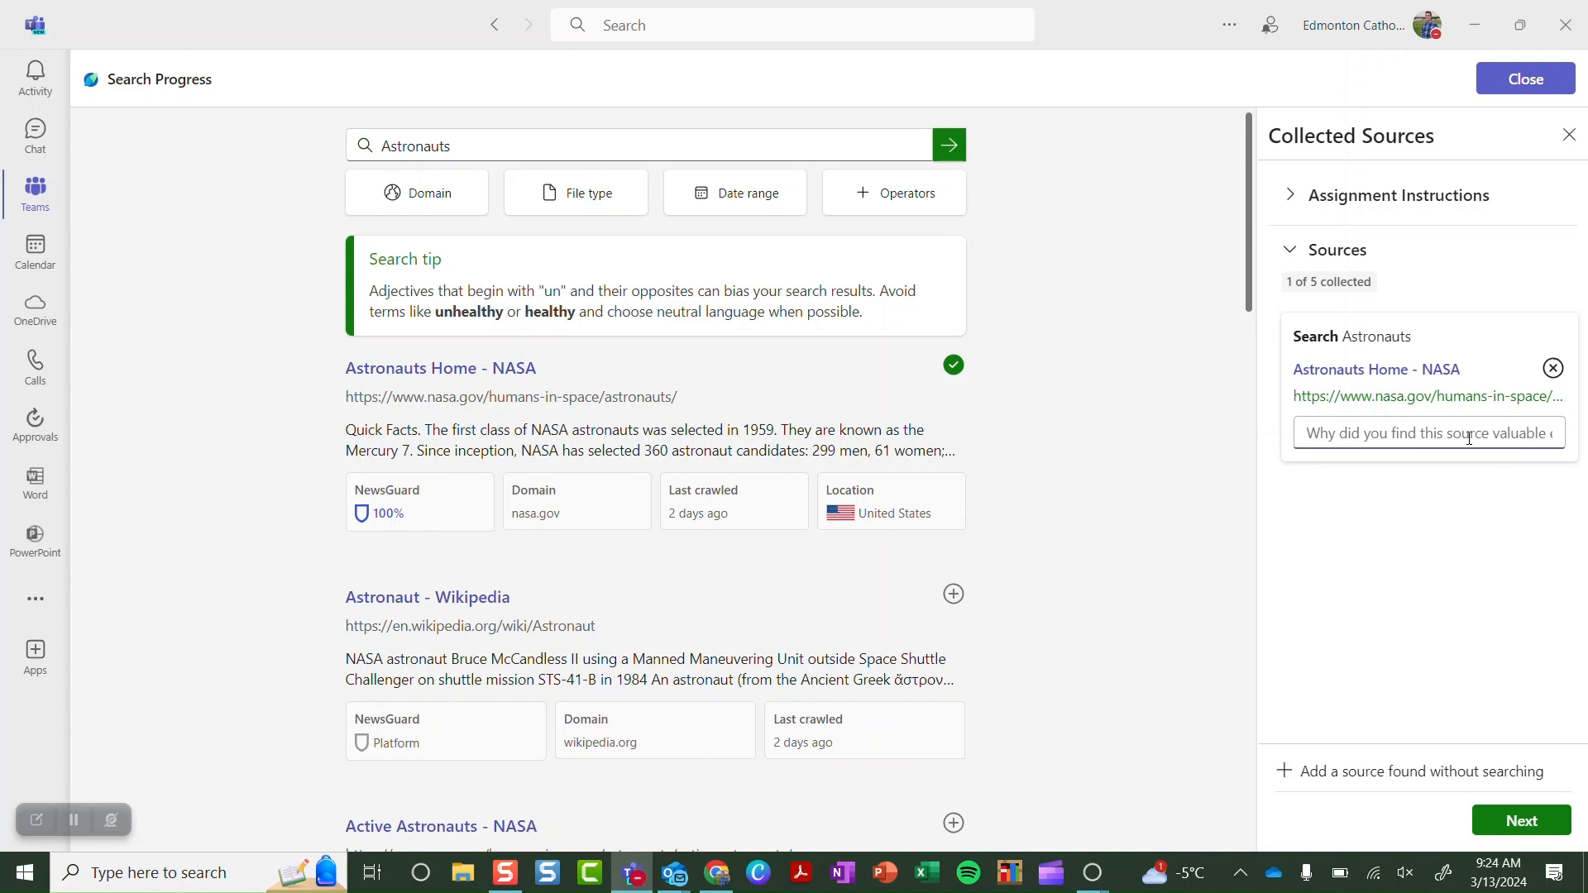
pyautogui.write('this source wa')
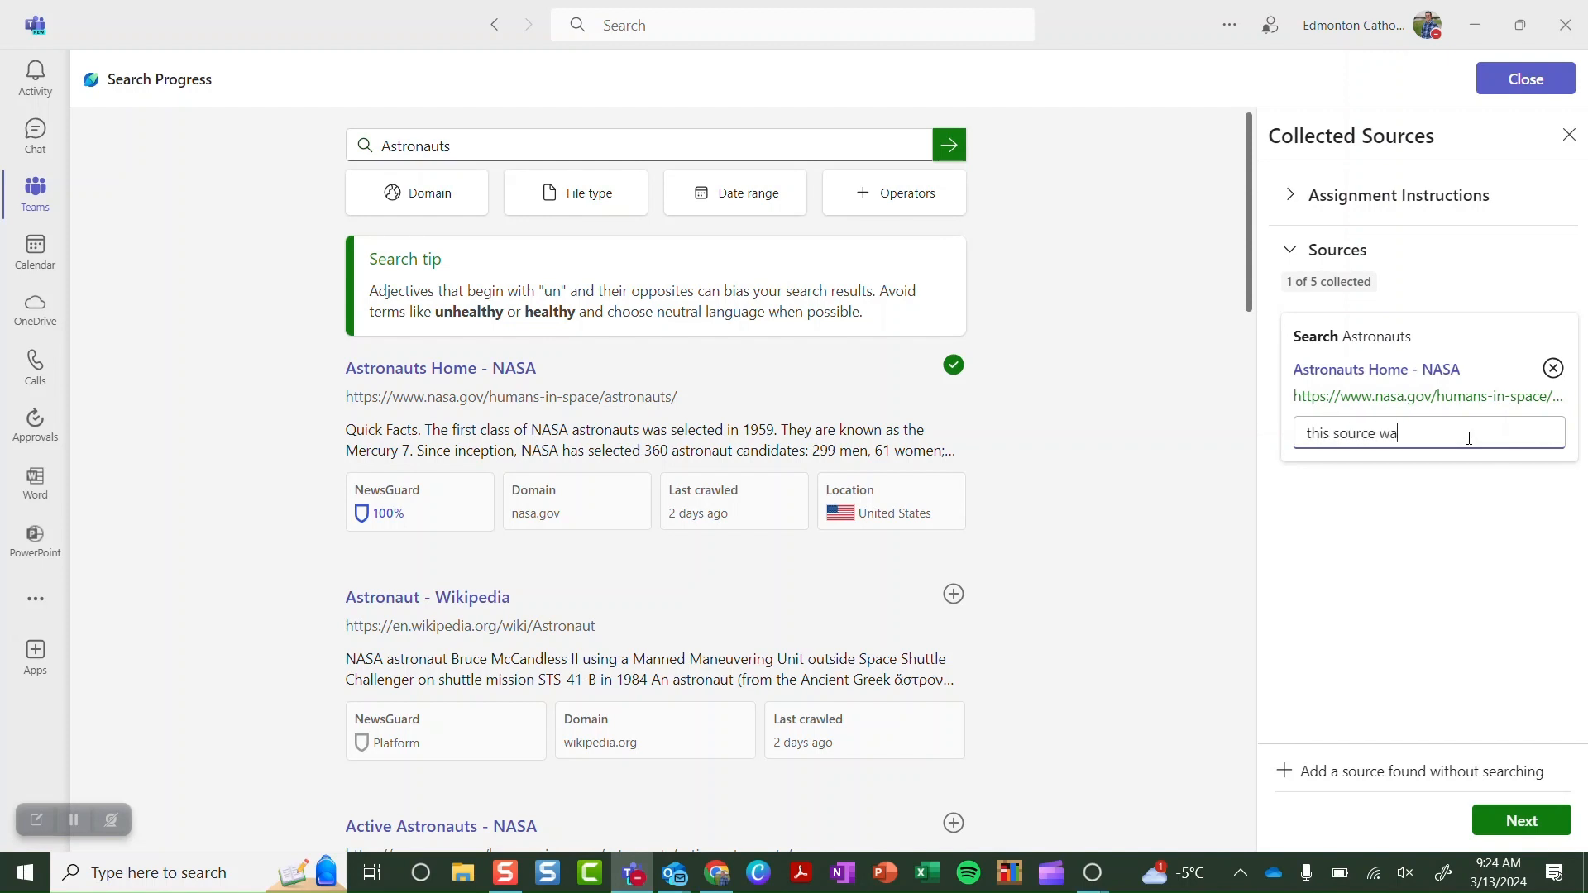
pyautogui.write('s vlauable because')
pyautogui.rightClick(1431, 436)
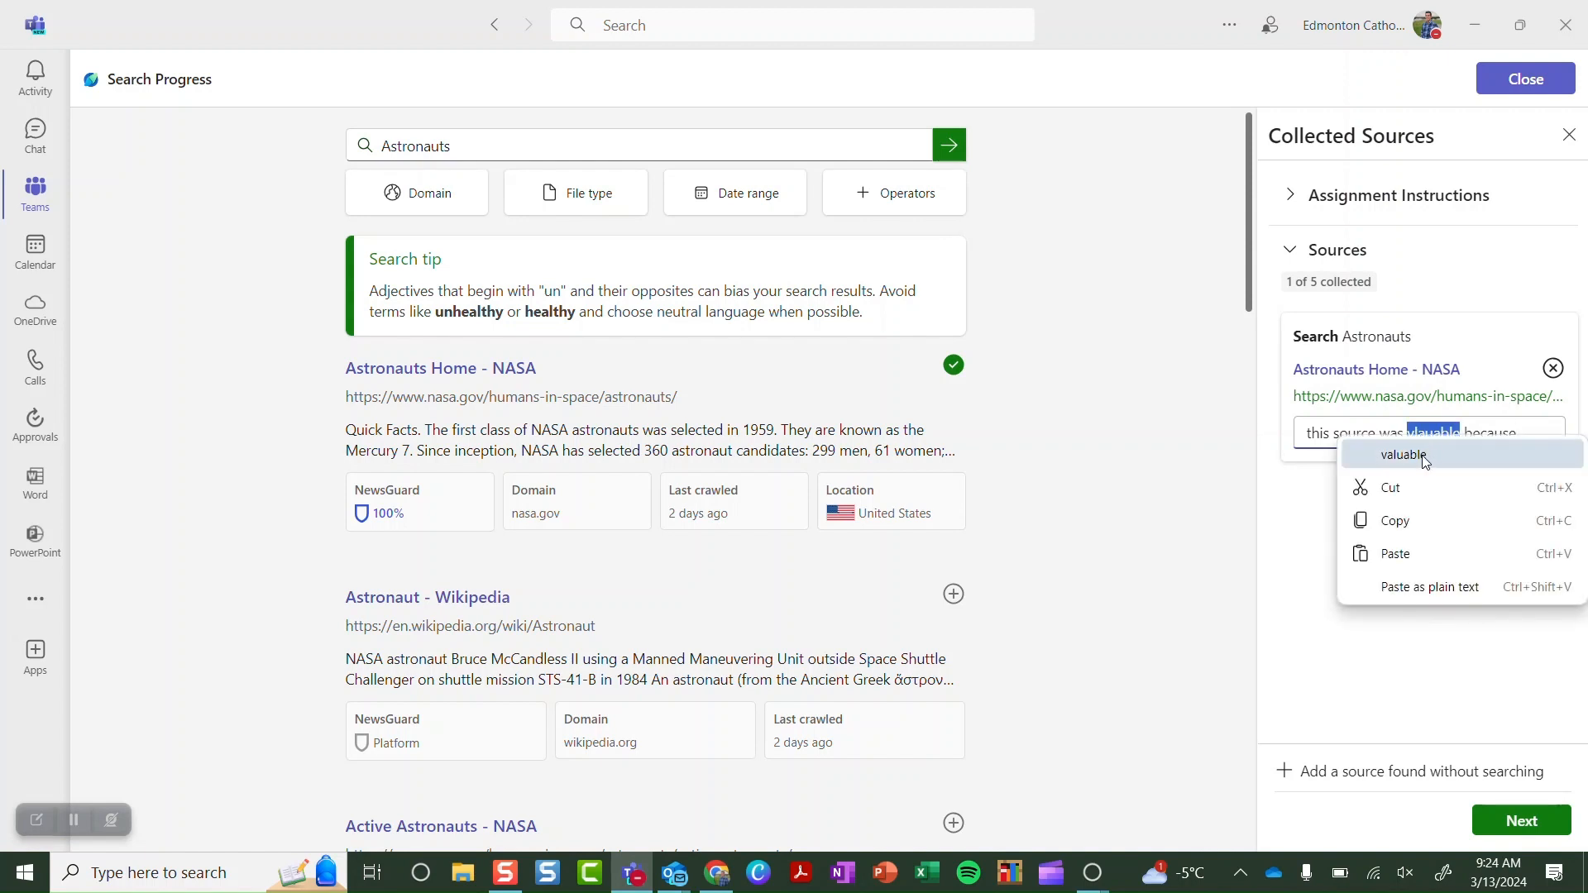
pyautogui.click(1425, 457)
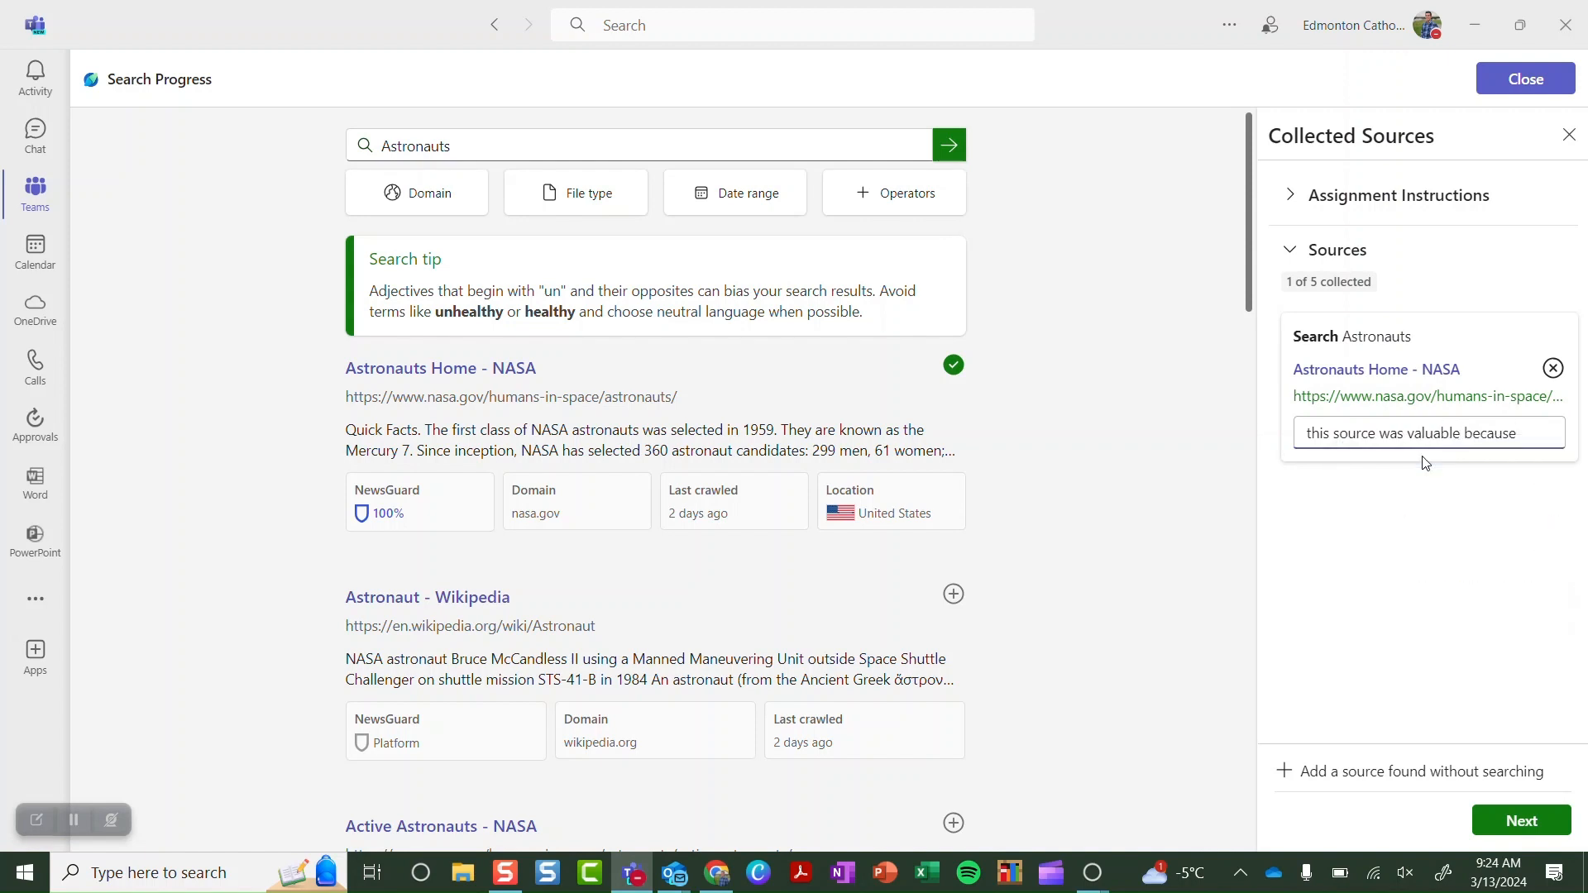
# Cancel the external source form, then save Active Astronauts - NASA as a source
pyautogui.click(1420, 780)
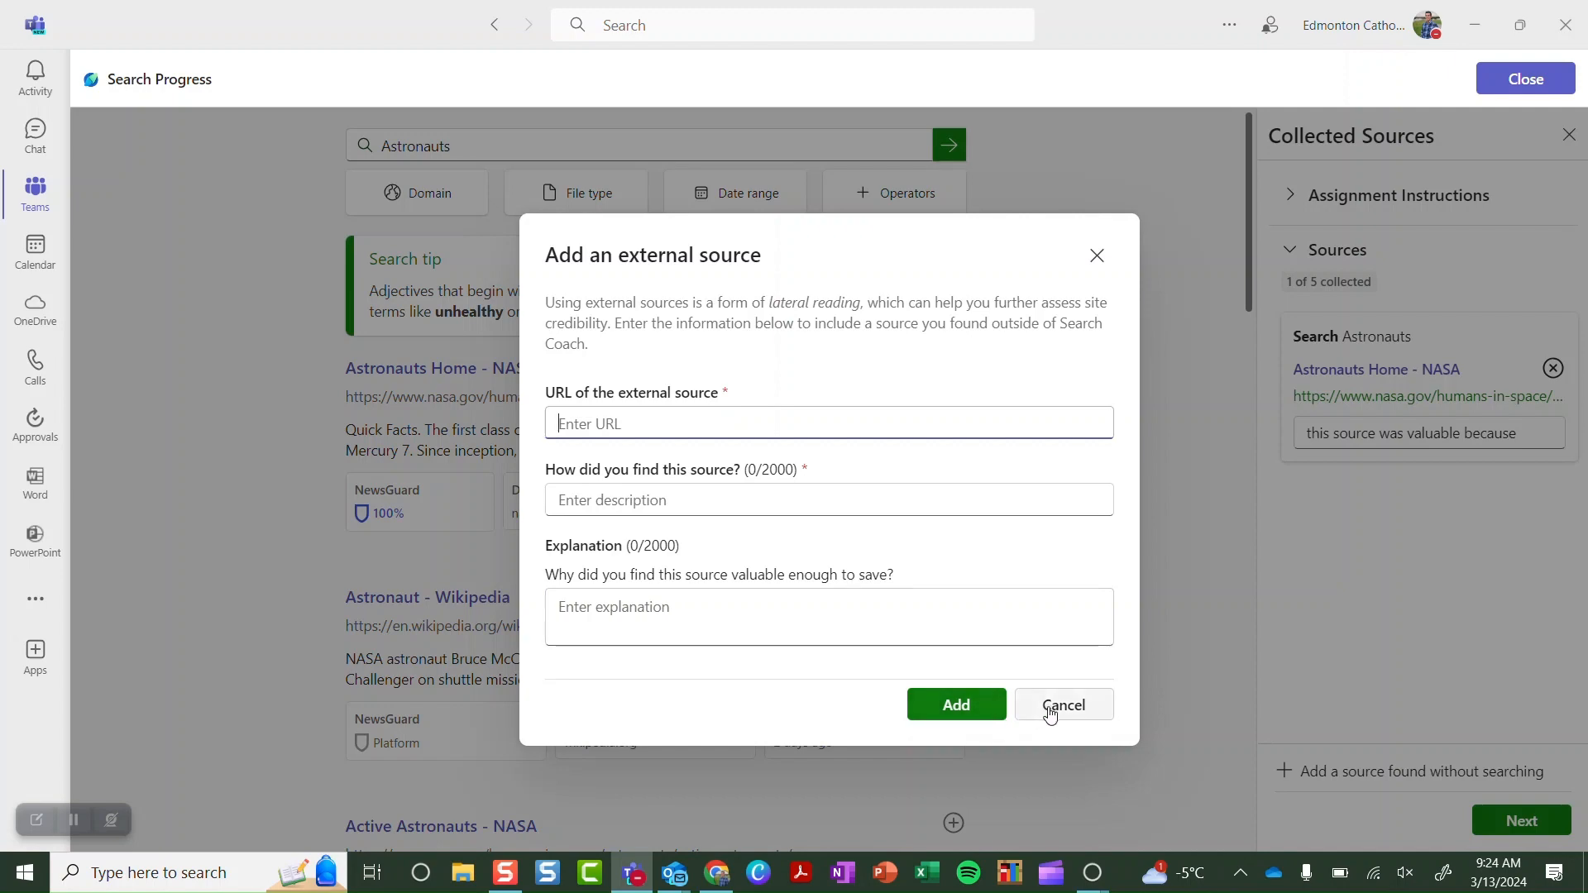
pyautogui.click(1050, 714)
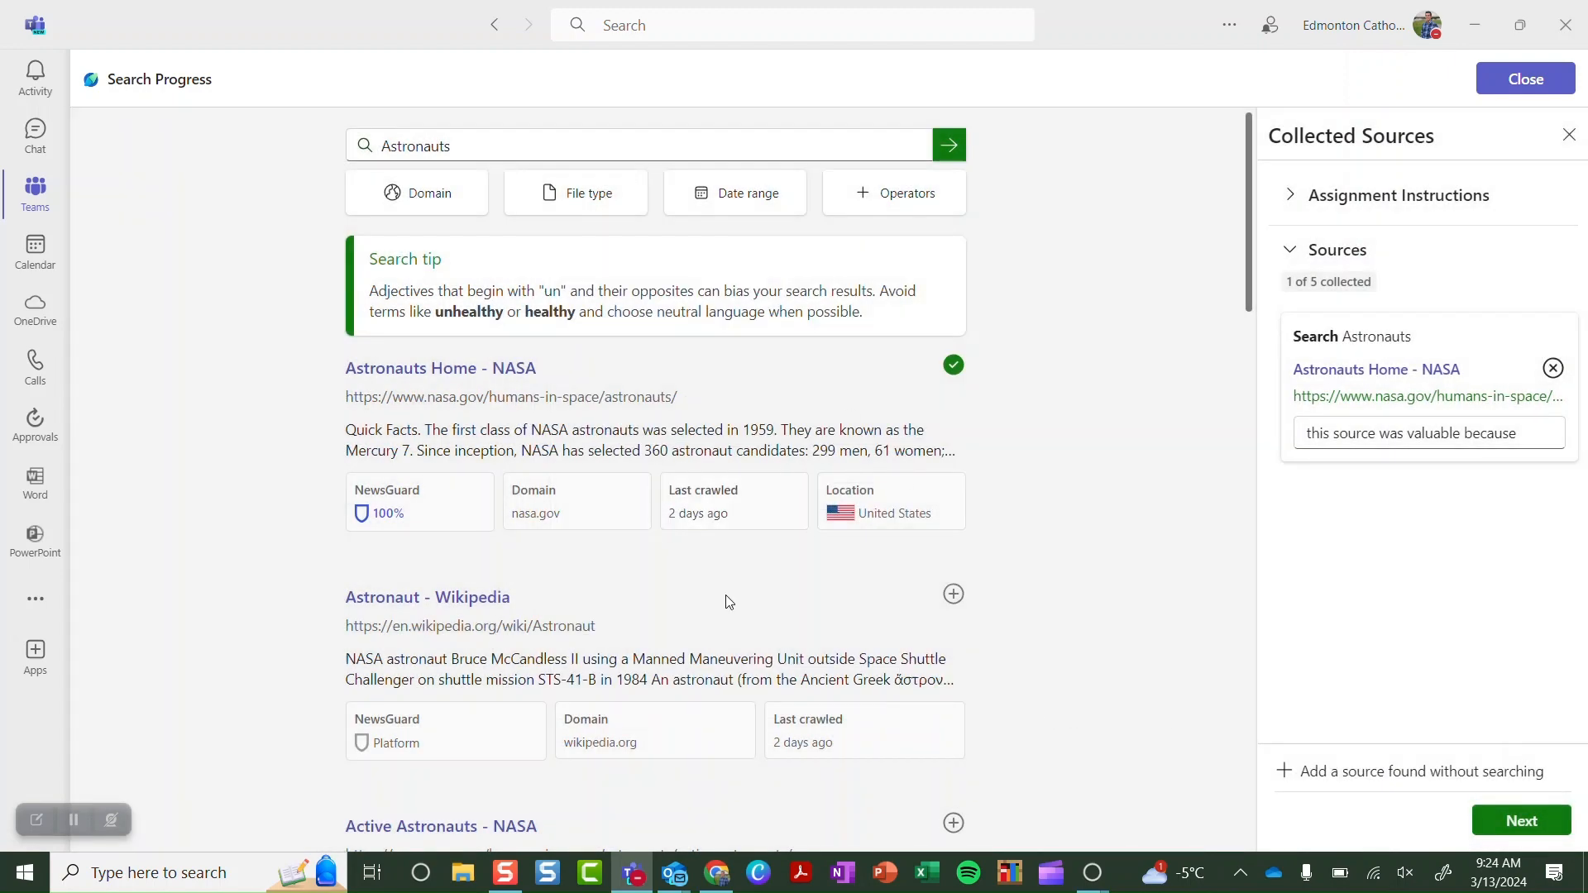
pyautogui.scroll(-5, 726, 600)
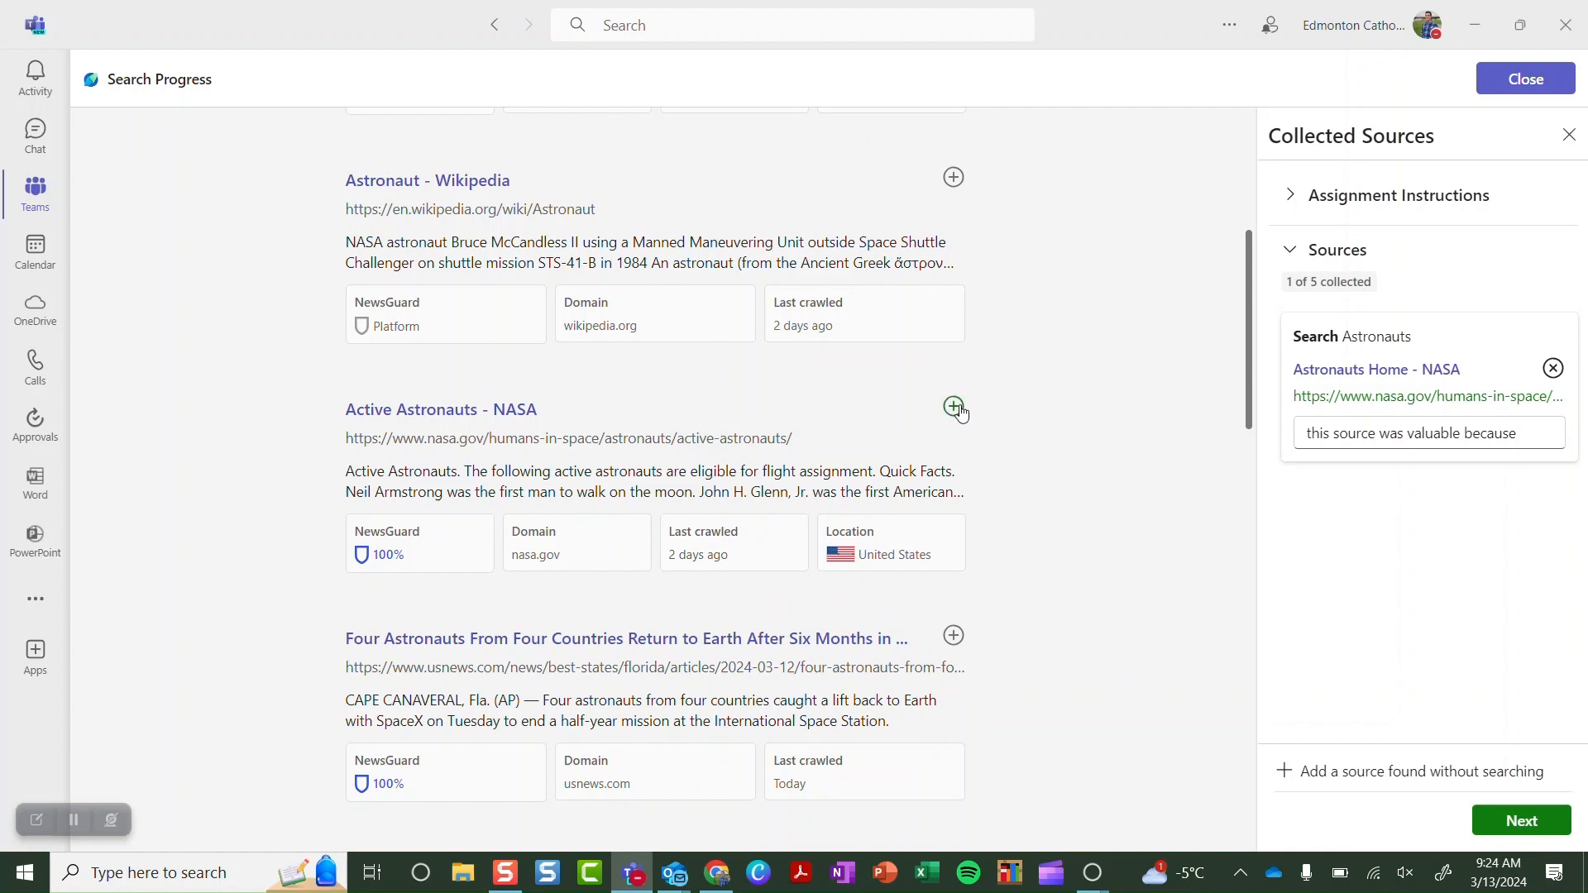
pyautogui.click(954, 407)
# Save the remaining astronaut sources and review the Assignment summary
pyautogui.click(953, 636)
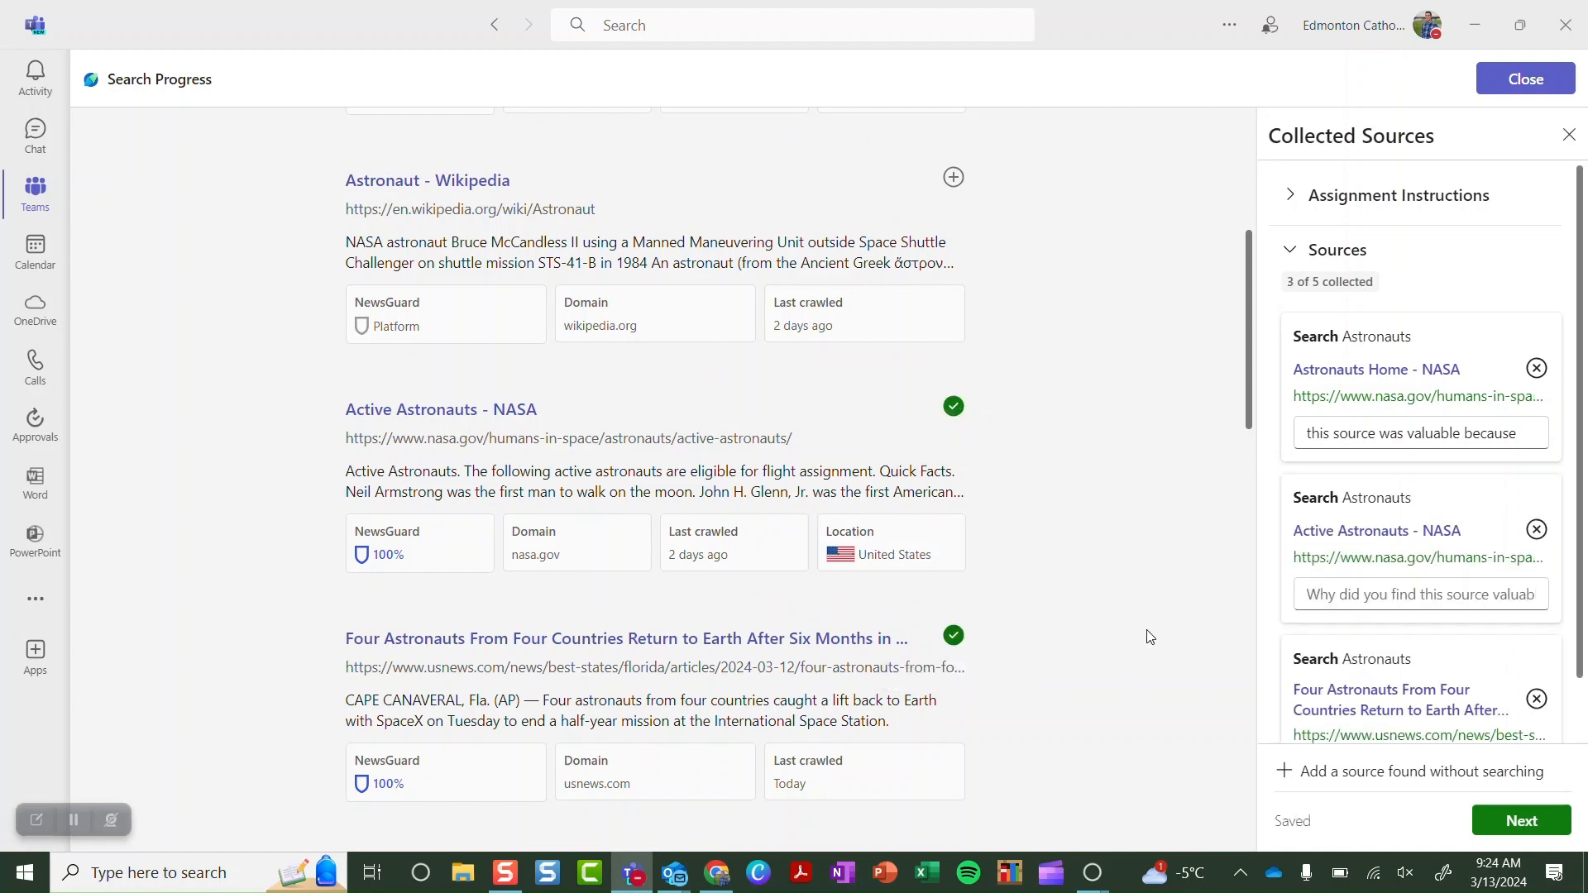
pyautogui.click(1493, 827)
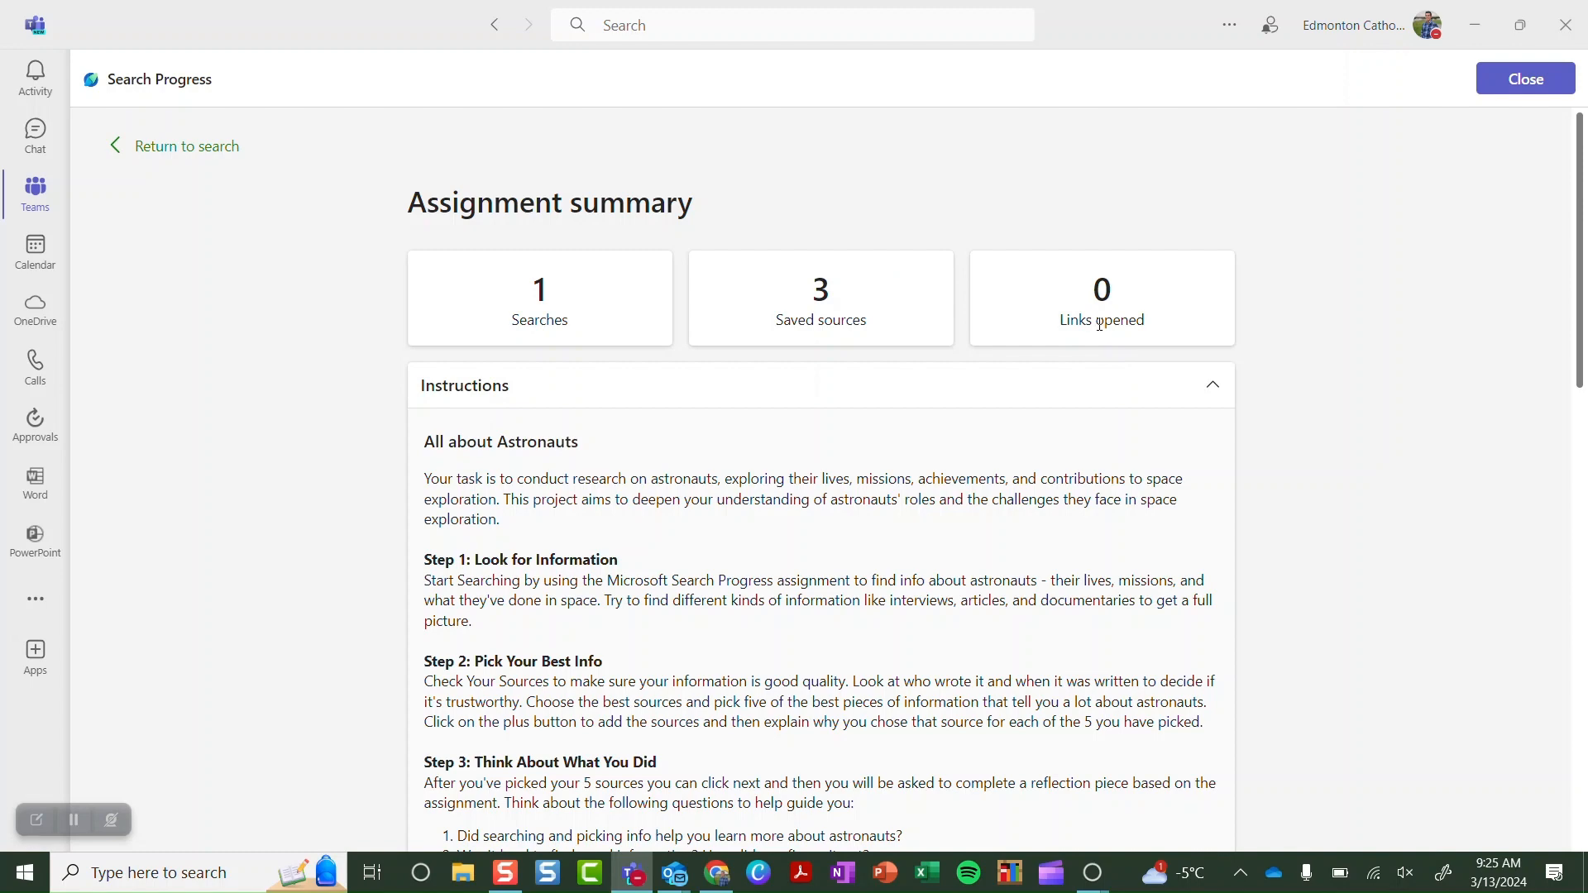
pyautogui.scroll(-3, 734, 601)
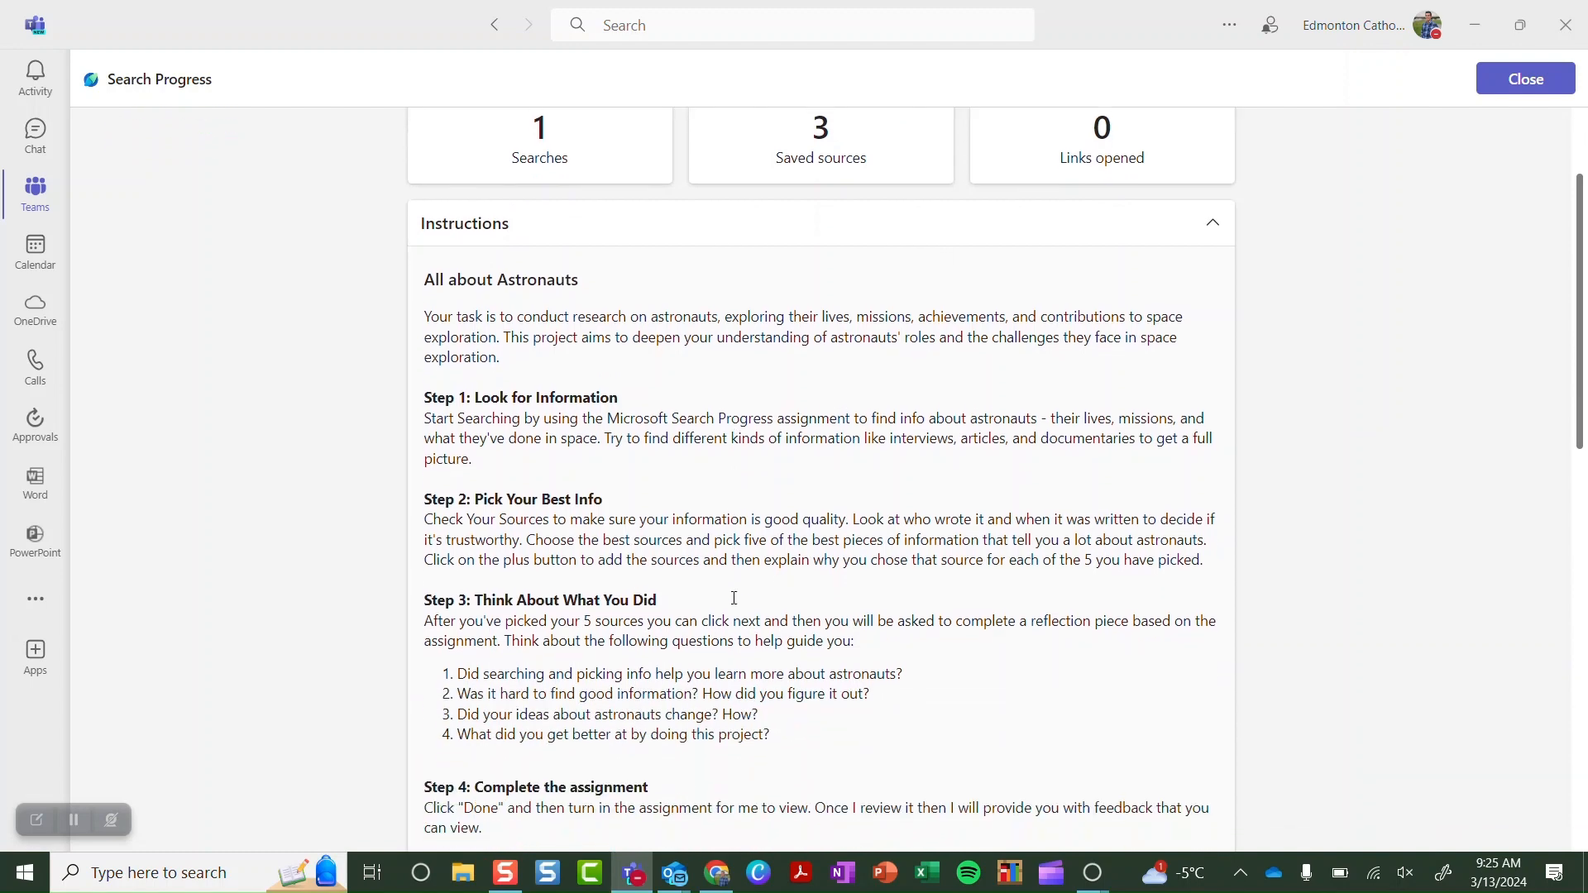
pyautogui.scroll(-13, 733, 598)
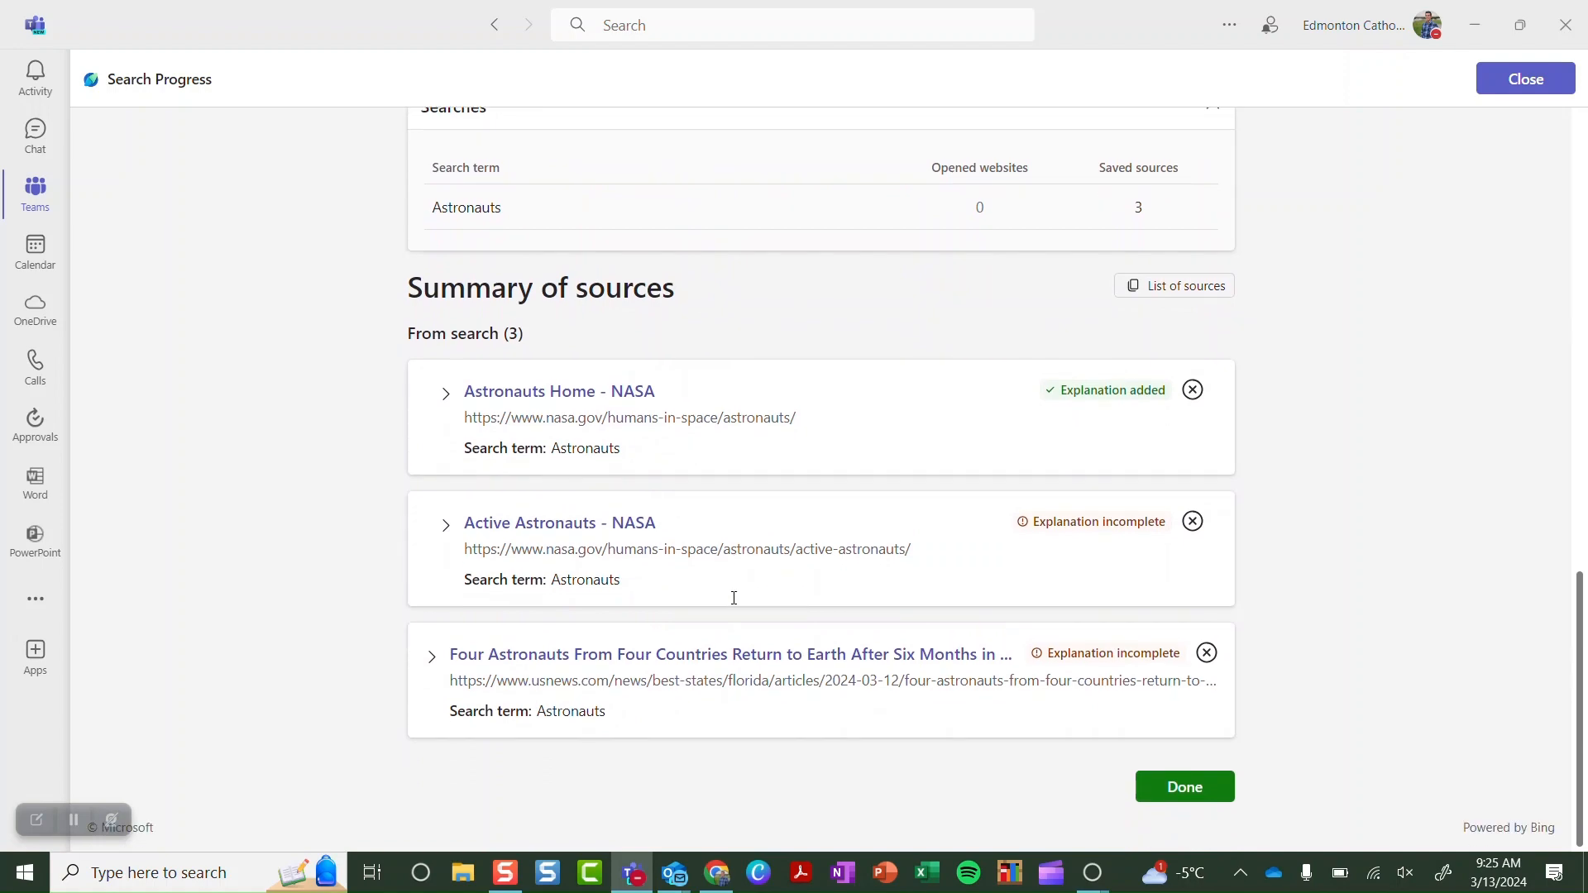
pyautogui.scroll(15, 734, 598)
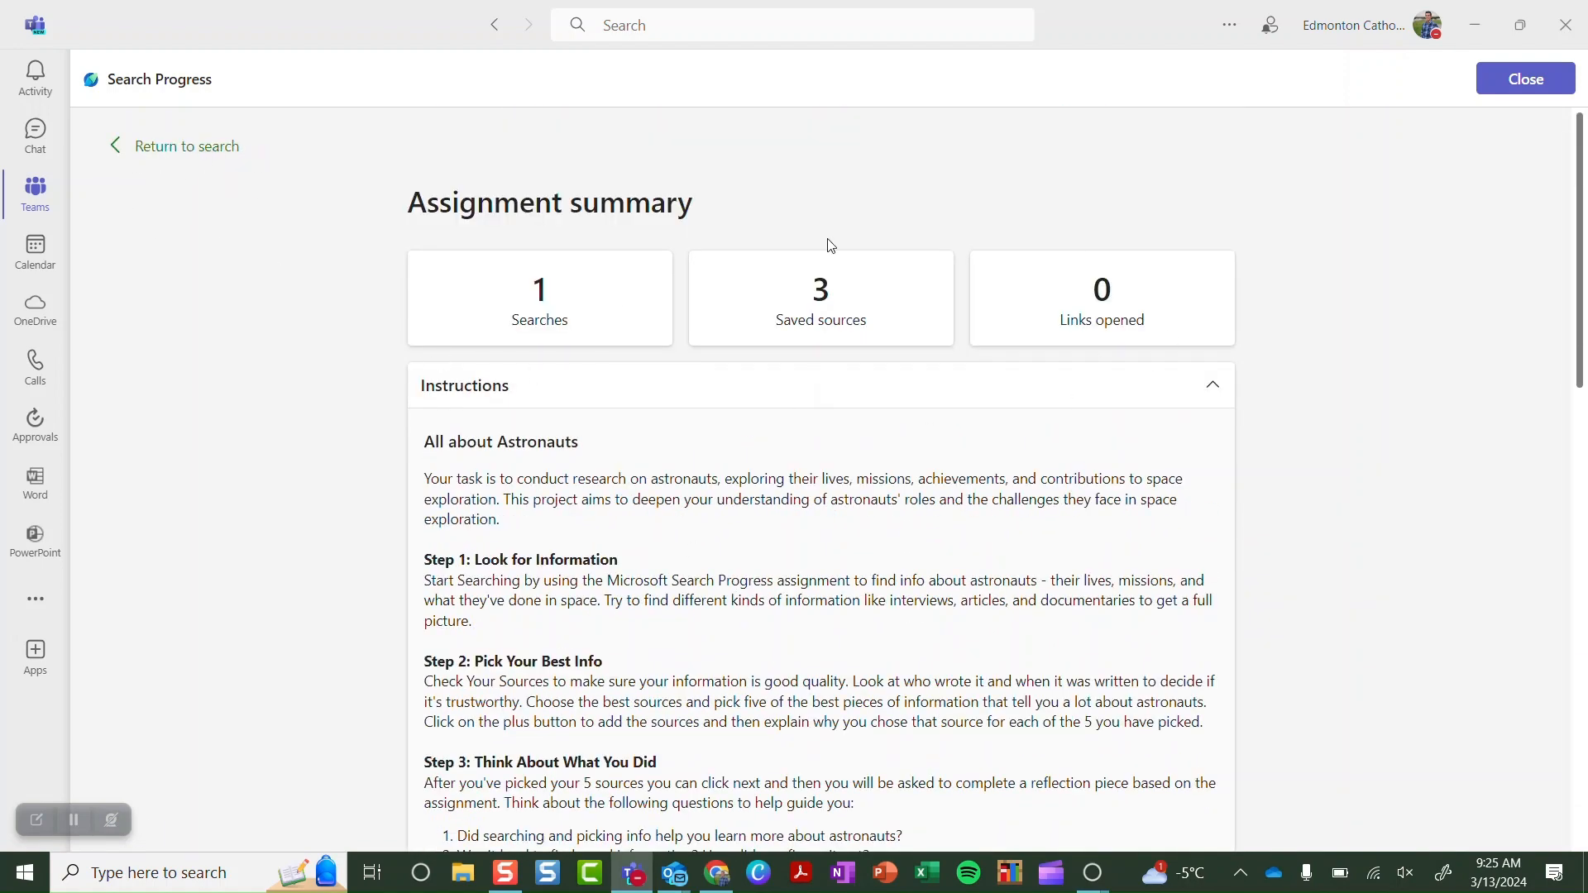
pyautogui.scroll(-10, 777, 582)
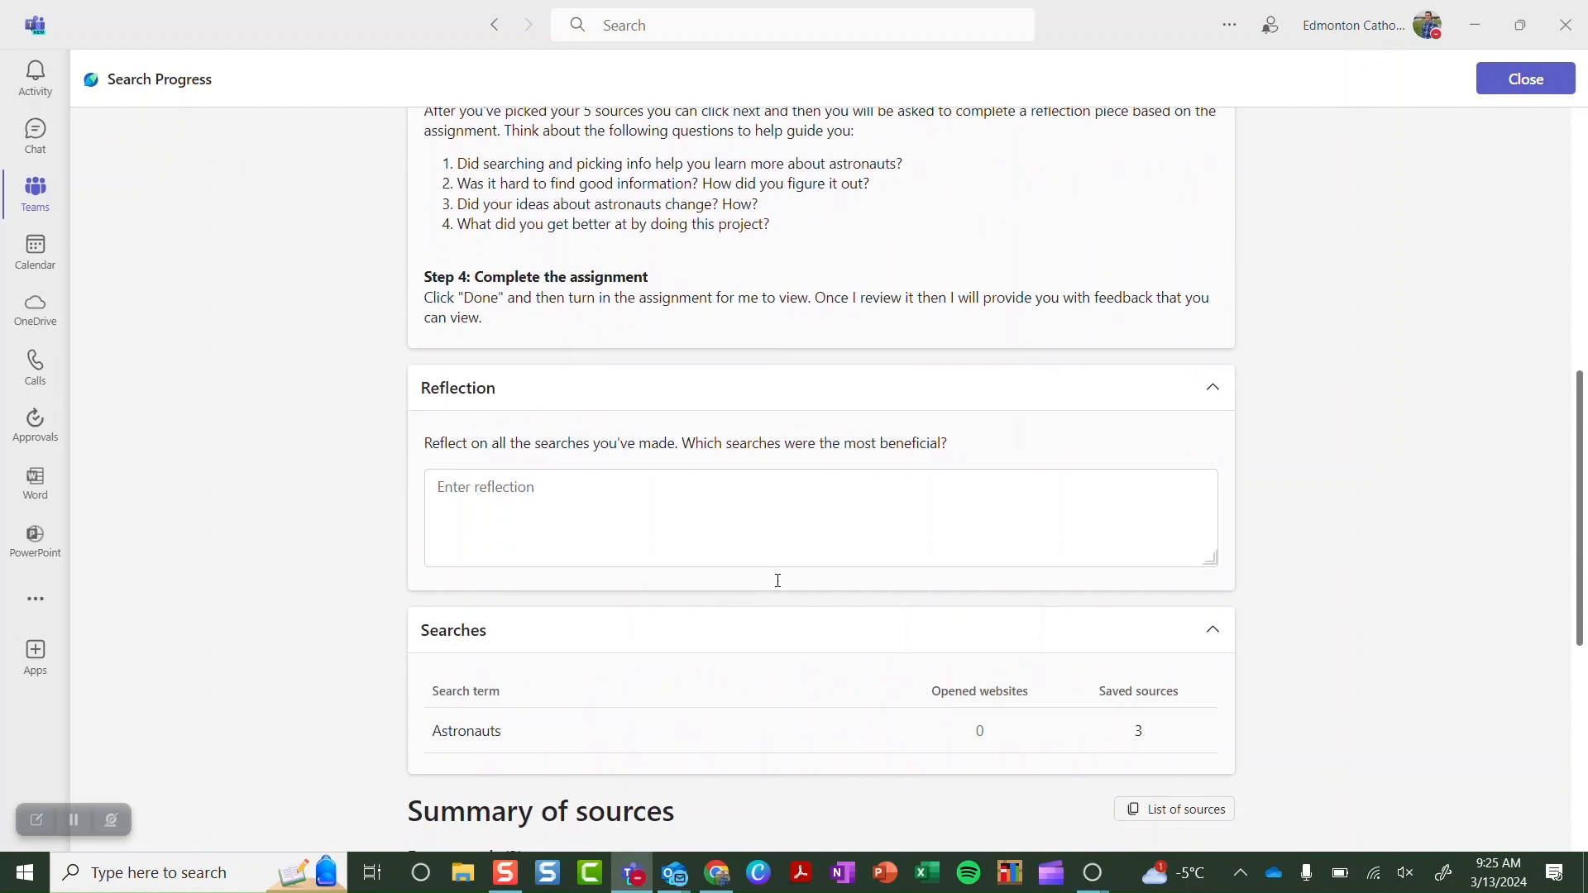
# Start the reflection with 'My reflect i' and finish the Search Progress work
pyautogui.click(554, 362)
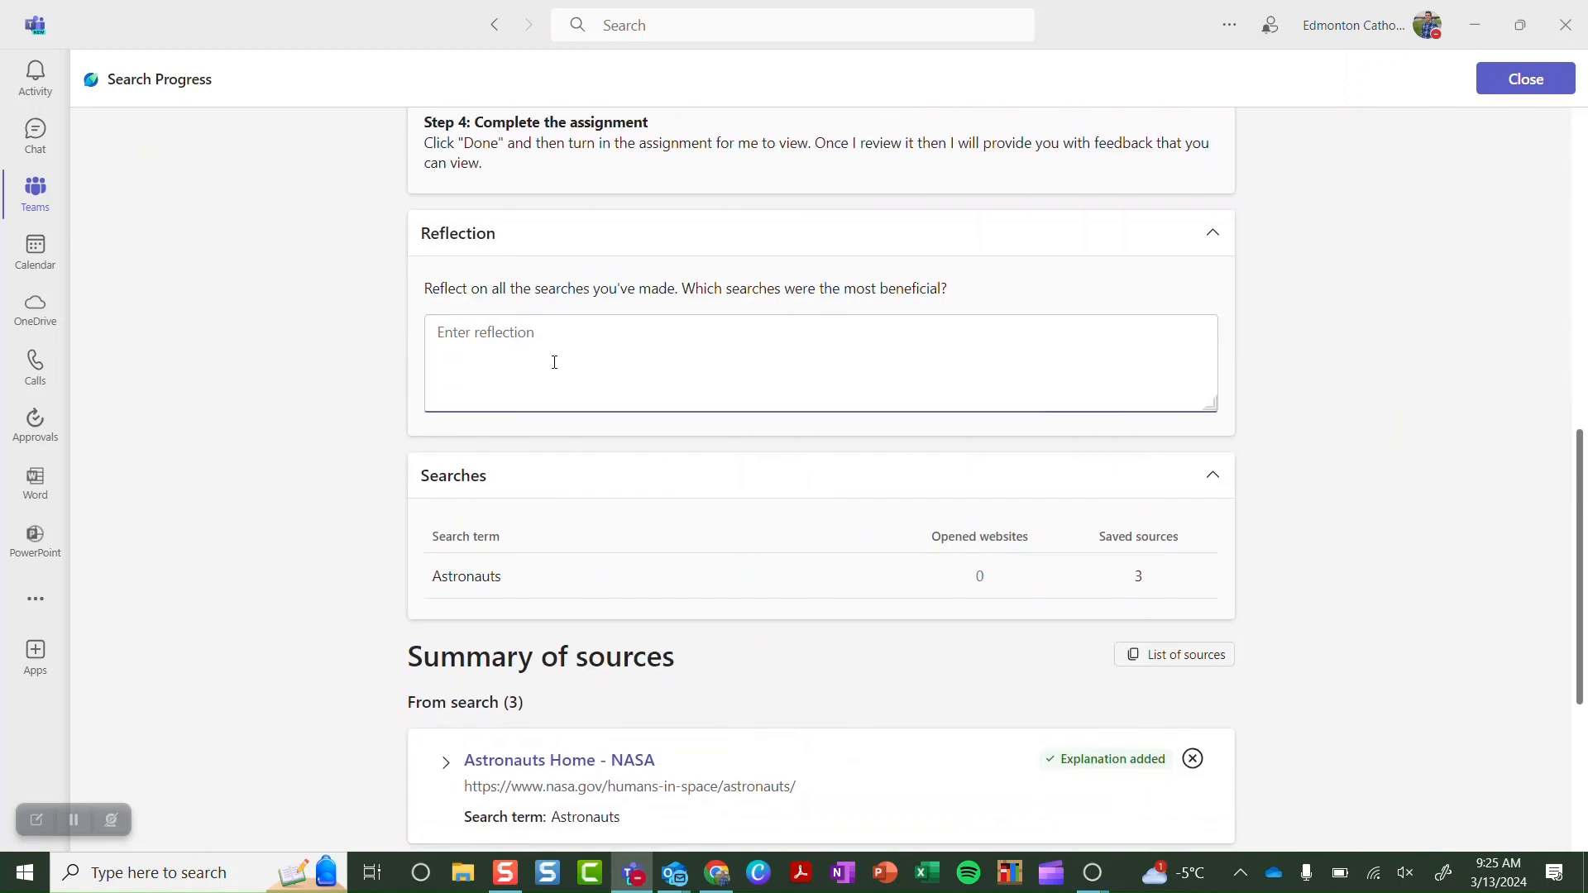
pyautogui.write('My reflect is')
pyautogui.scroll(-4, 748, 645)
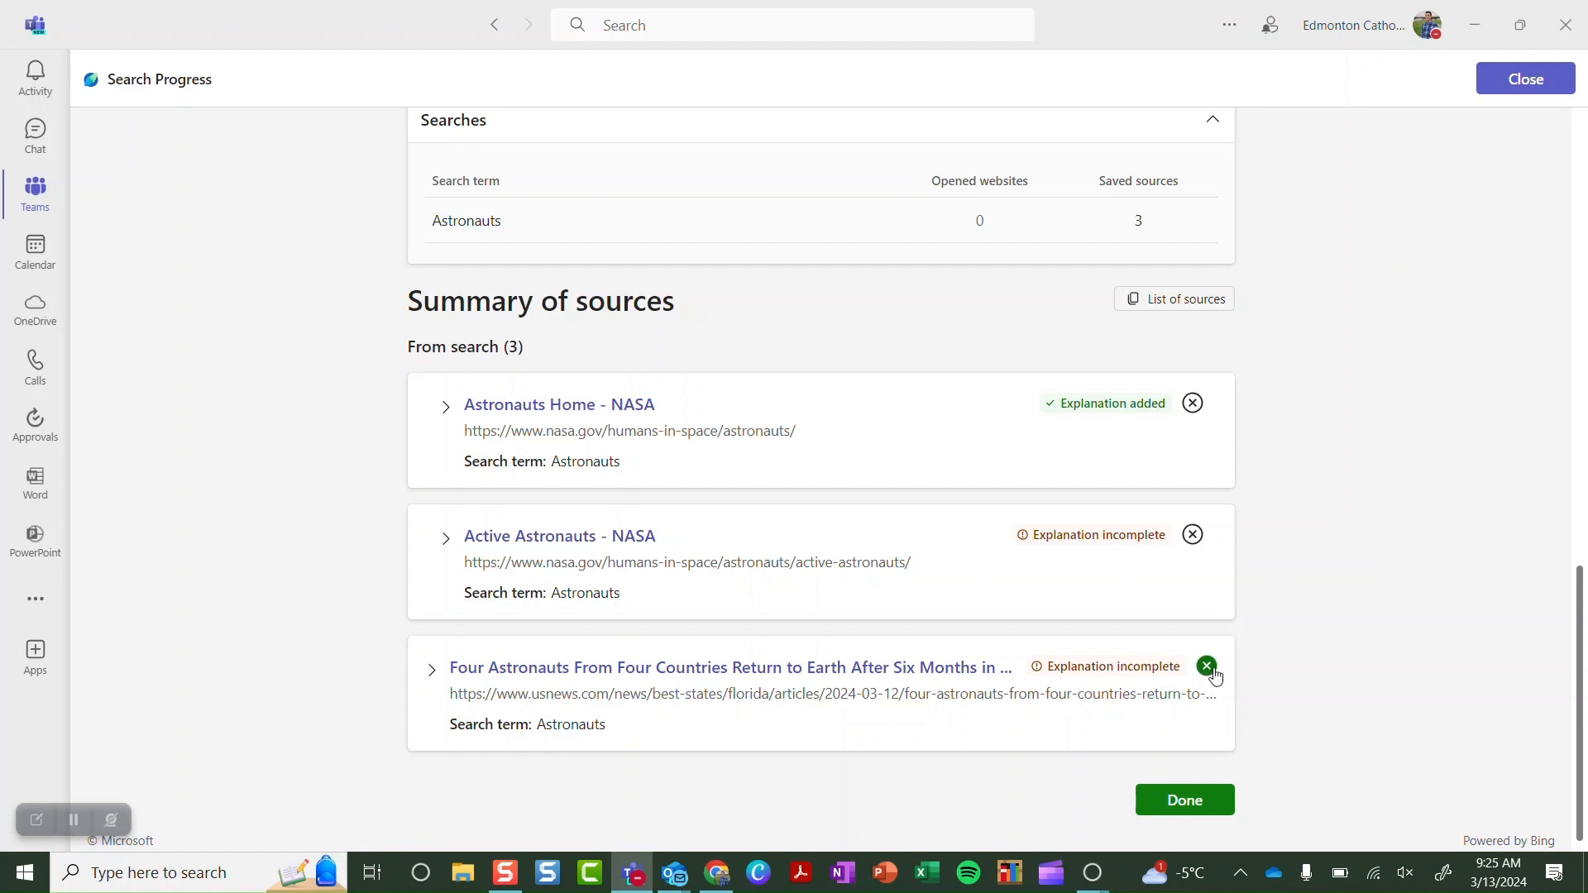
pyautogui.click(1186, 801)
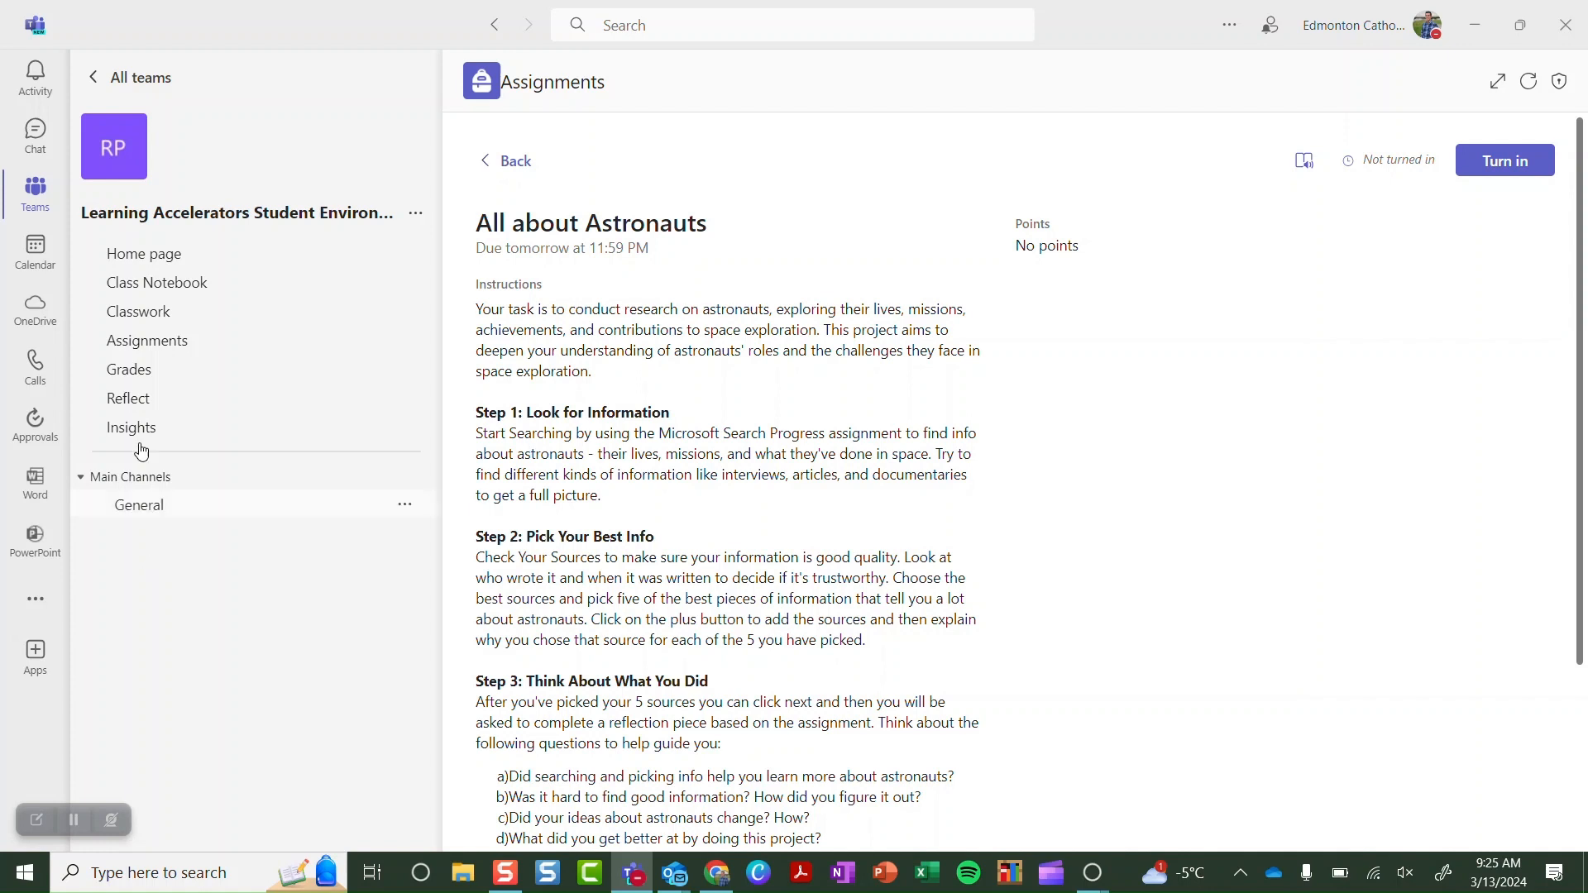
# Return to All teams and open the Microsoft Learning Accelerators class's General channel
pyautogui.click(142, 79)
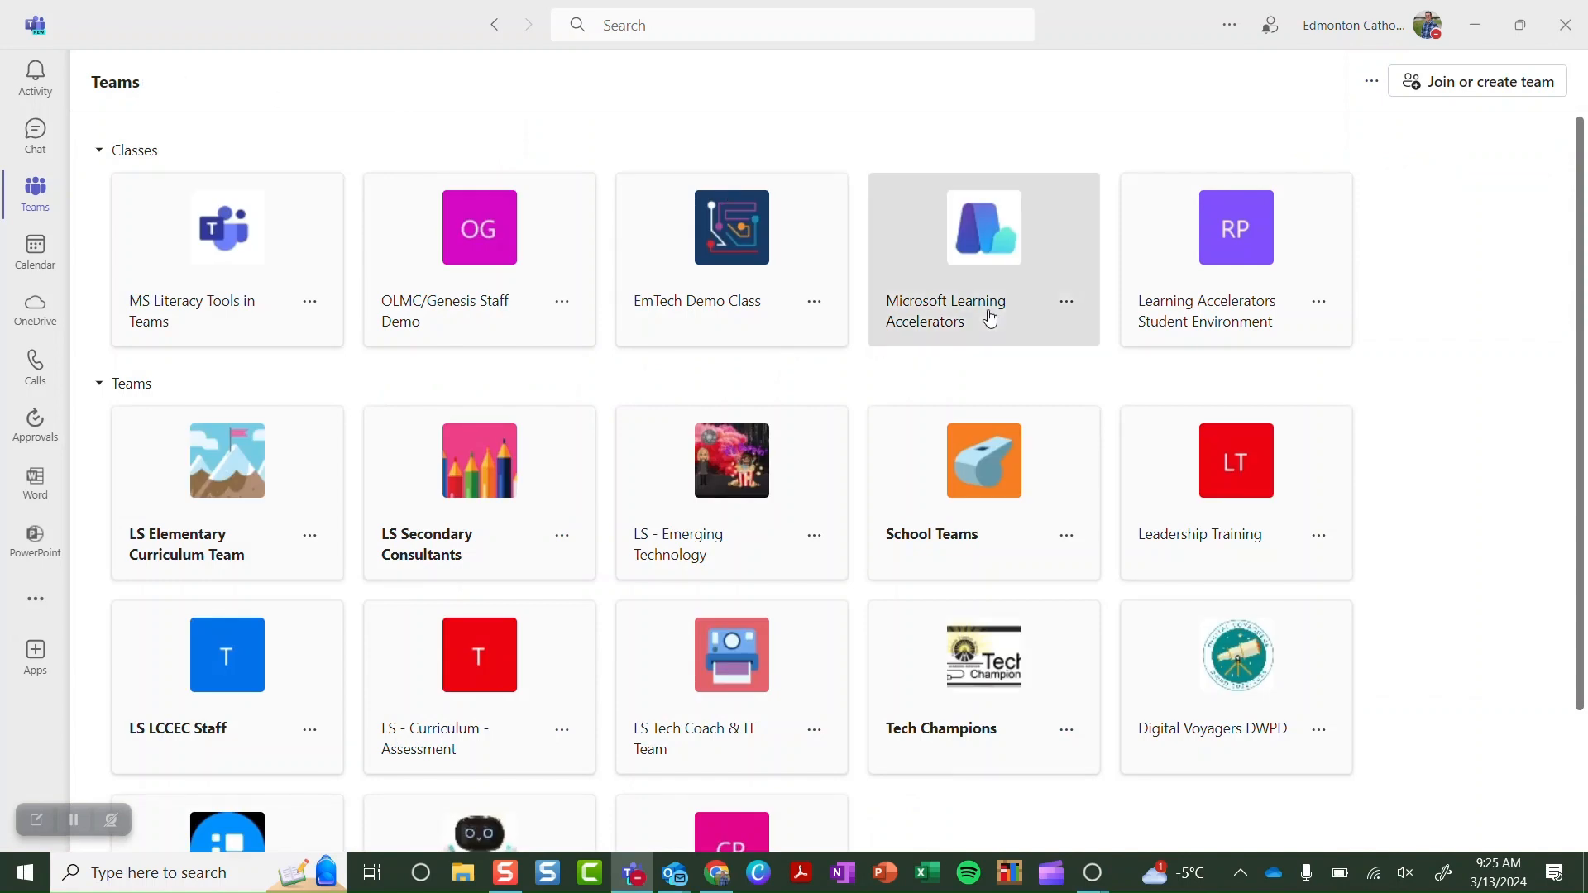
pyautogui.click(990, 318)
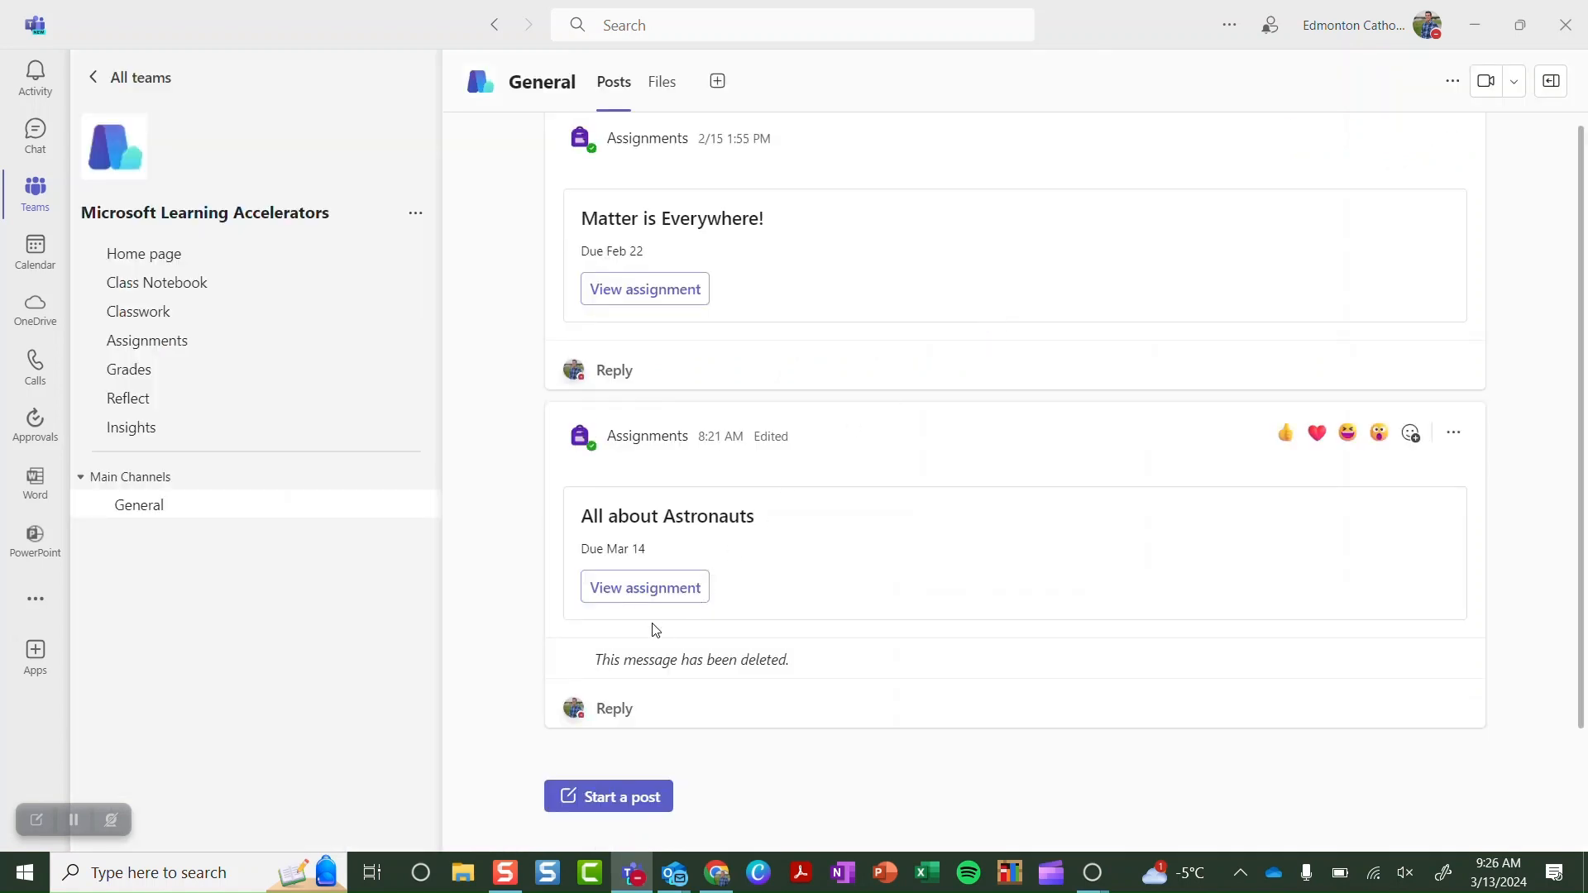
# Open the All about Astronauts grading list and check one student's unsubmitted work
pyautogui.click(654, 594)
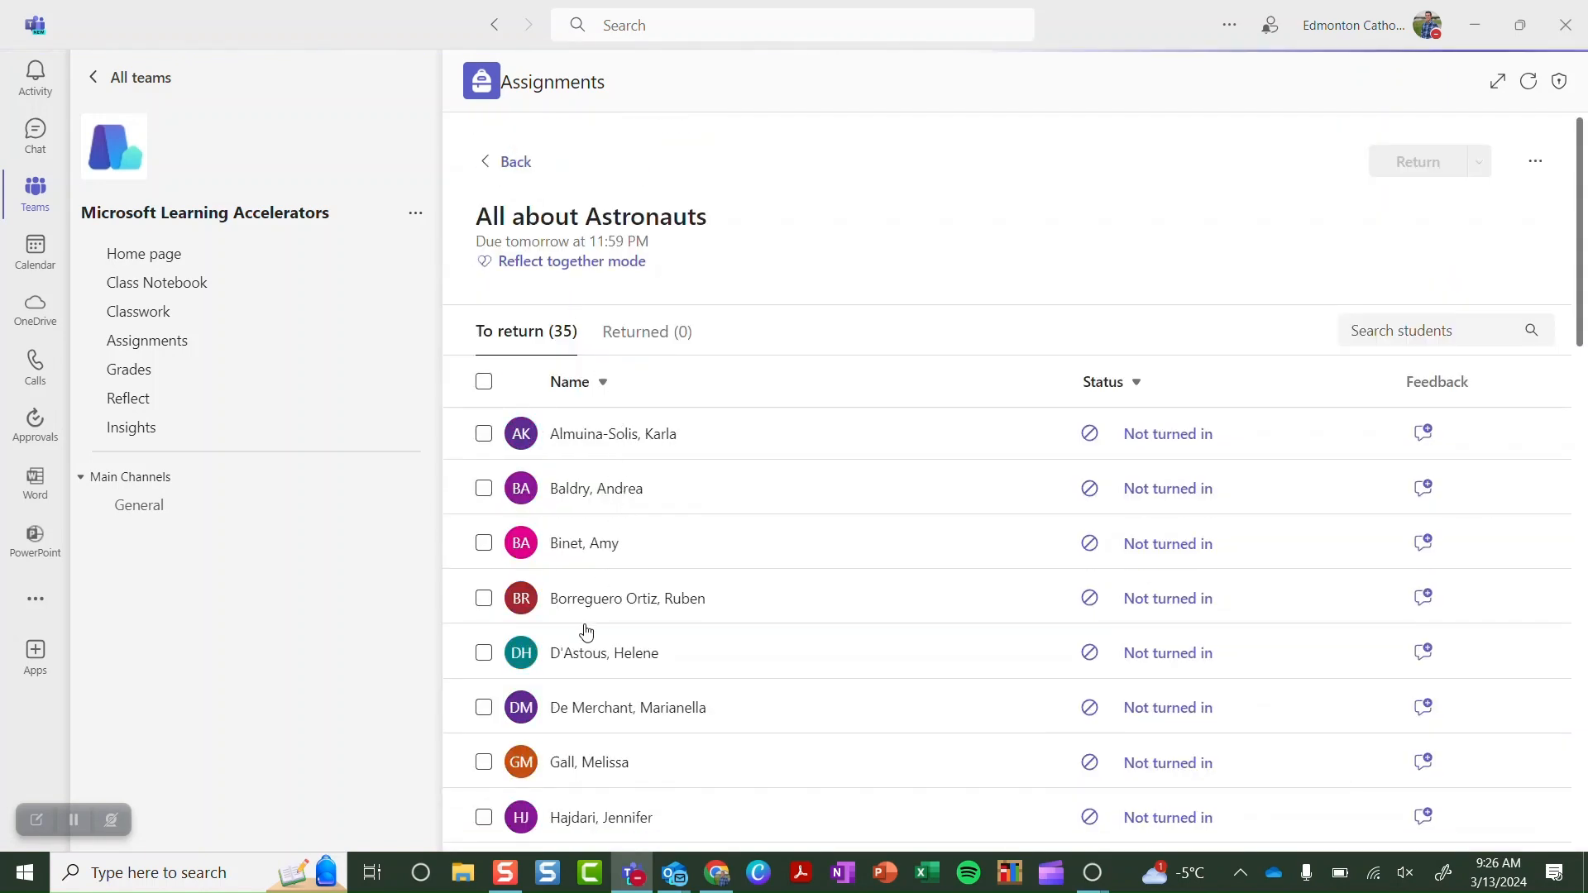
pyautogui.click(653, 435)
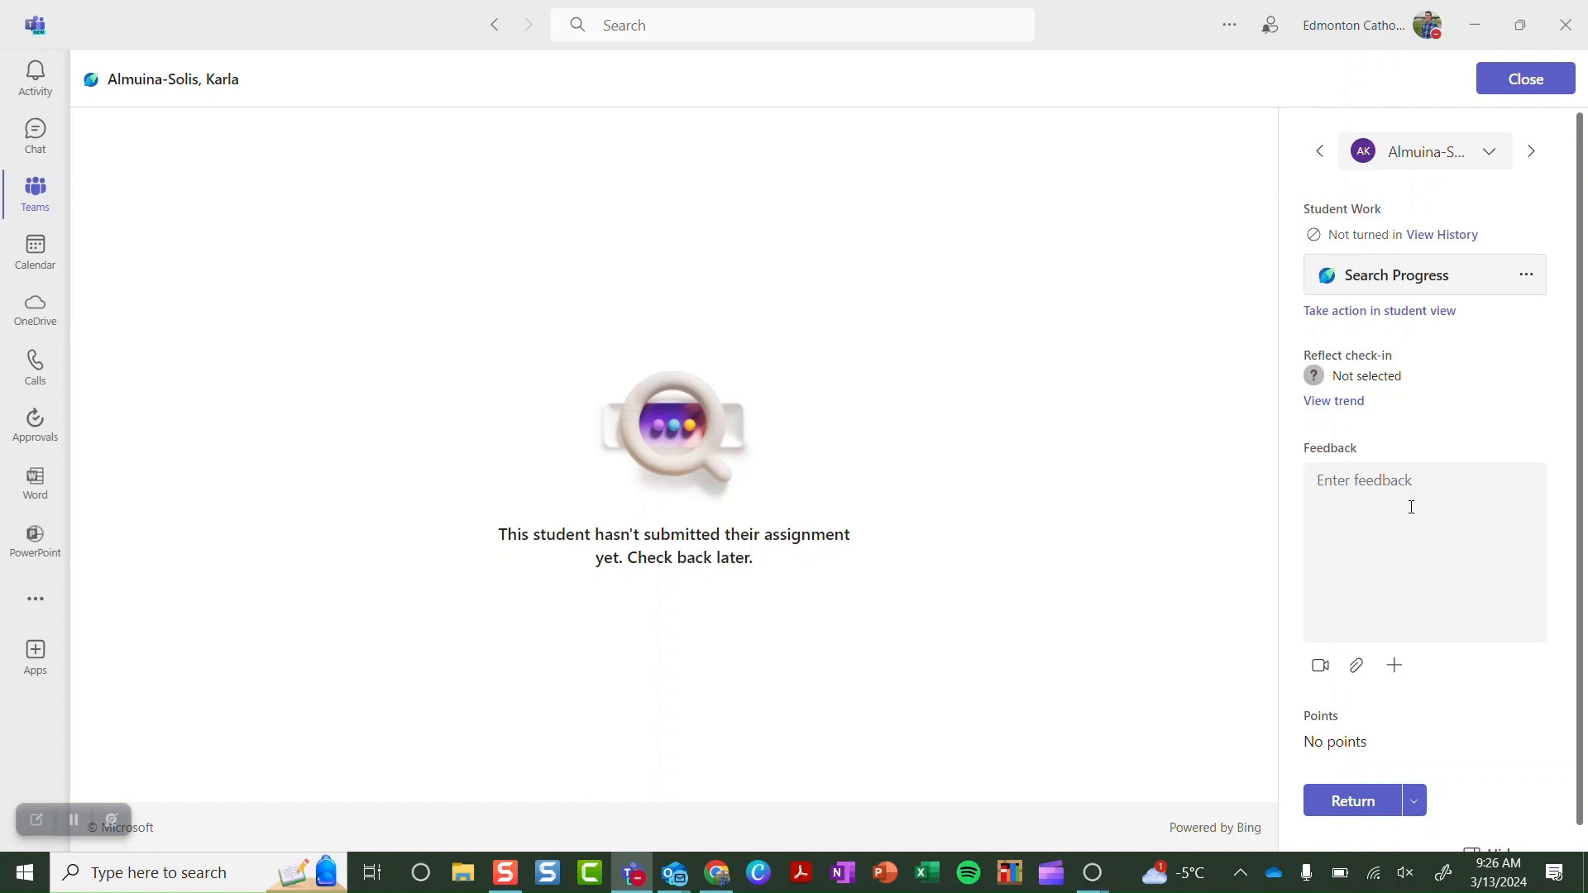
pyautogui.click(1528, 80)
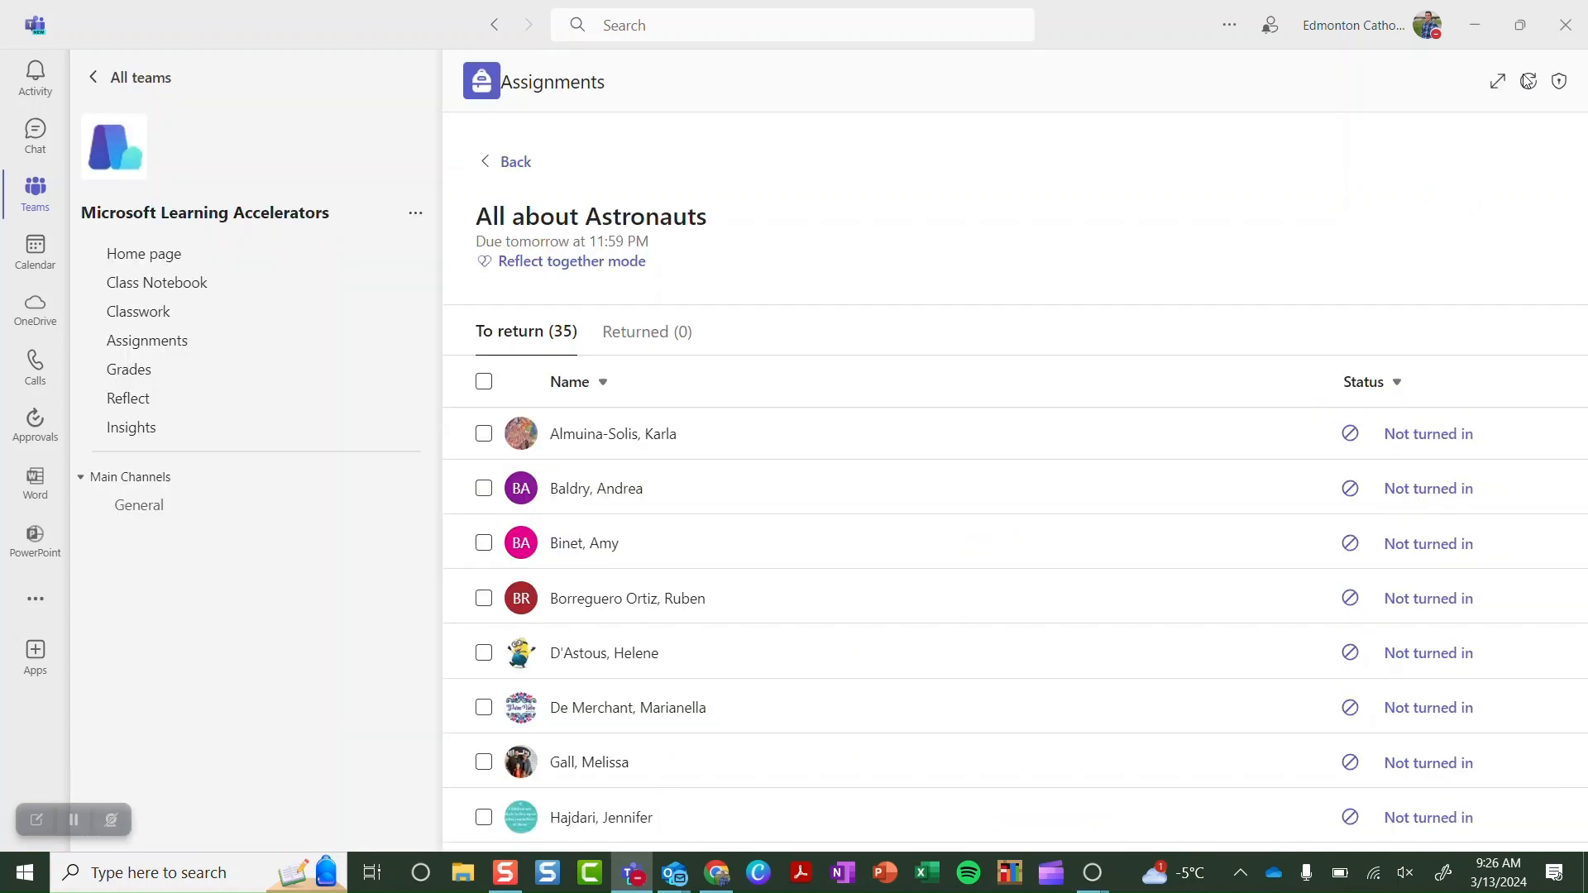
# Open the class Insights assignments report and scroll through the Student List
pyautogui.click(170, 440)
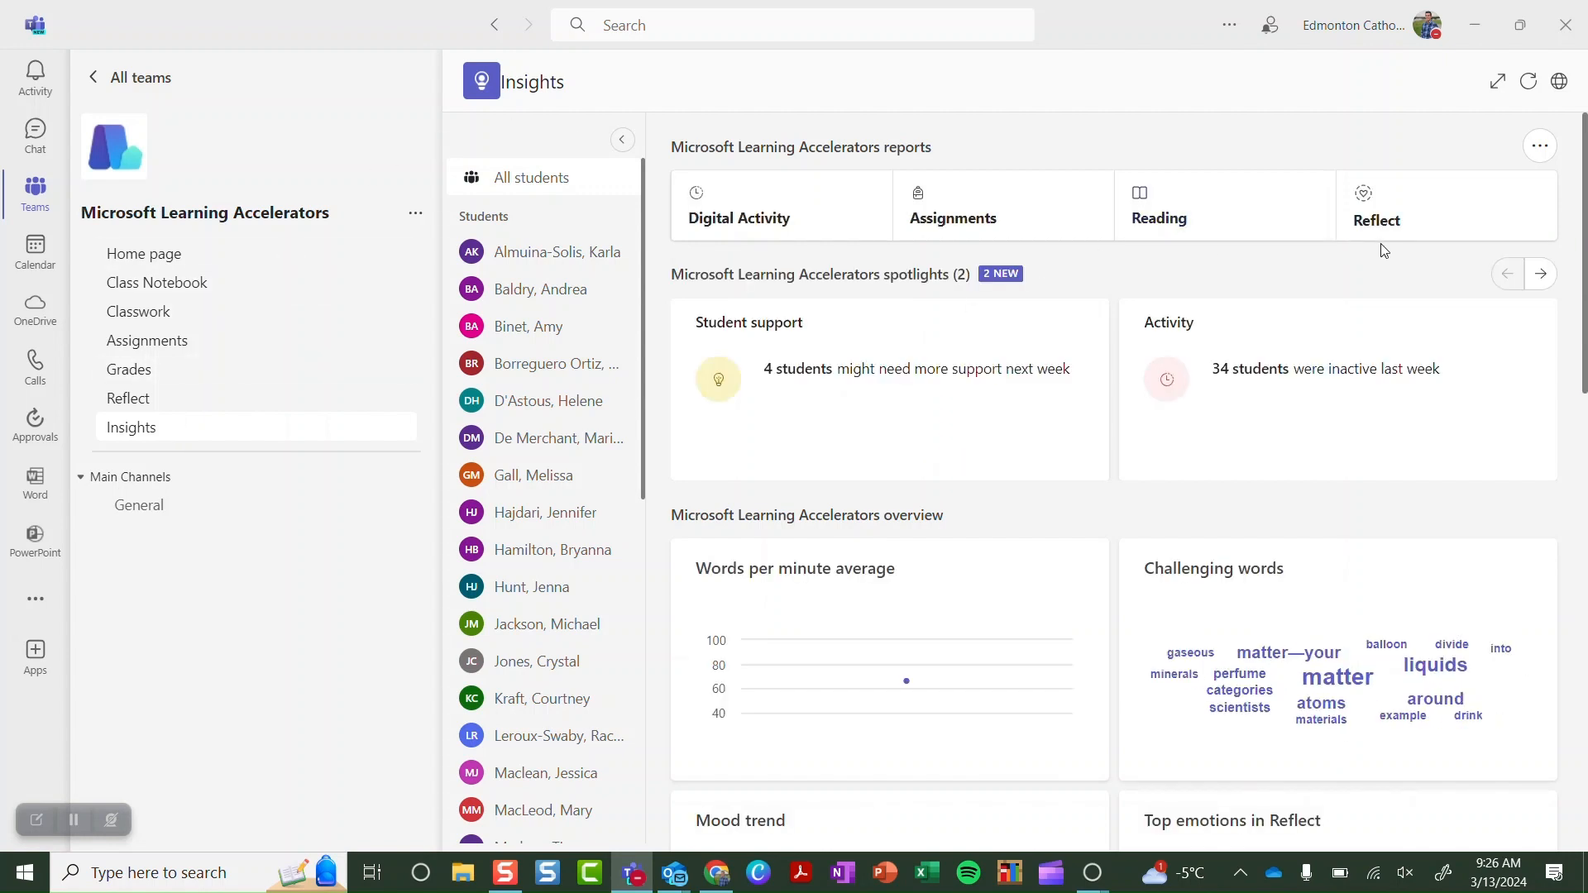
pyautogui.click(990, 227)
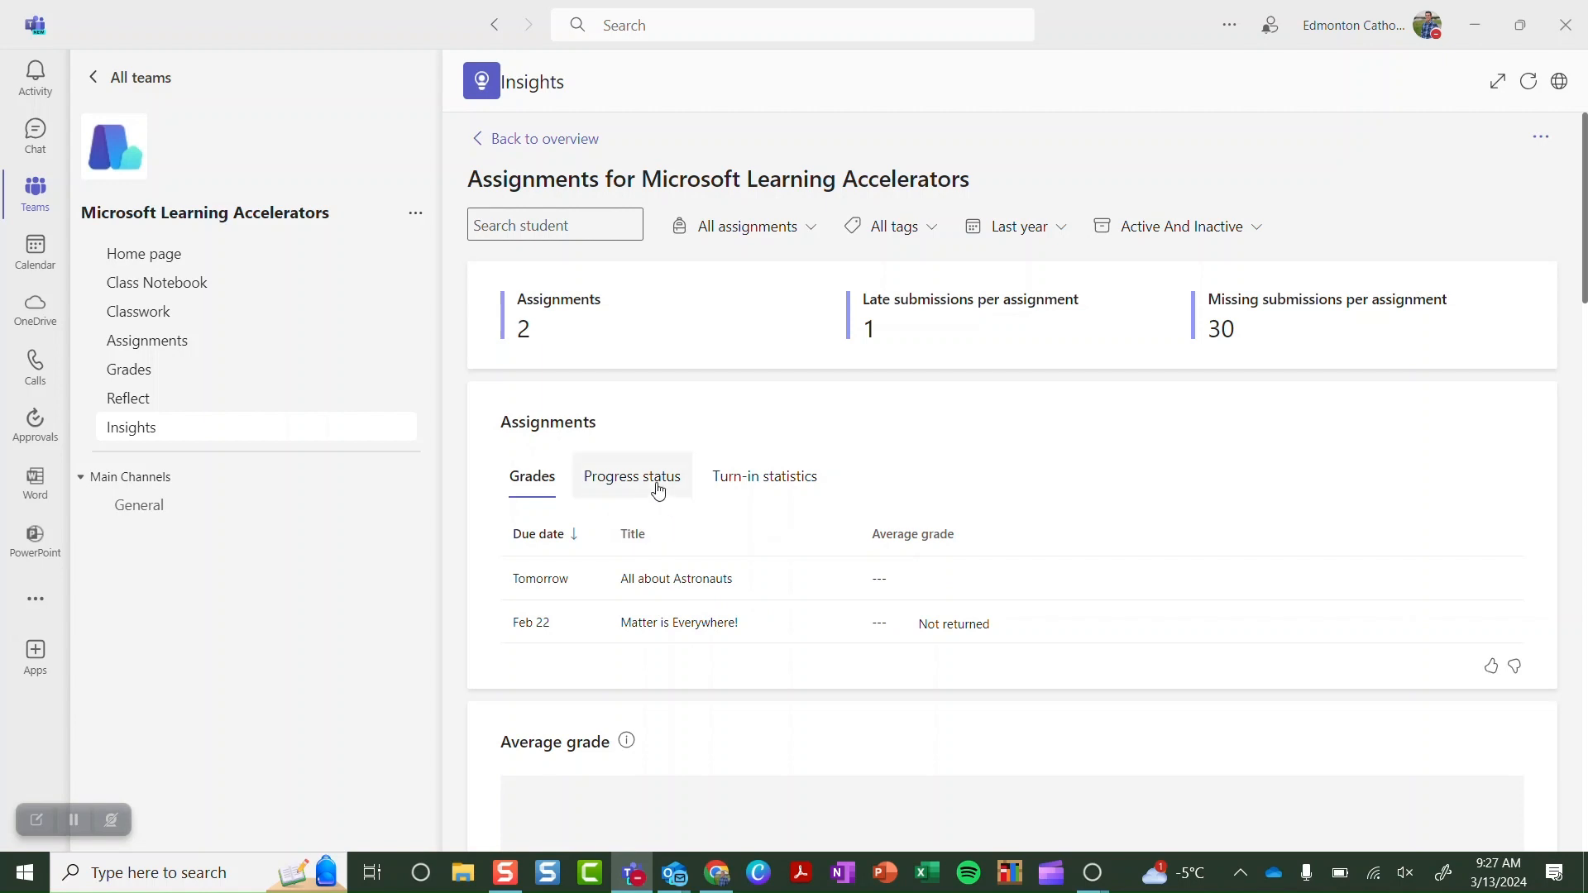
pyautogui.scroll(-2, 657, 490)
pyautogui.scroll(-5, 658, 491)
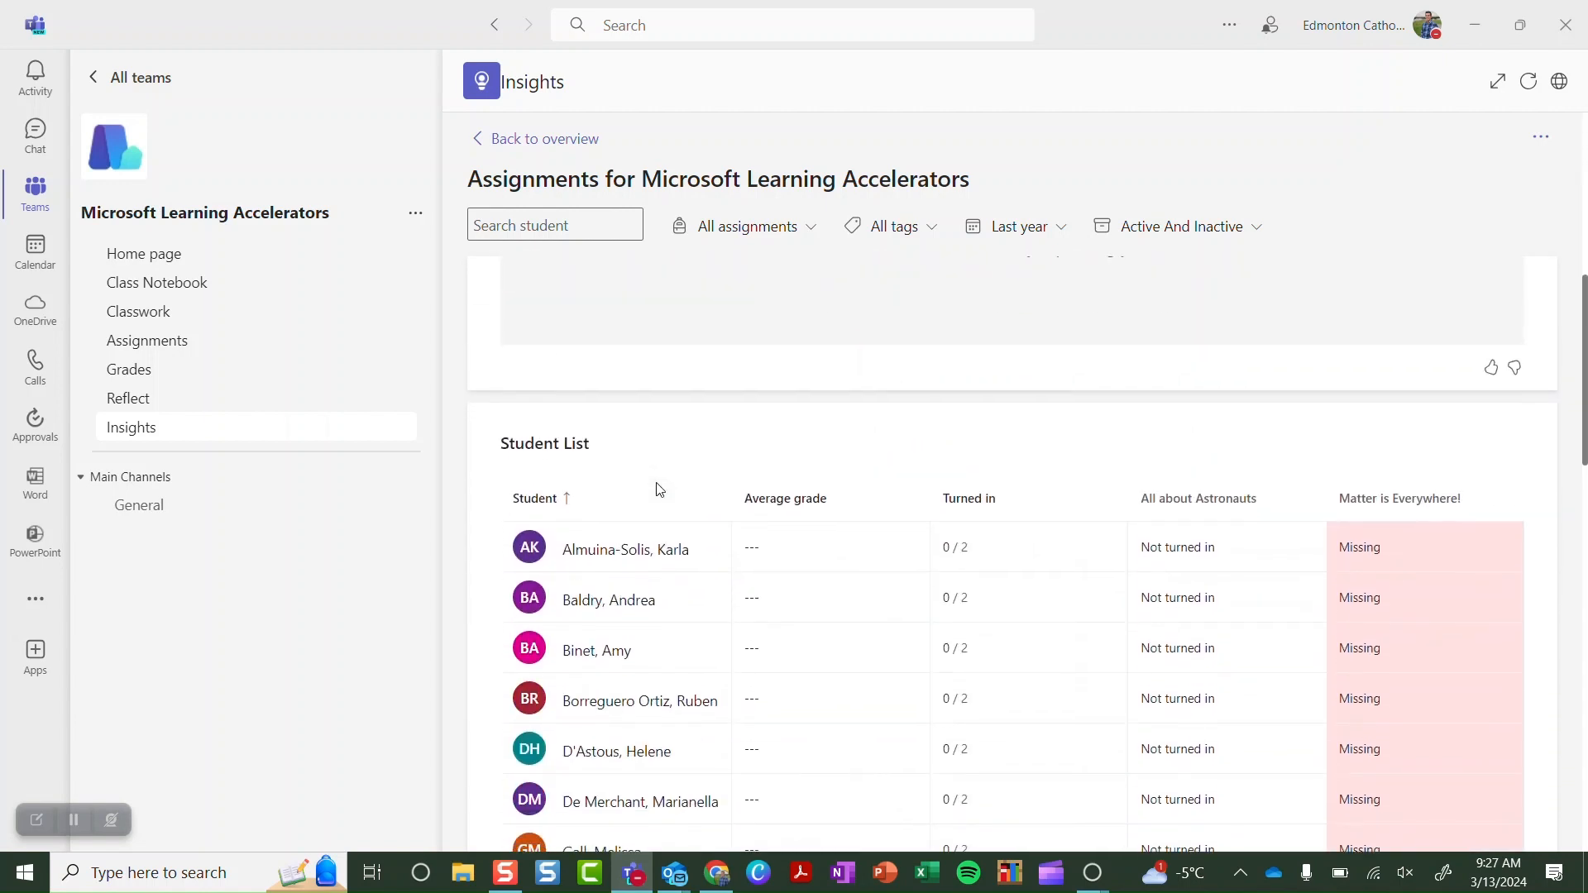
pyautogui.scroll(-6, 659, 490)
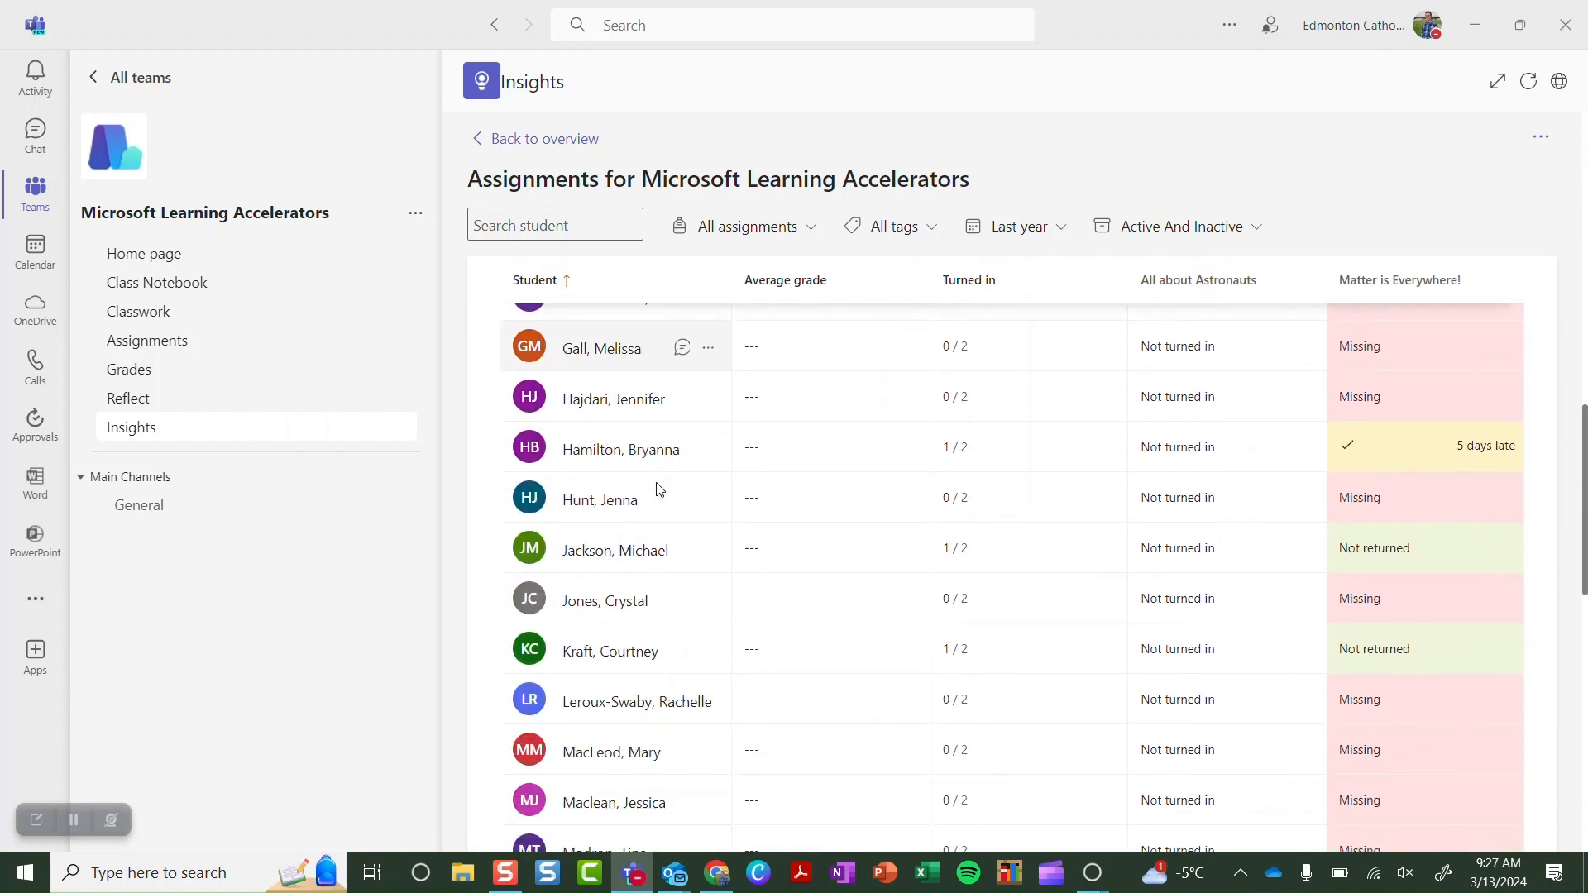
pyautogui.scroll(-9, 659, 489)
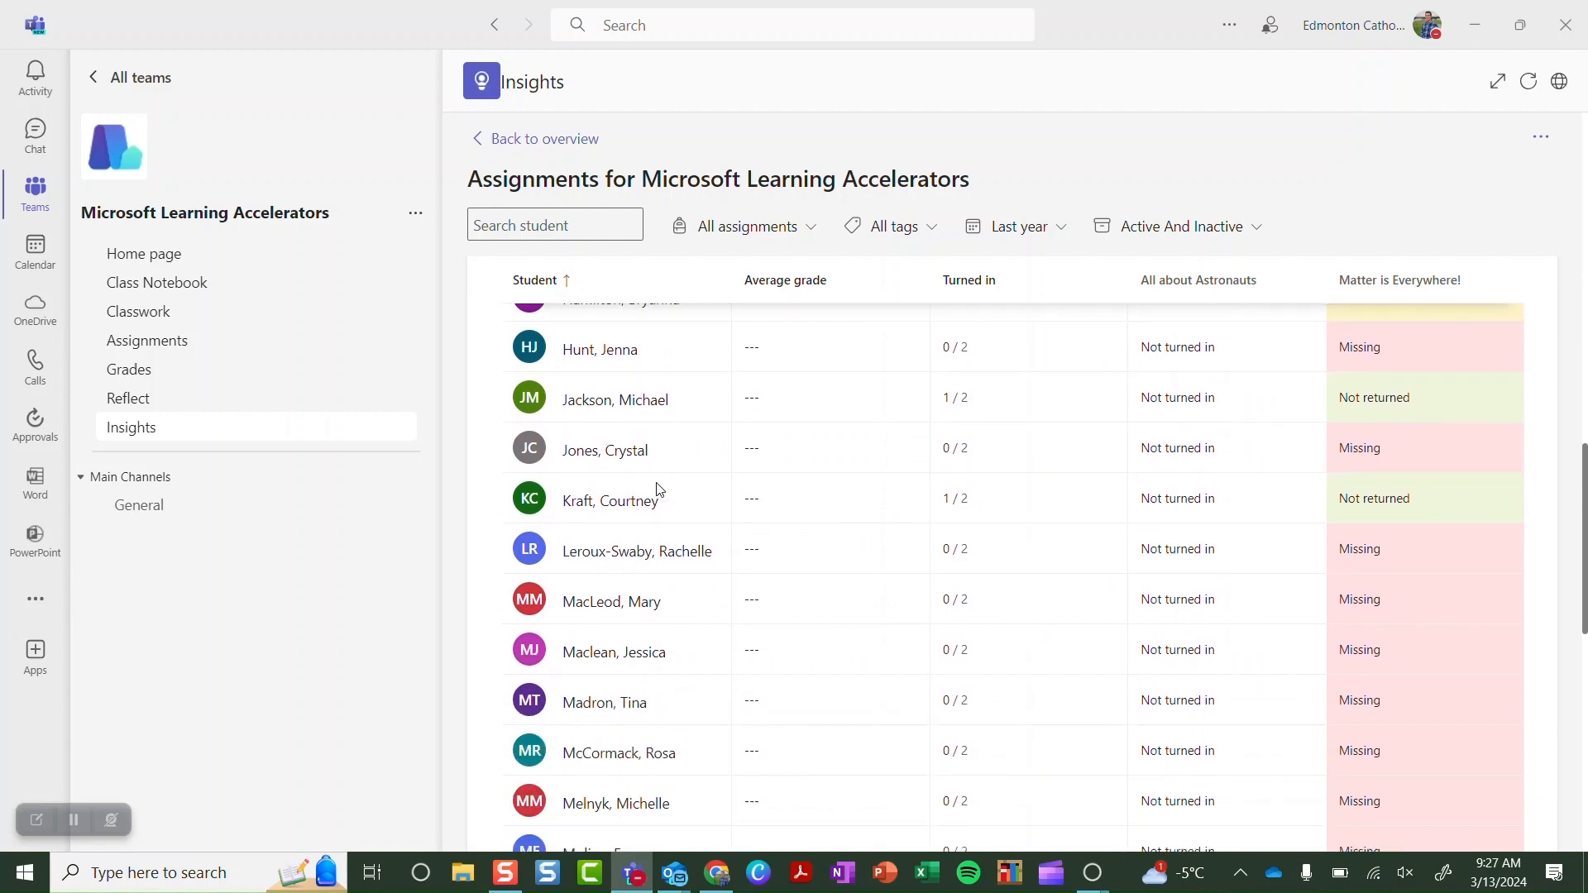
pyautogui.scroll(20, 659, 490)
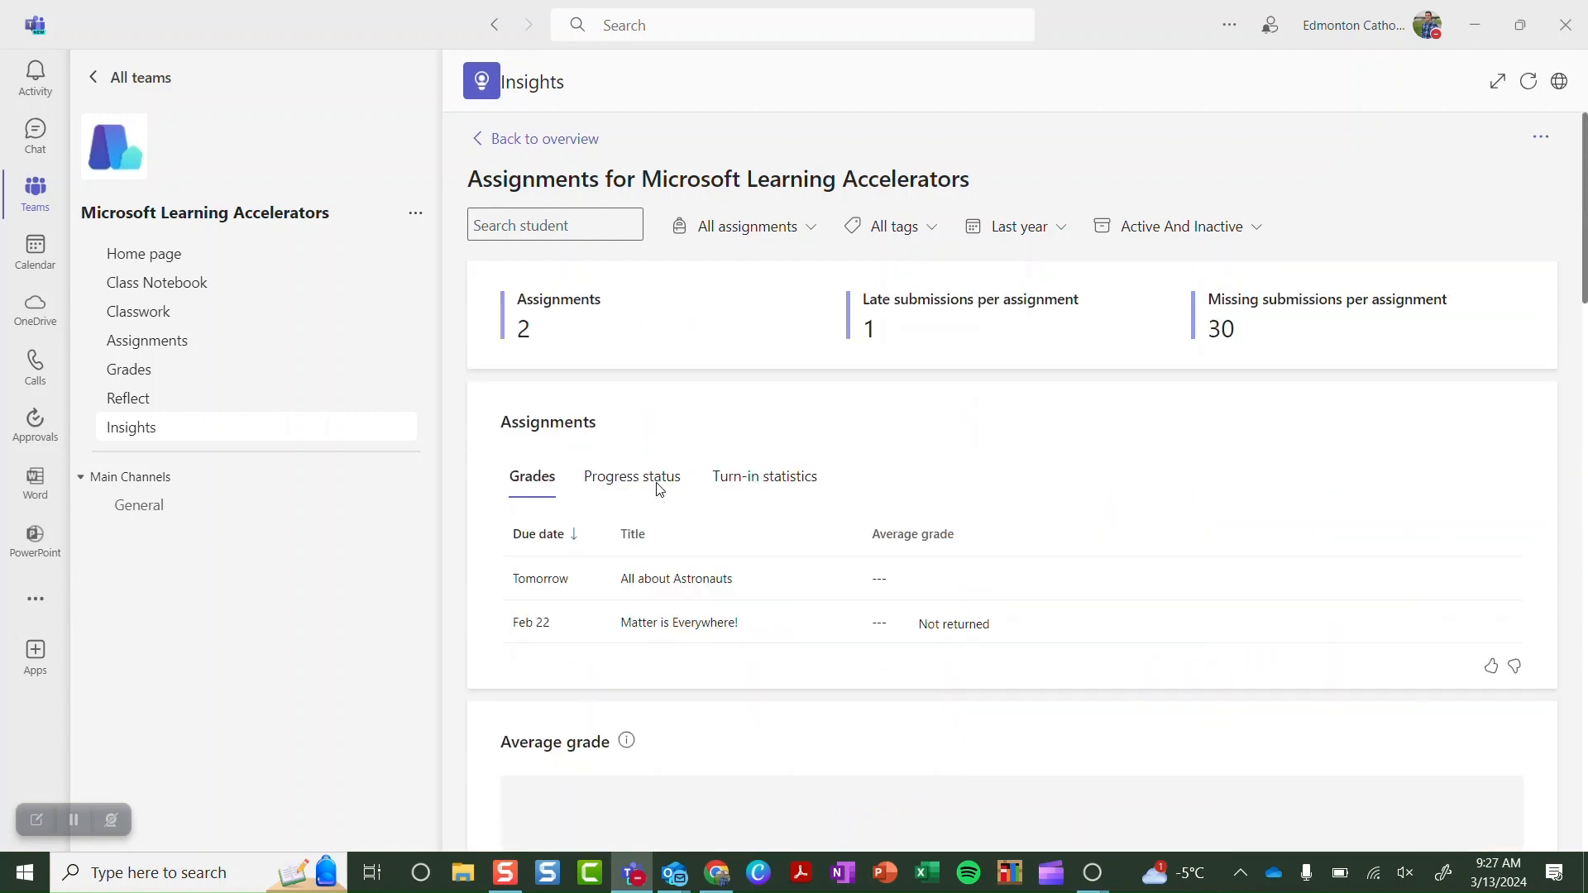
# Switch from Teams to the Microsoft Search Progress deck and advance through slides 2 and 3 to slide 4, Data-Driven Insights
pyautogui.click(1474, 26)
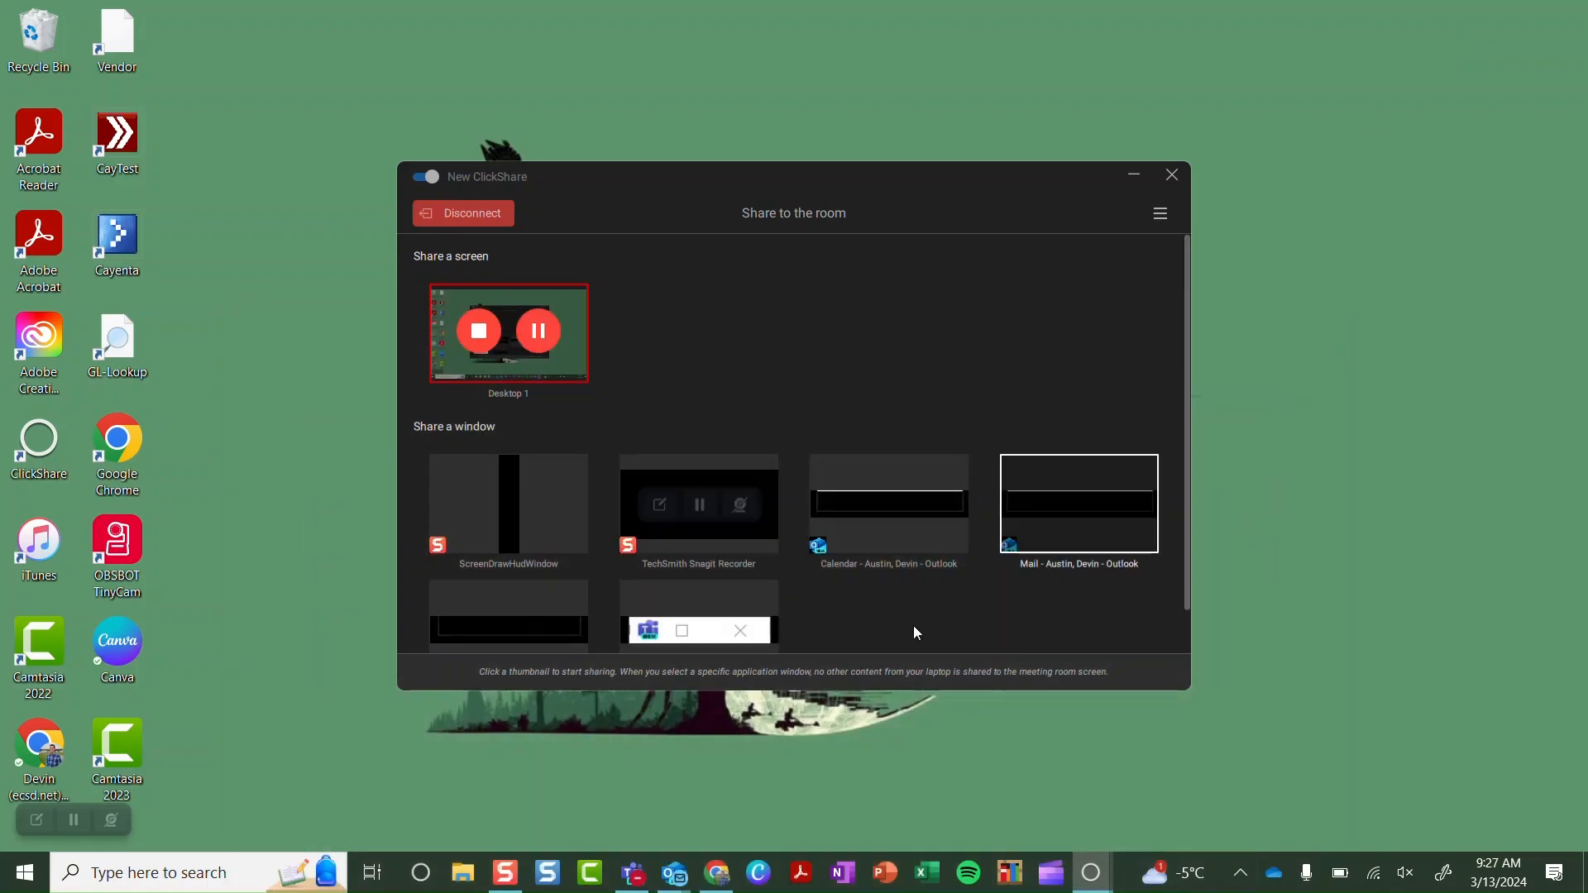
pyautogui.click(713, 875)
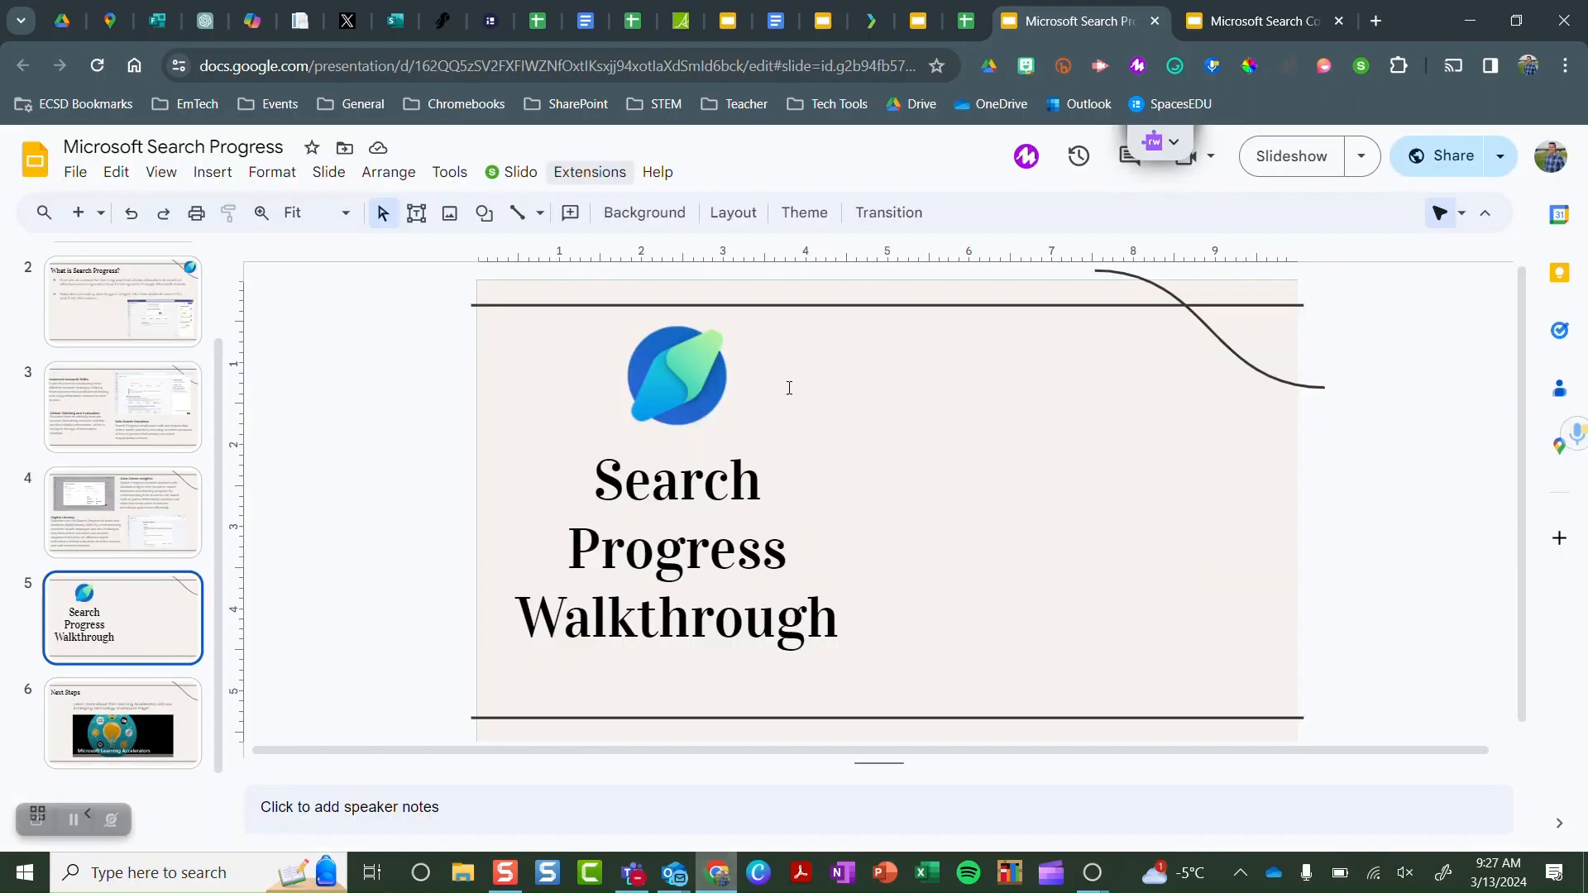
pyautogui.click(127, 307)
pyautogui.scroll(1, 128, 308)
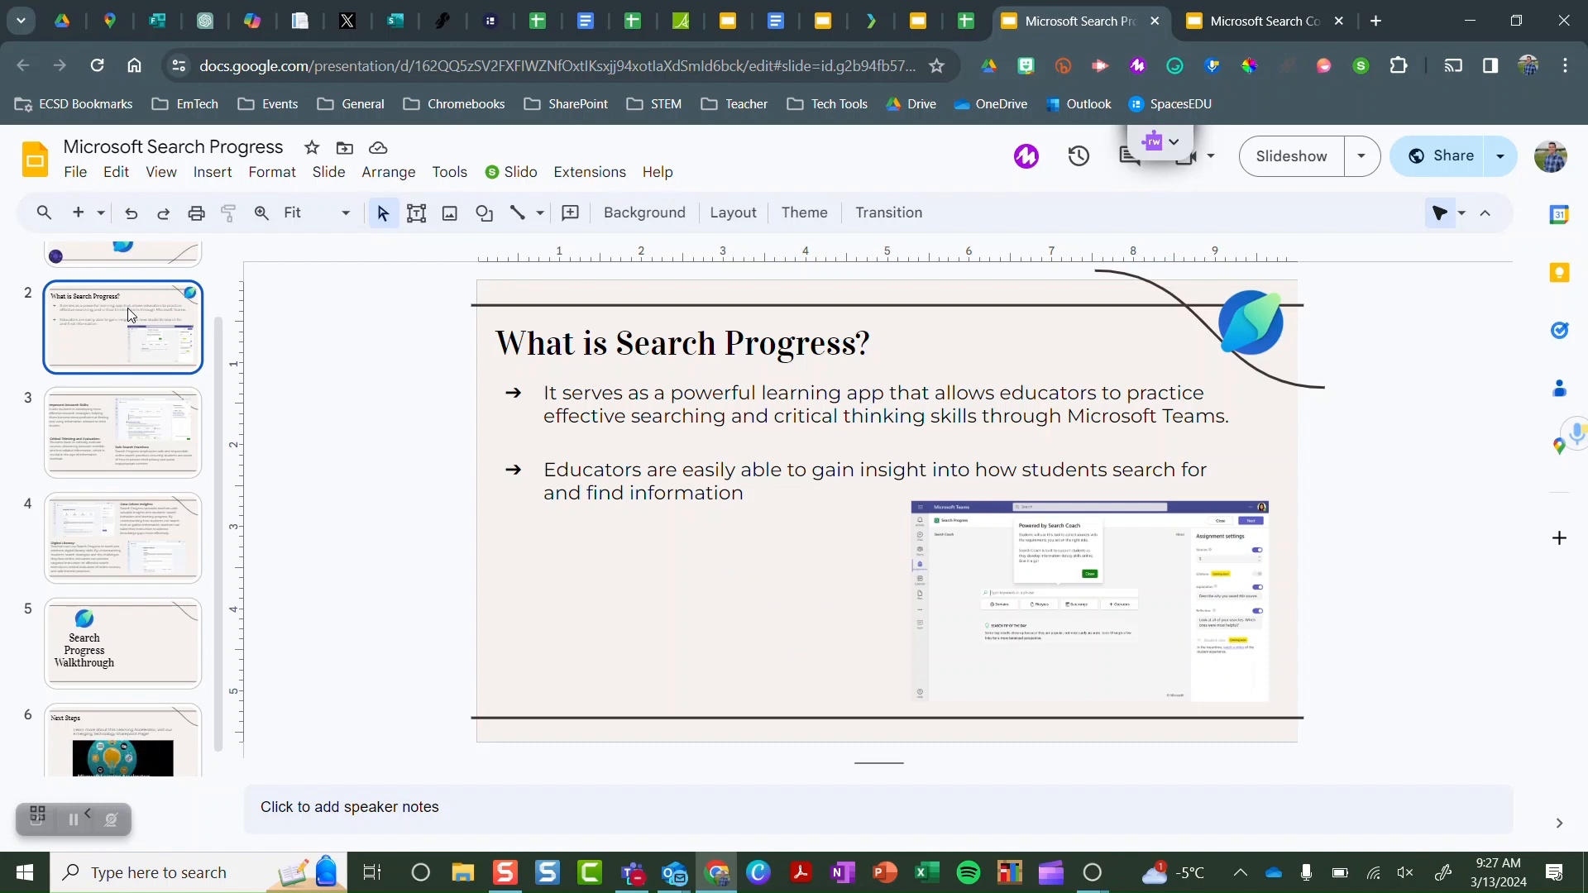
pyautogui.press('Down')
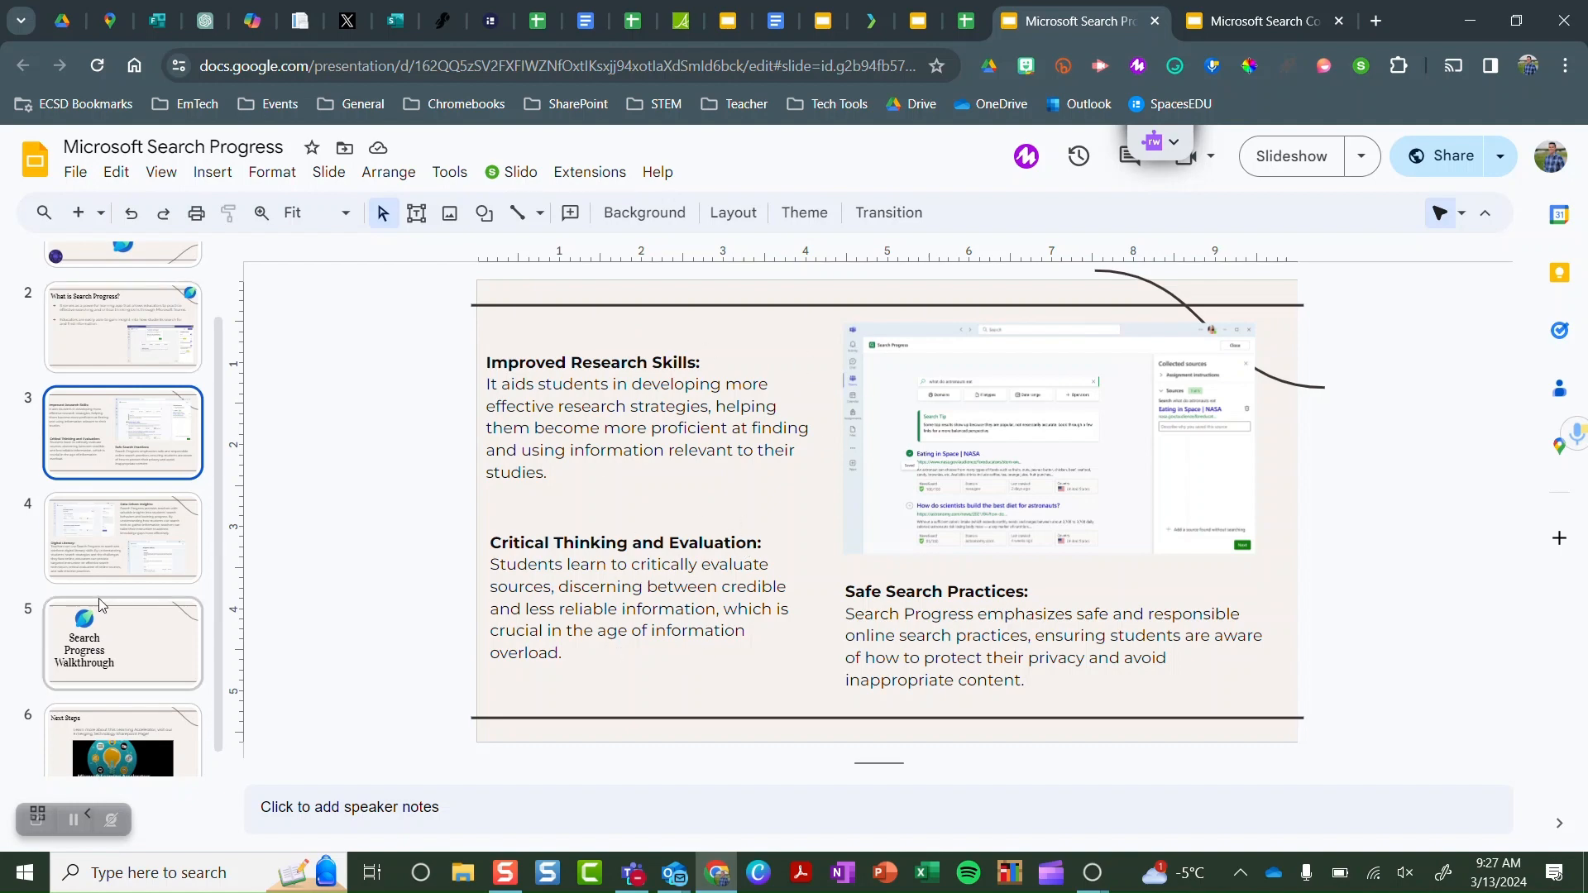
pyautogui.click(114, 578)
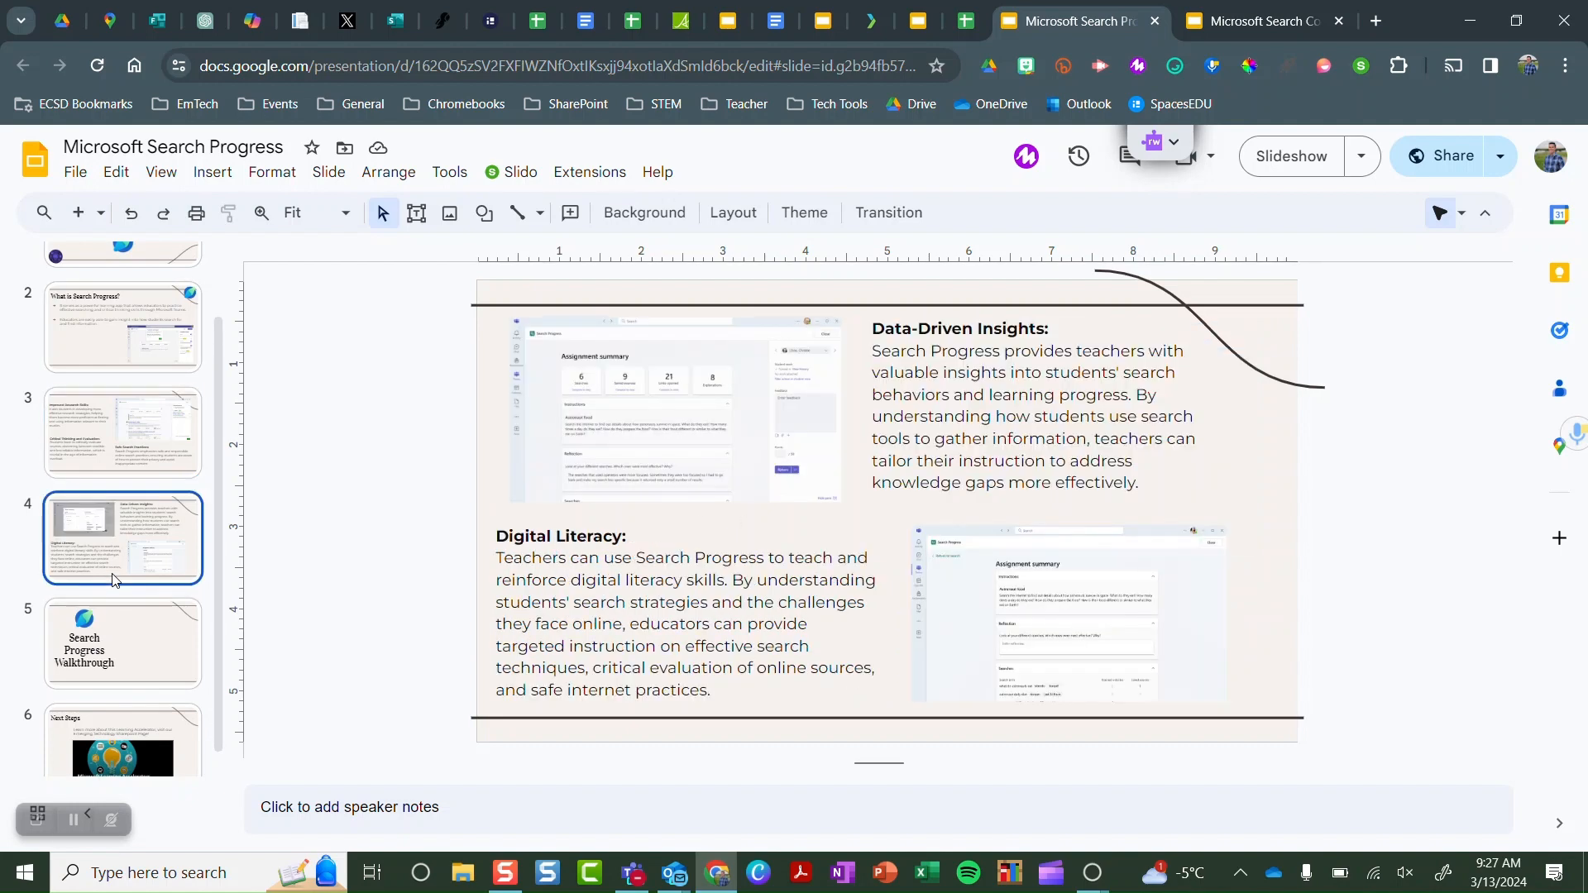